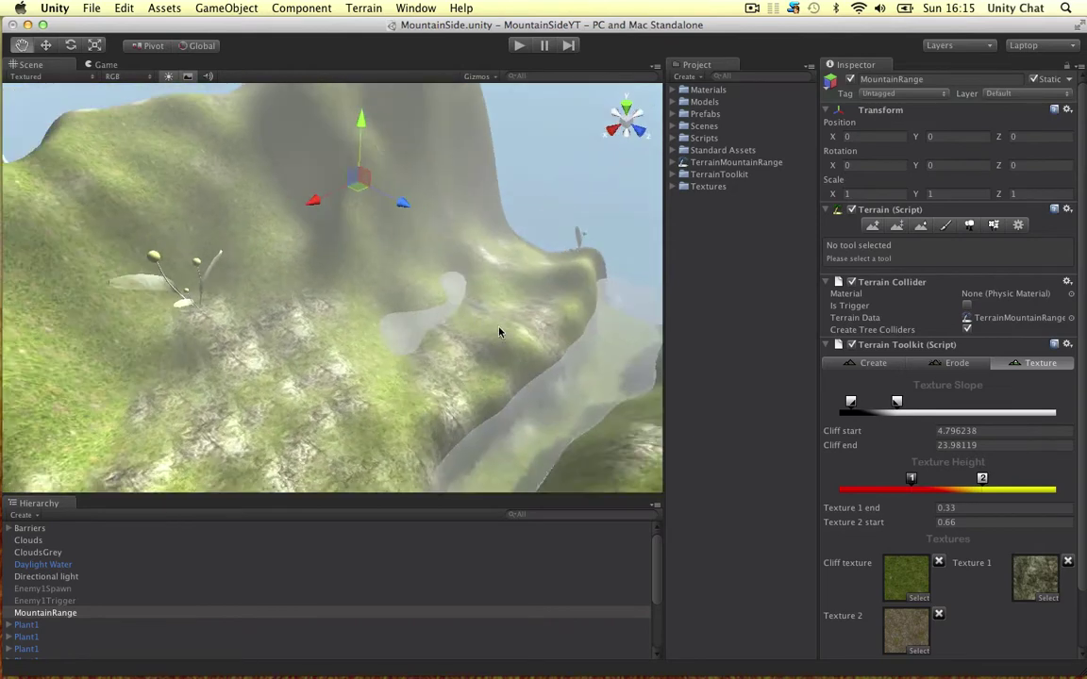
Preview the burrow and soil textures in the project's Textures folder
left_click(674, 187)
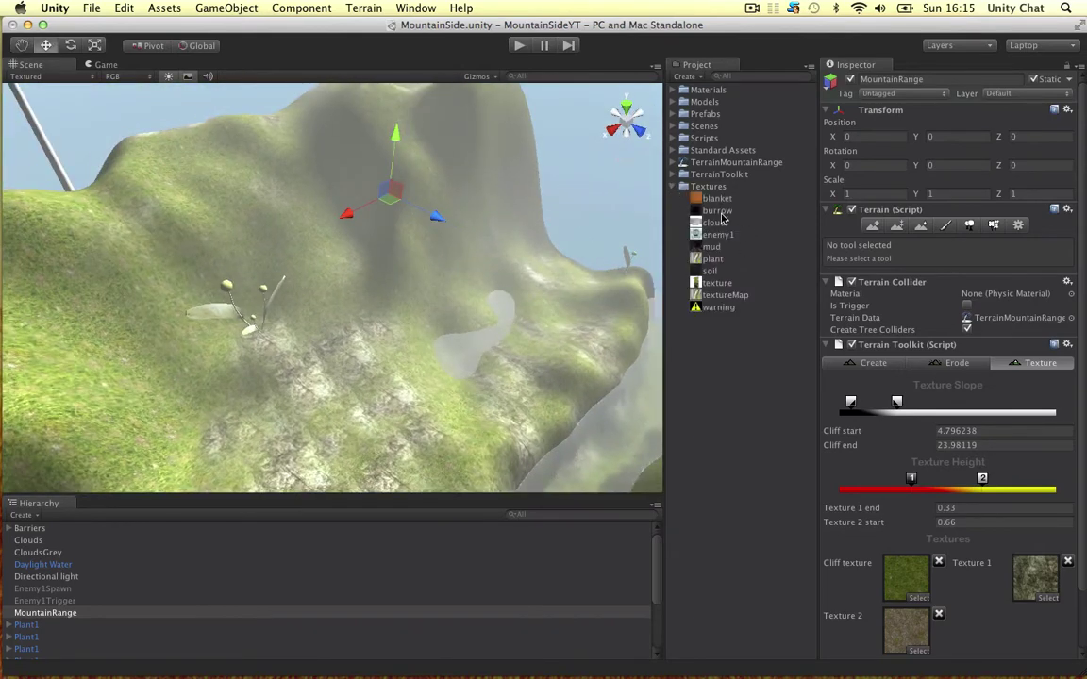
left_click(718, 211)
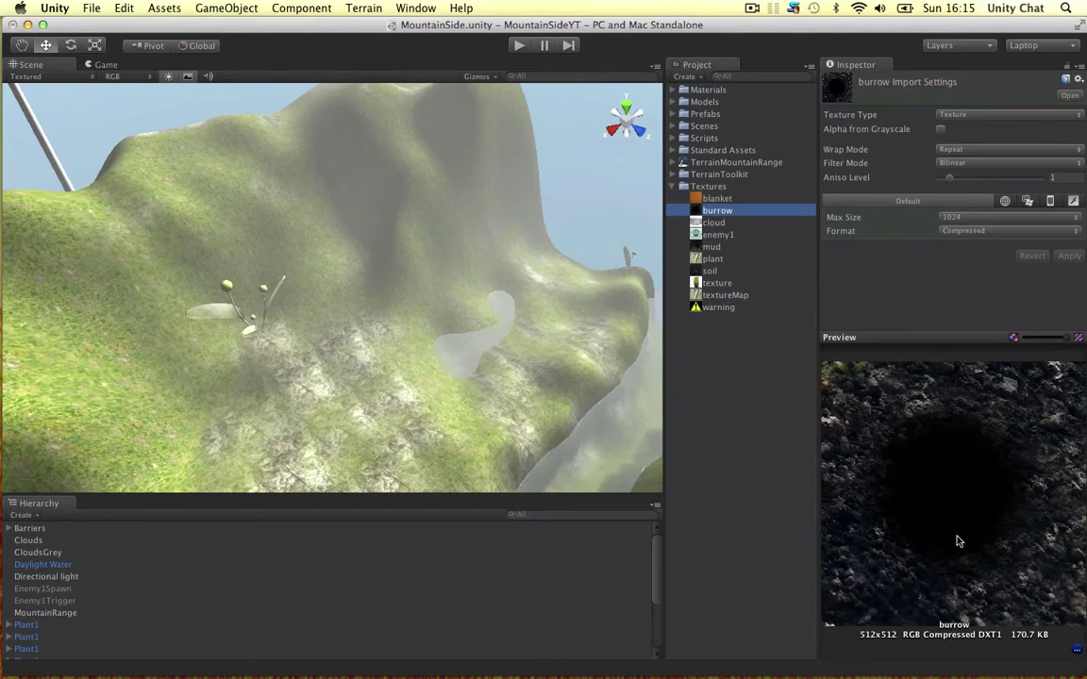
left_click(713, 271)
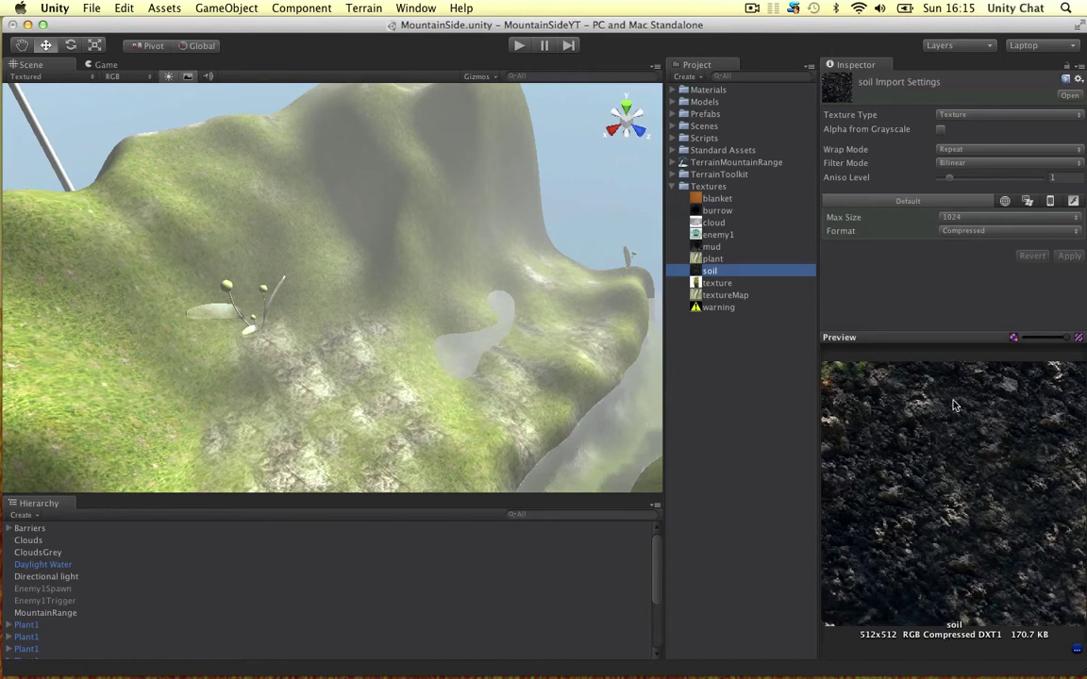
left_click(739, 223)
left_click(713, 213)
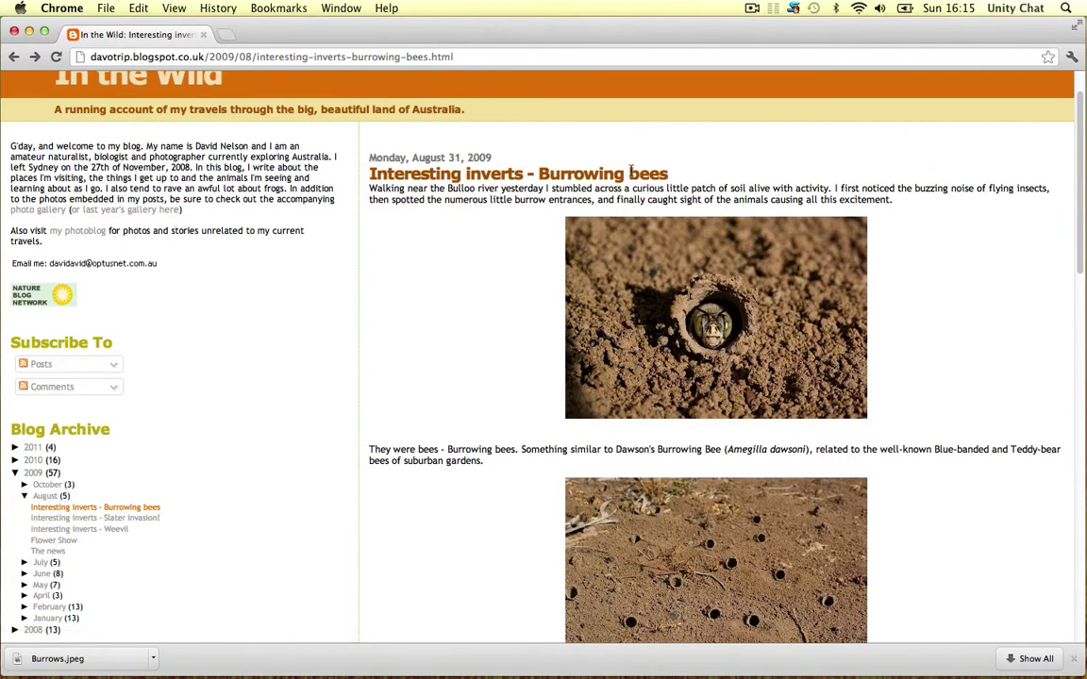
Switch to Chrome and look through the burrowing bees blog post's photos of burrow entrances for reference
scroll(534, 284, "down", 5)
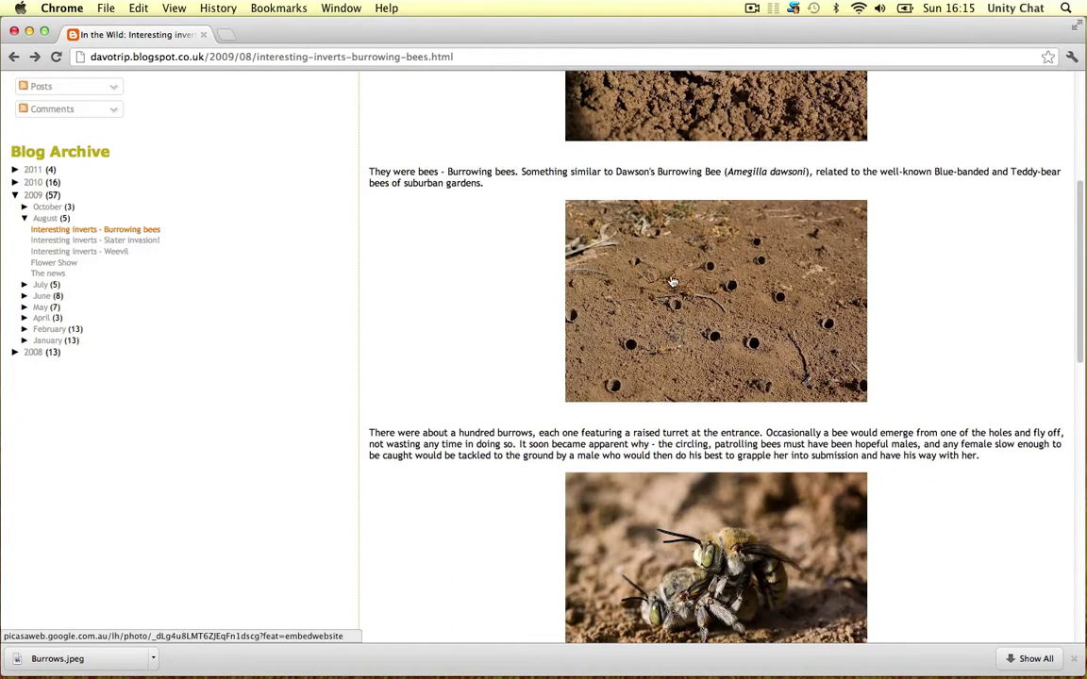
scroll(668, 339, "down", 2)
scroll(668, 375, "up", 2)
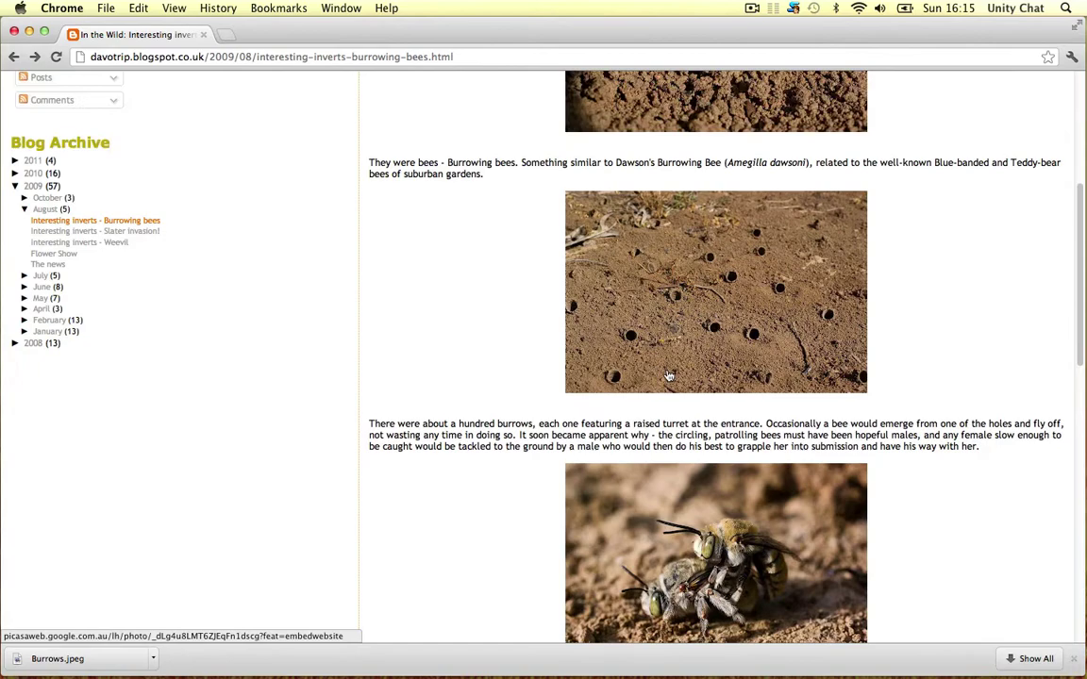
scroll(668, 375, "down", 5)
scroll(668, 375, "down", 9)
scroll(668, 375, "up", 12)
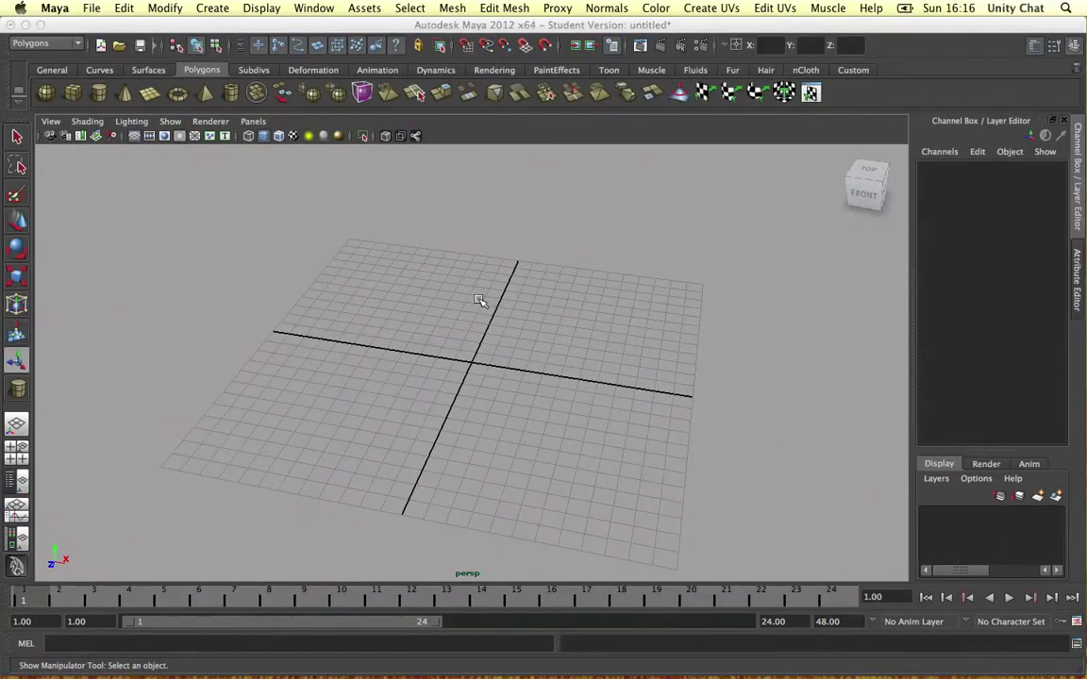
In Maya, create a polygon cylinder on the grid and select all of its side faces
left_click_drag(485, 298, 500, 262, "alt")
left_click(97, 100)
right_click_drag(534, 339, 563, 380)
left_click(536, 354)
Extrude the cylinder's side faces a short distance outward, keeping their full height
key("r")
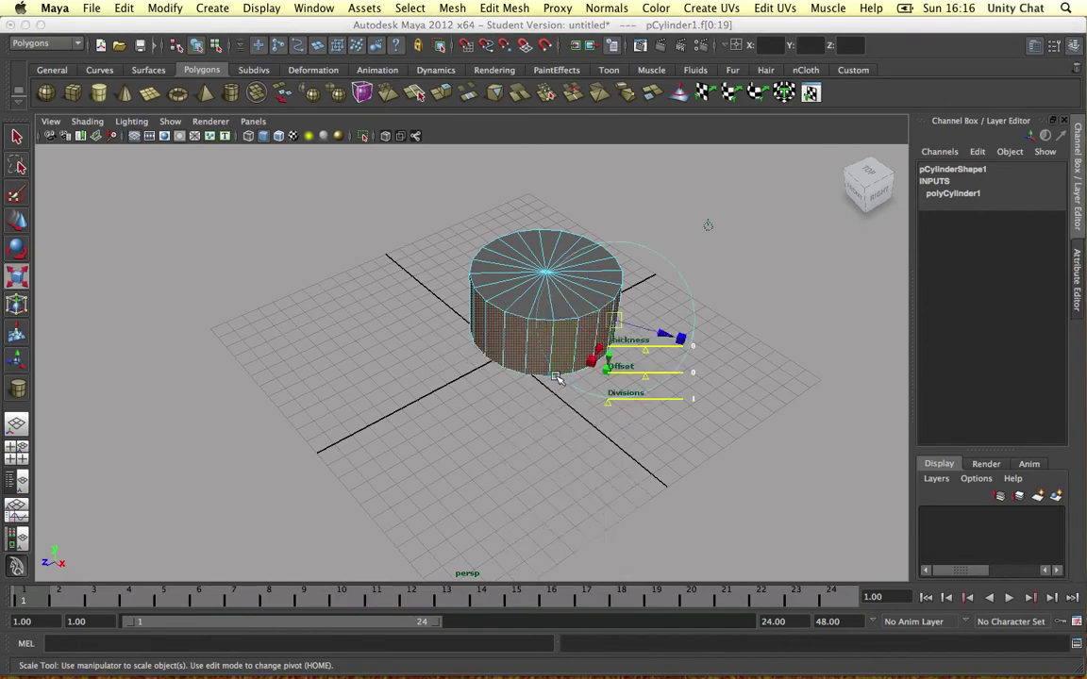
left_click_drag(557, 377, 591, 372, "alt")
left_click_drag(643, 300, 677, 300)
left_click_drag(668, 361, 611, 350, "alt")
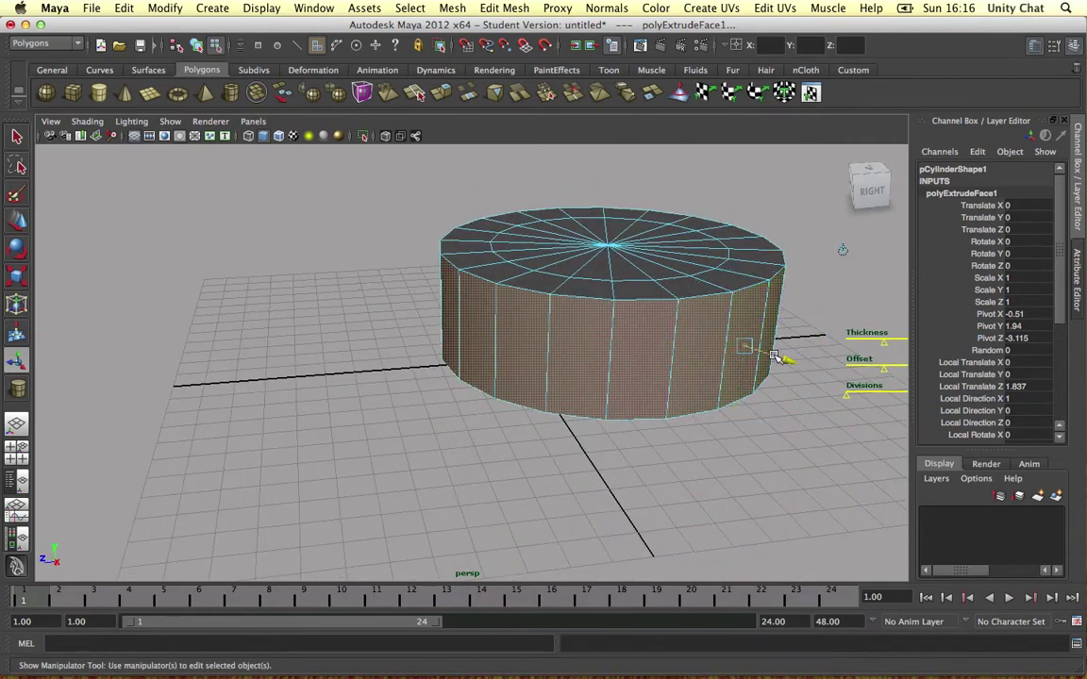
left_click_drag(774, 356, 721, 386)
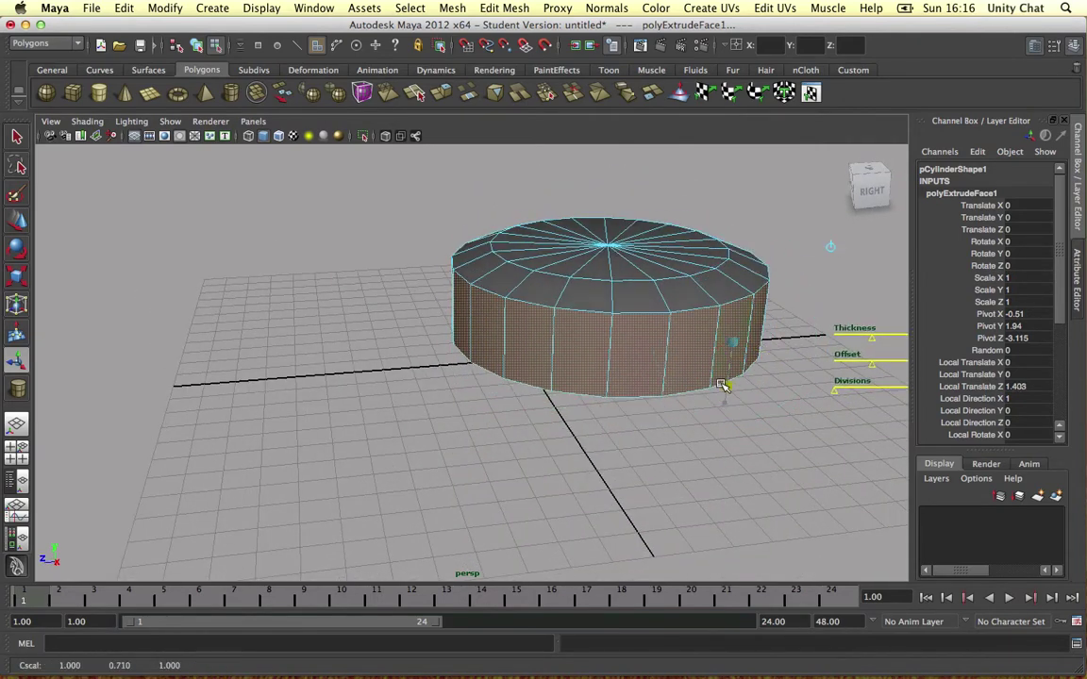
key("z")
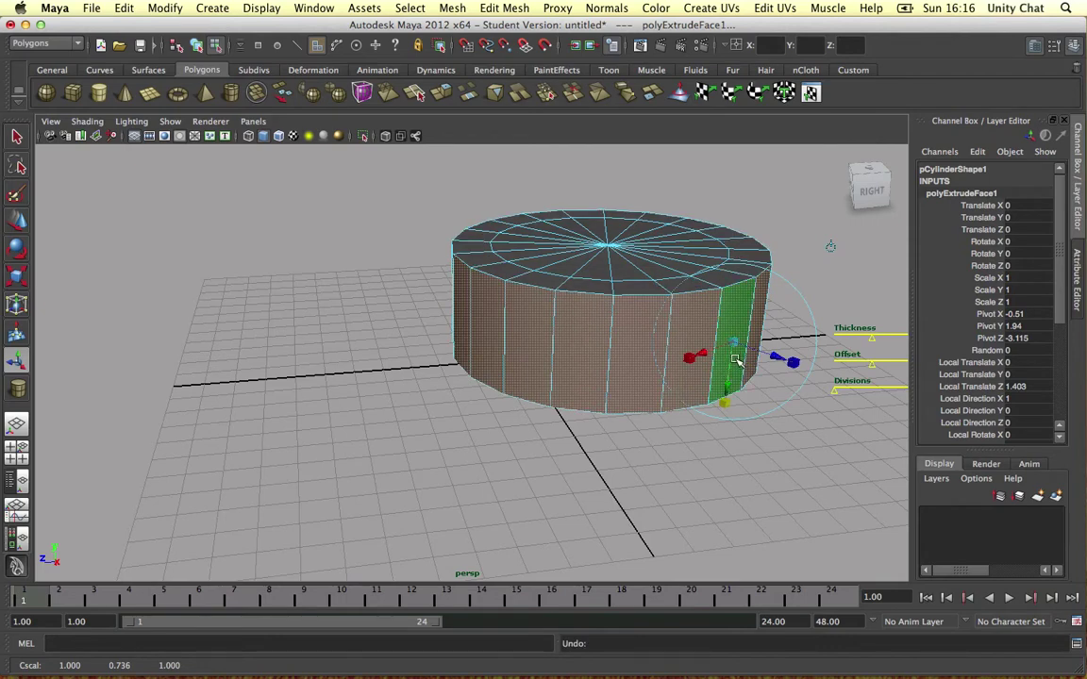
key("z")
mouse_move(769, 354)
left_mouse_down()
mouse_move(788, 362)
mouse_move(759, 356)
left_mouse_up()
Extrude the side faces outward again by about 1.3 and scale them down vertically to slope the mound's wall
right_click_drag(653, 322, 653, 358, "shift")
left_click_drag(758, 353, 794, 370)
key("r")
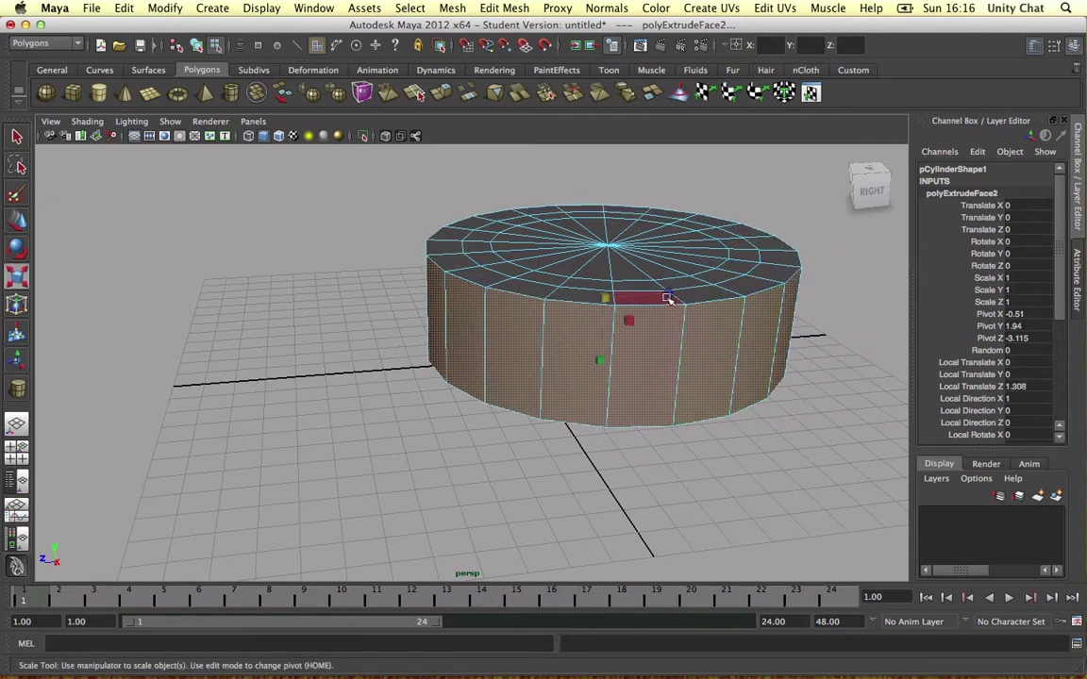
left_click_drag(603, 359, 528, 395)
key("w")
Extrude the outer rim faces outward by about 1.37, and lower and flatten them toward the mound's base
key("g")
left_click_drag(366, 493, 339, 507)
left_click_drag(373, 546, 367, 516)
key("w")
left_click_drag(490, 500, 411, 481, "alt")
left_click_drag(430, 299, 613, 481)
key("r")
middle_click_drag(613, 481, 595, 406, "alt")
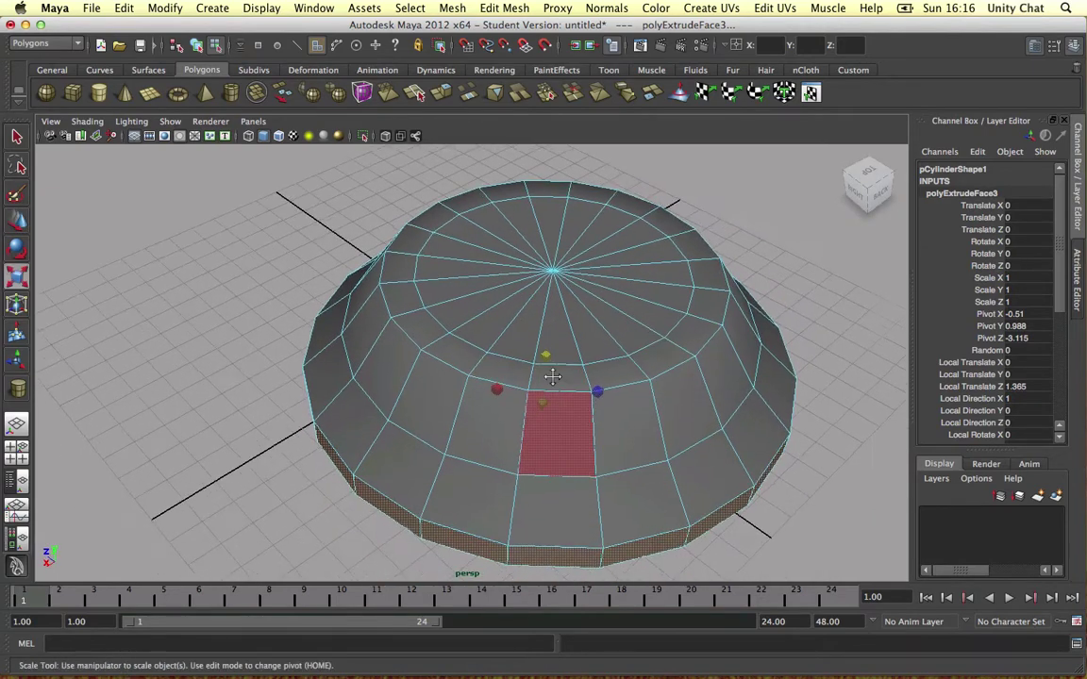
left_click_drag(546, 353, 569, 335)
middle_click_drag(600, 397, 578, 334, "alt")
Extrude the base rim faces outward by about 0.57 and adjust their height to form a thin outer edge
key("g")
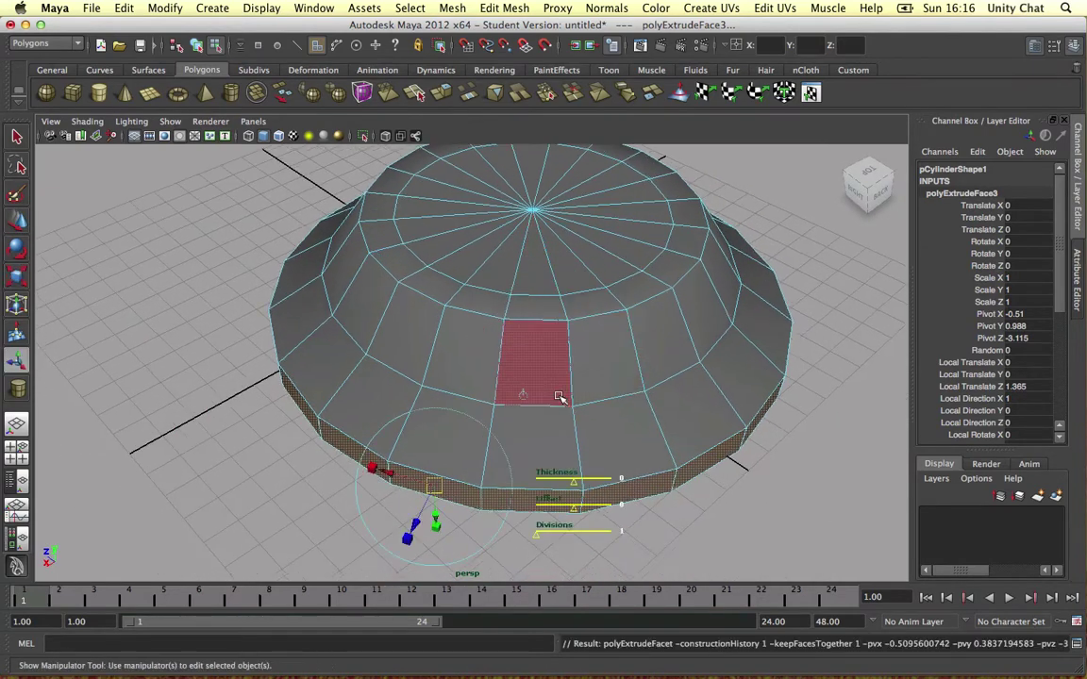
left_click_drag(412, 533, 407, 552)
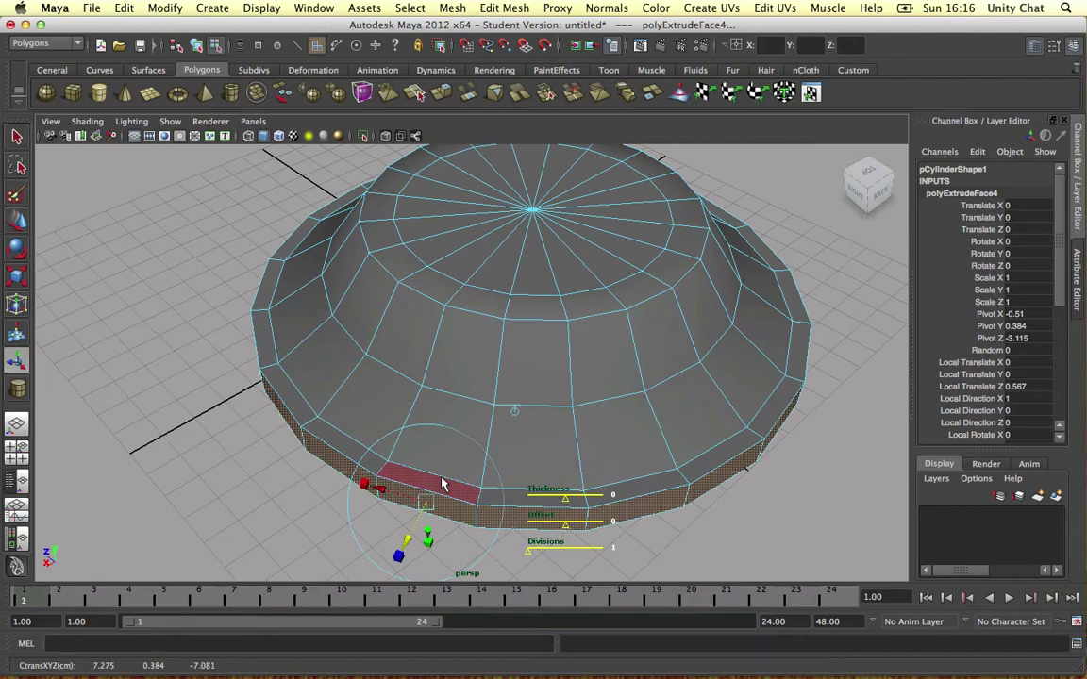
left_click_drag(557, 456, 509, 442, "alt")
left_click_drag(279, 443, 280, 381)
key("w")
View the mound from below and hide the viewport grid
left_click_drag(405, 386, 329, 270, "alt")
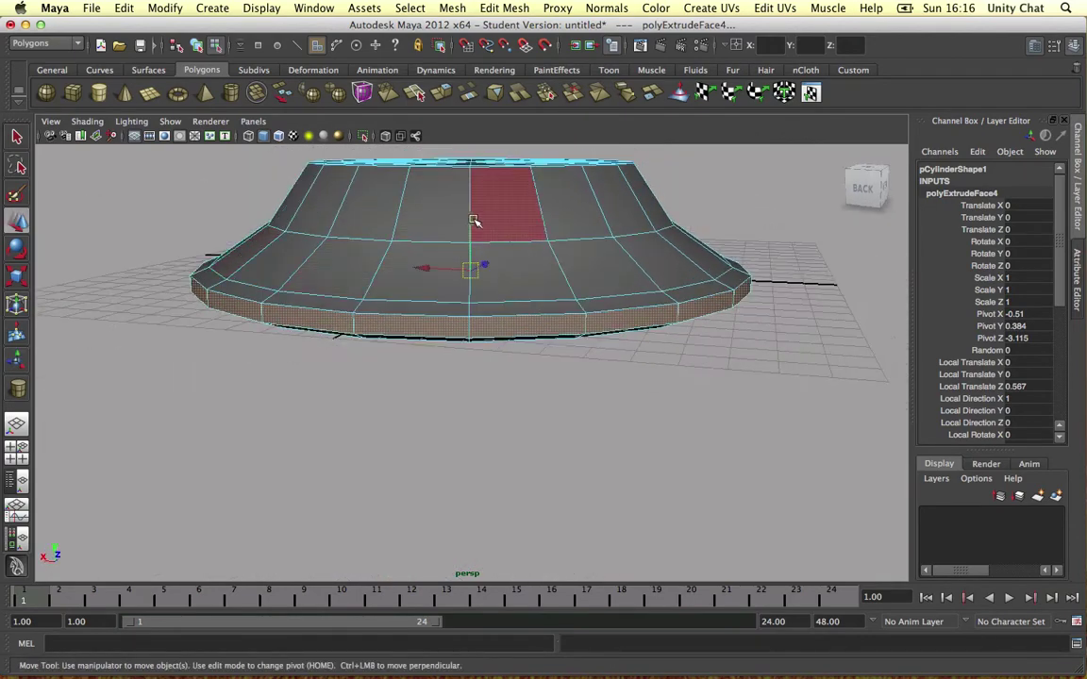
left_click_drag(475, 224, 534, 283, "alt")
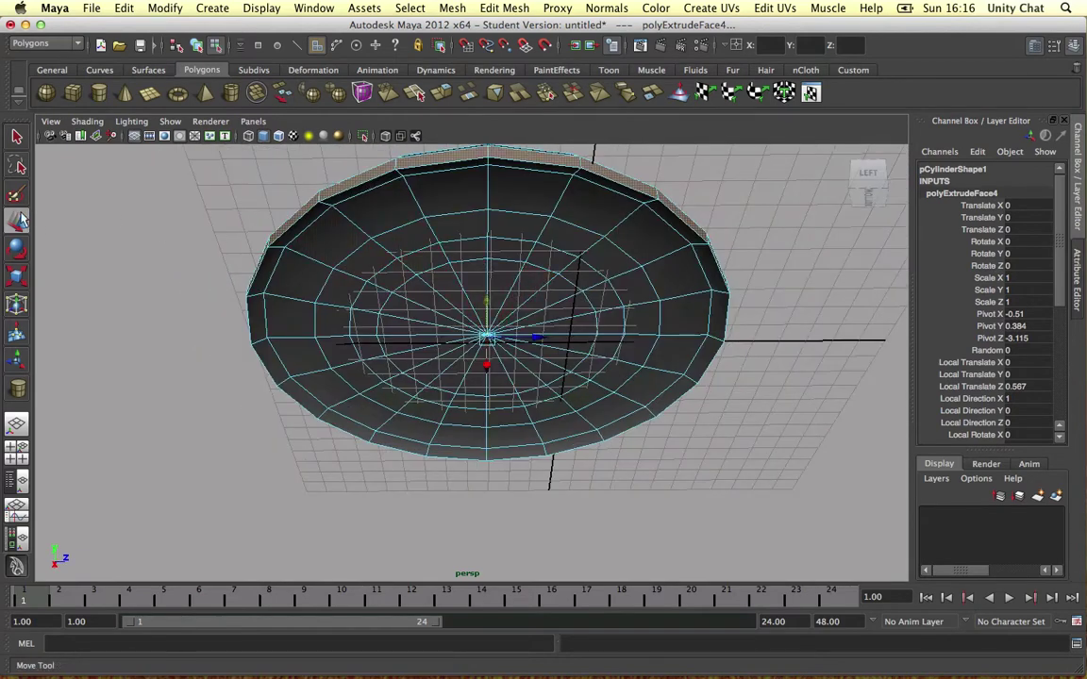
left_click(394, 276)
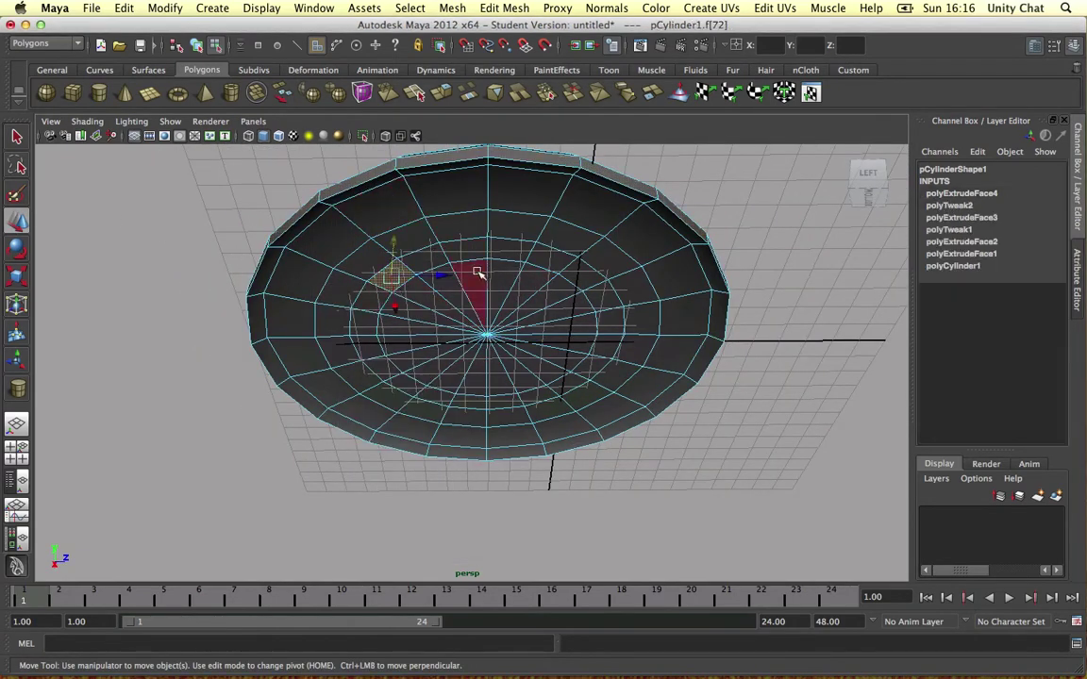
left_click(171, 122)
left_click(180, 591)
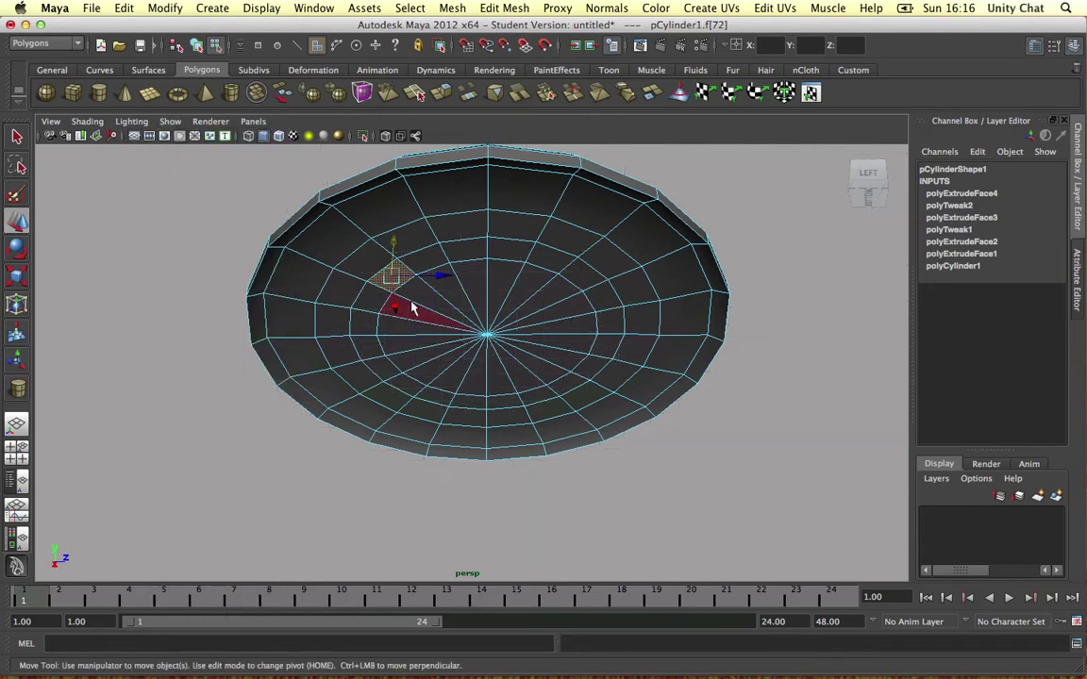
Select the faces covering the mound's underside with the Paint Selection Tool and delete them
left_click(16, 195)
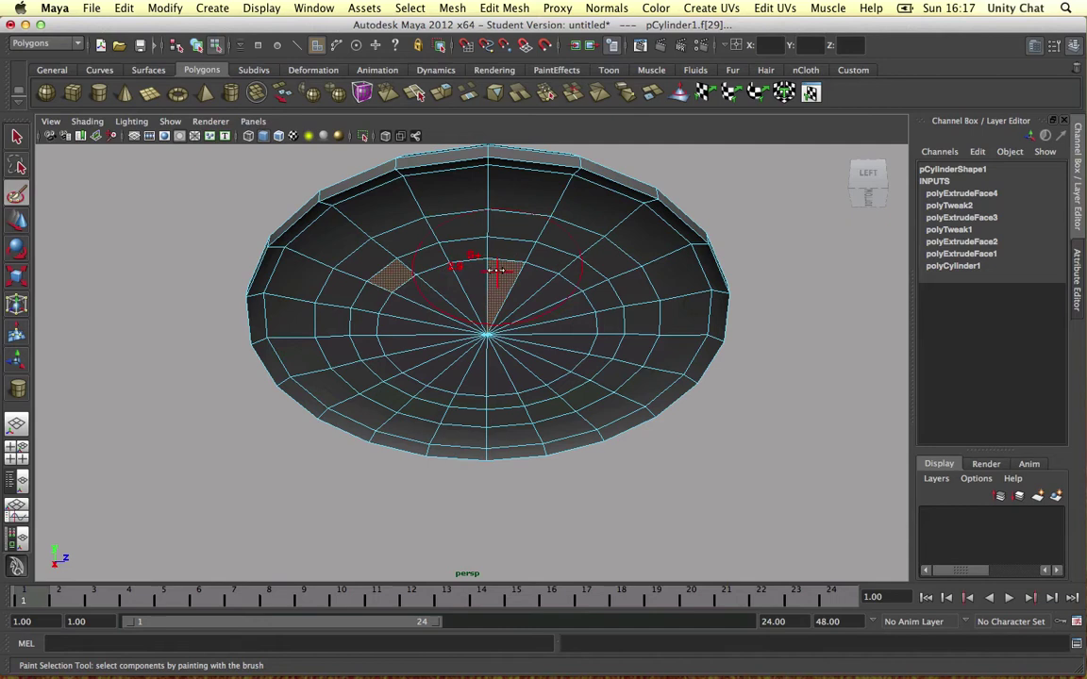
mouse_move(453, 225)
left_mouse_down()
mouse_move(483, 285)
mouse_move(604, 280)
left_mouse_up()
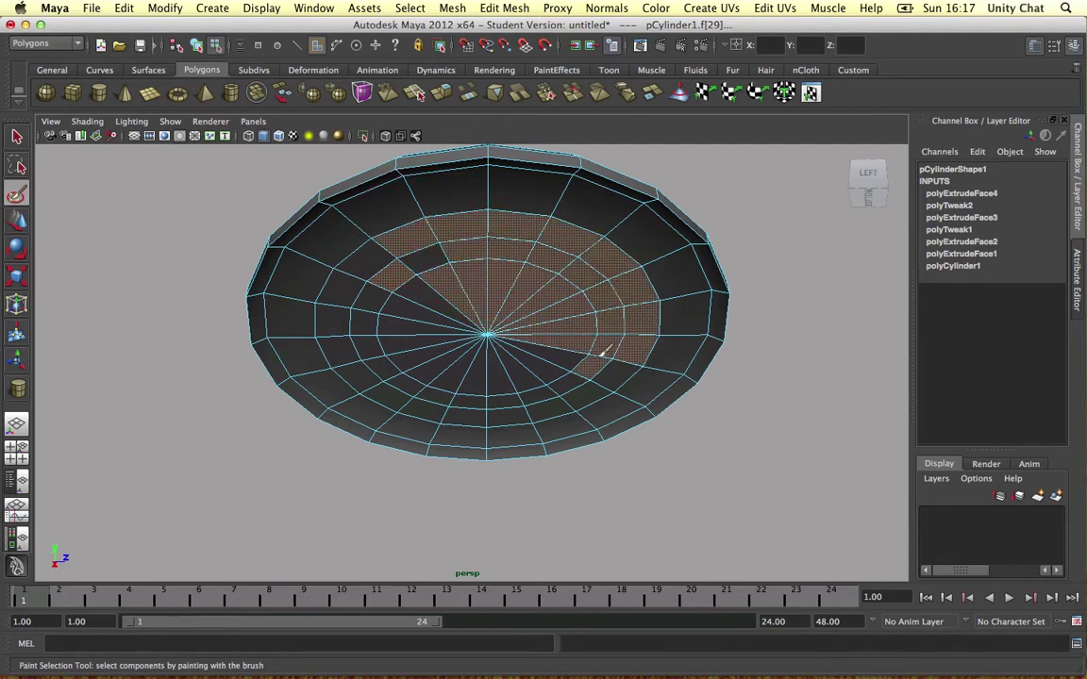
left_click_drag(605, 351, 544, 323)
mouse_move(597, 355)
left_mouse_down()
mouse_move(363, 311)
mouse_move(415, 245)
mouse_move(543, 194)
mouse_move(688, 325)
left_mouse_up()
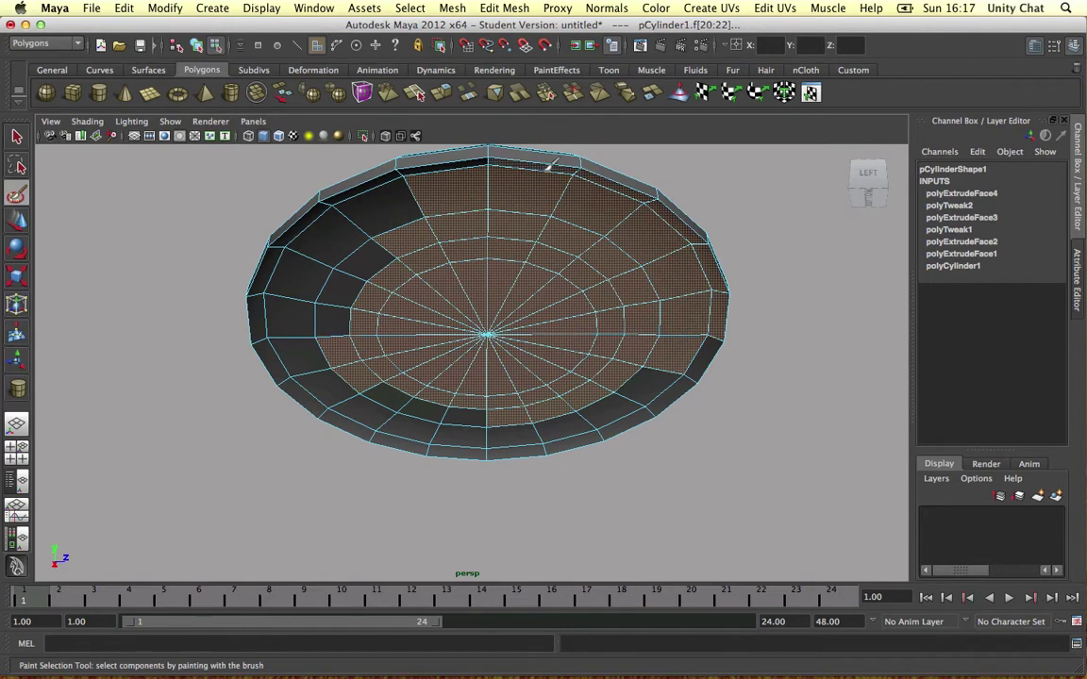
mouse_move(462, 165)
left_mouse_down()
mouse_move(400, 182)
mouse_move(339, 228)
mouse_move(285, 310)
mouse_move(381, 404)
mouse_move(582, 394)
left_mouse_up()
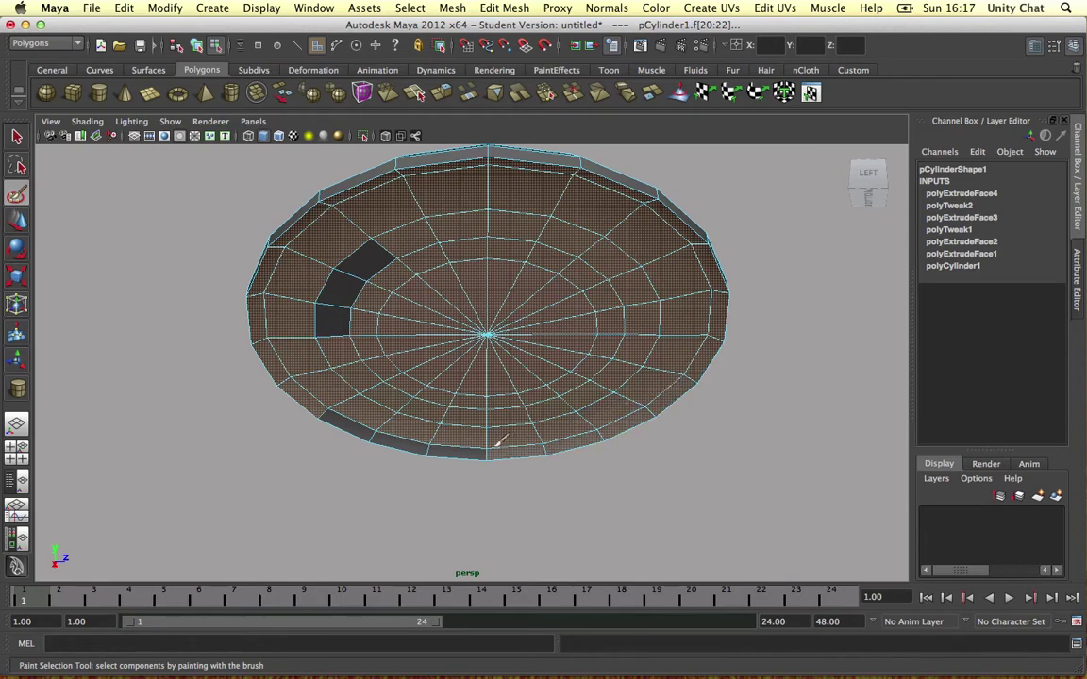
key("Delete")
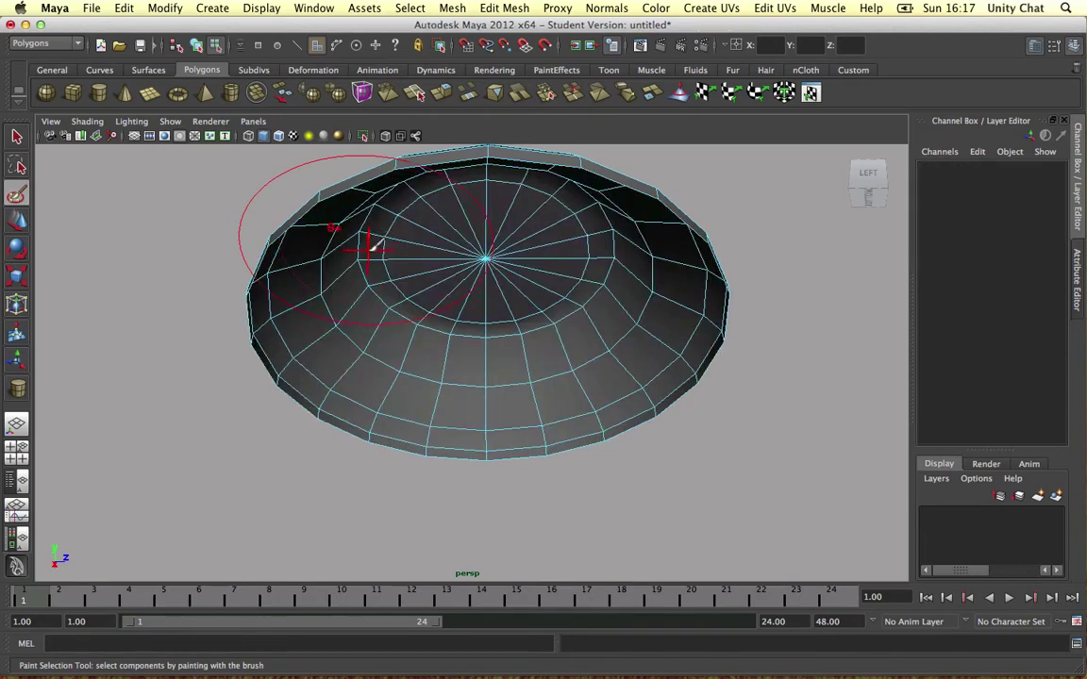
Paint-select all faces of the mound's flat top and extrude them
left_click(529, 276)
key("super+z")
mouse_move(534, 307)
left_mouse_down("alt")
mouse_move(526, 367)
mouse_move(582, 359)
mouse_move(514, 278)
left_mouse_up("alt")
right_click_drag(512, 280, 512, 312)
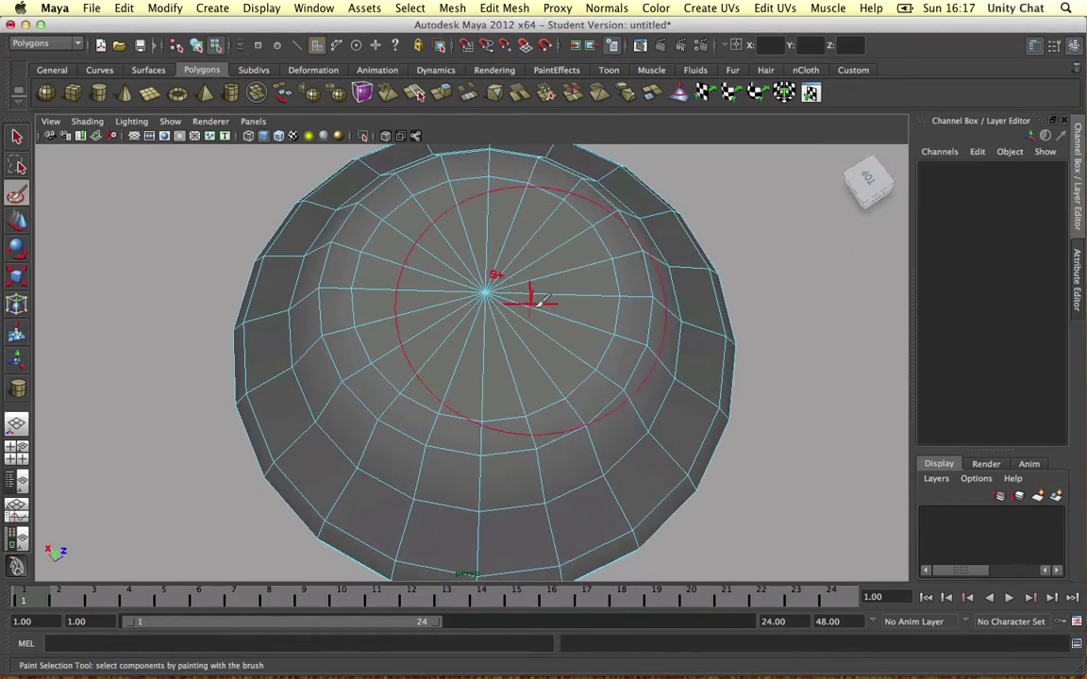
mouse_move(528, 295)
left_mouse_down()
mouse_move(516, 340)
mouse_move(480, 219)
mouse_move(400, 302)
mouse_move(489, 221)
mouse_move(400, 312)
left_mouse_up()
right_click_drag(484, 287, 488, 325, "shift")
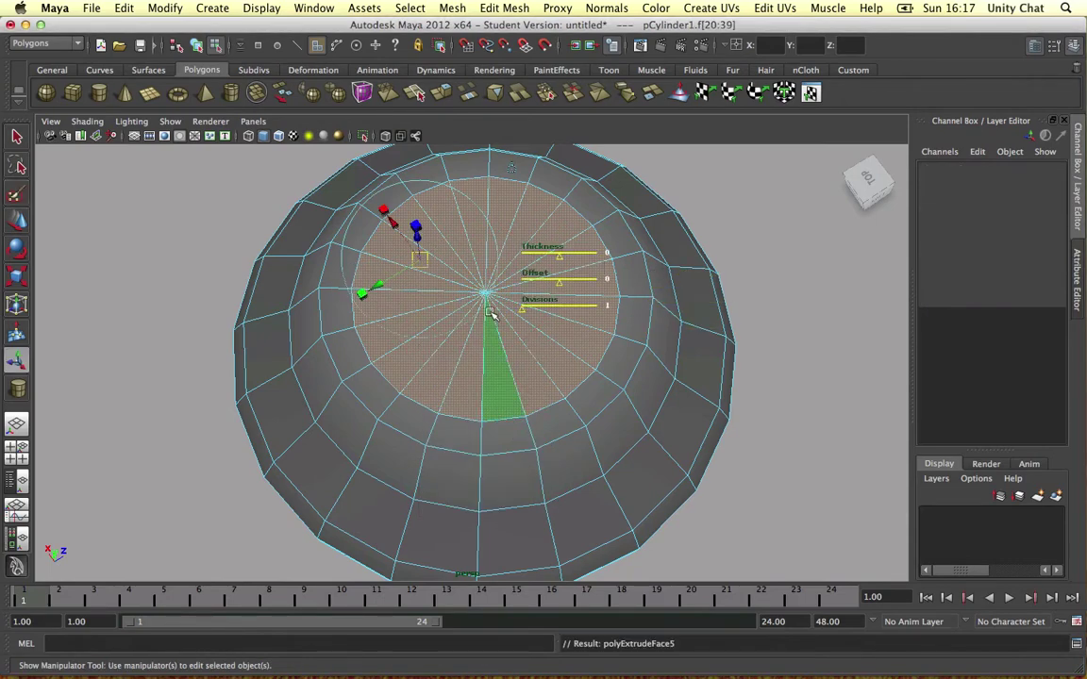
Shrink the extruded top faces evenly and adjust their height to form the floor of a central cavity
key("w")
left_click_drag(474, 274, 377, 302, "alt")
key("t")
left_click(412, 195)
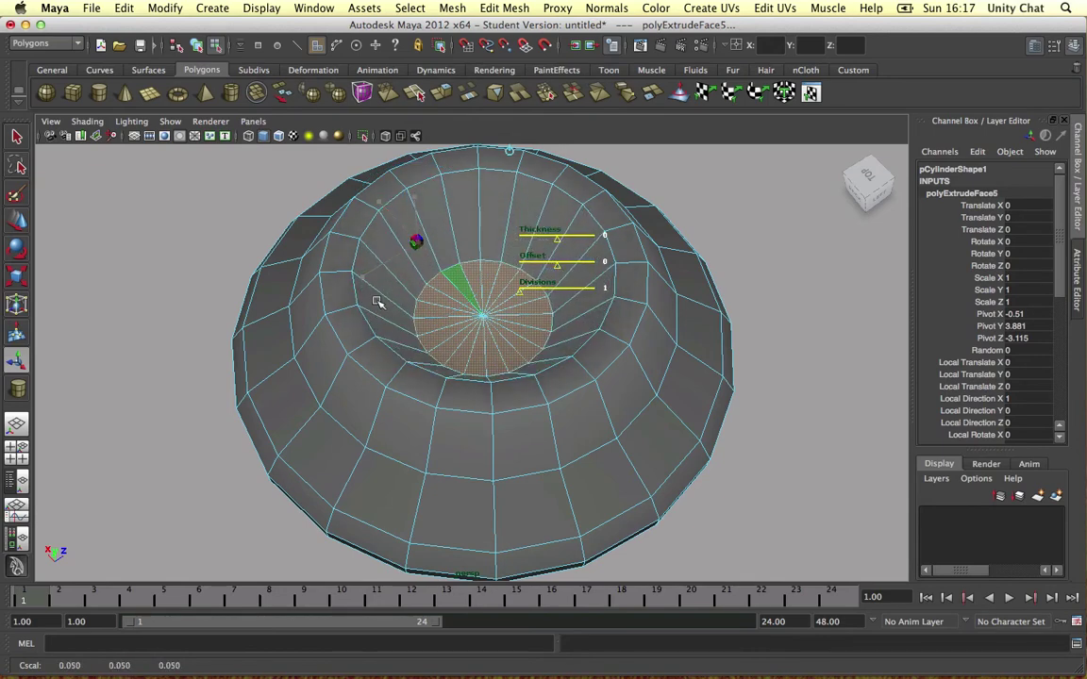
key("w")
left_click_drag(485, 297, 483, 225)
Paint-select all wall and floor faces inside the mound's cavity
right_click(483, 227)
right_click_drag(483, 227, 502, 224)
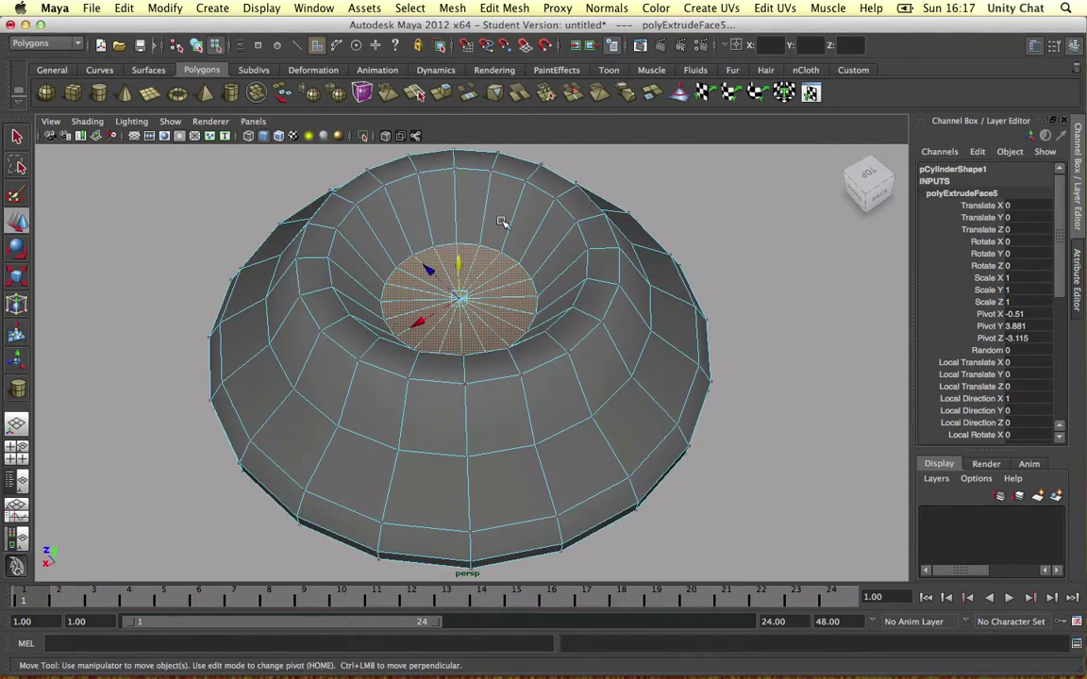
left_click(538, 235)
mouse_move(538, 235)
left_mouse_down("alt")
mouse_move(489, 277)
mouse_move(438, 212)
mouse_move(383, 204)
mouse_move(347, 213)
mouse_move(366, 238)
mouse_move(574, 279)
mouse_move(412, 253)
left_mouse_up("alt")
right_click(457, 223)
left_click(458, 260)
left_click(13, 201)
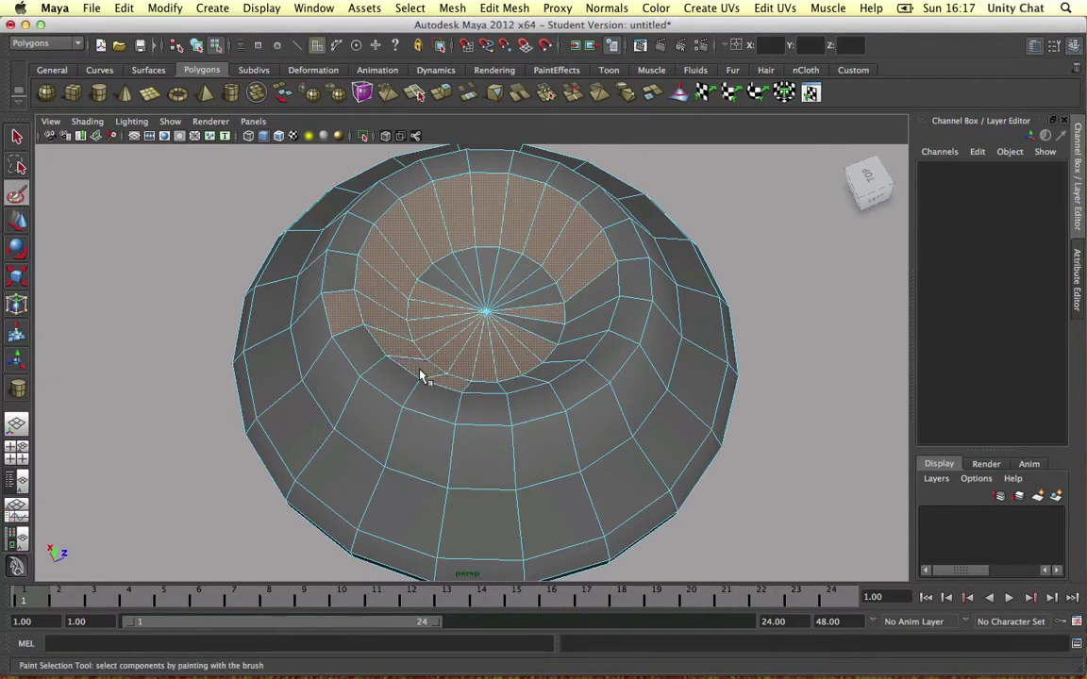
left_click_drag(477, 340, 570, 328, "alt")
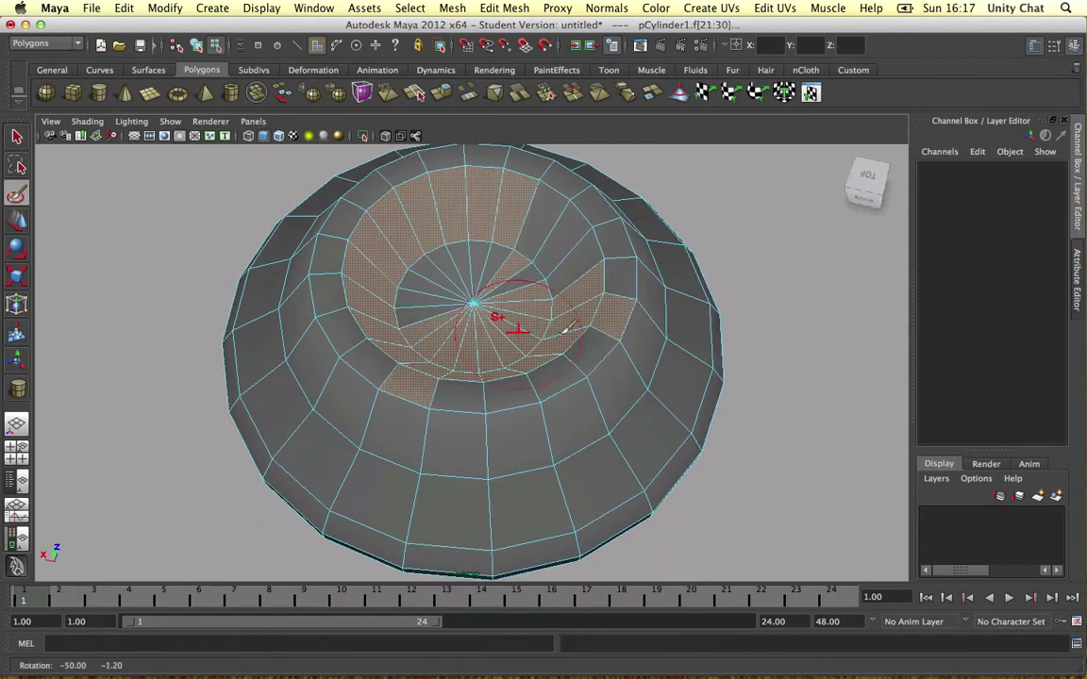
mouse_move(531, 234)
left_mouse_down()
mouse_move(572, 278)
mouse_move(438, 313)
left_mouse_up()
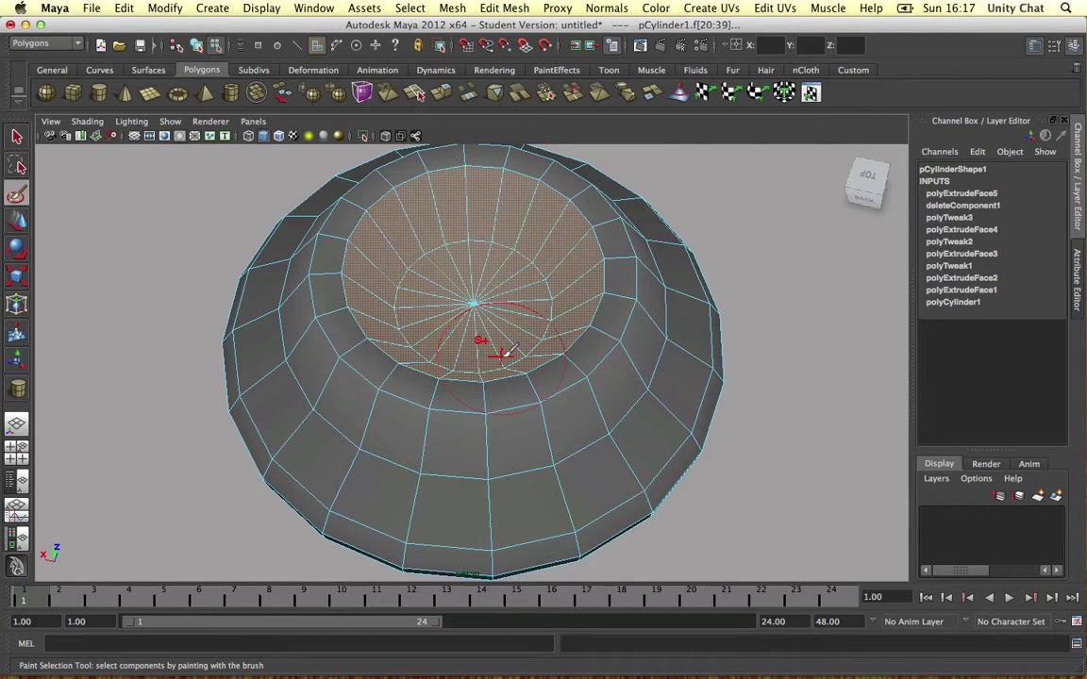
key("t")
left_click_drag(504, 353, 467, 237, "alt")
key("e")
key("r")
key("w")
left_click_drag(623, 290, 592, 285, "alt")
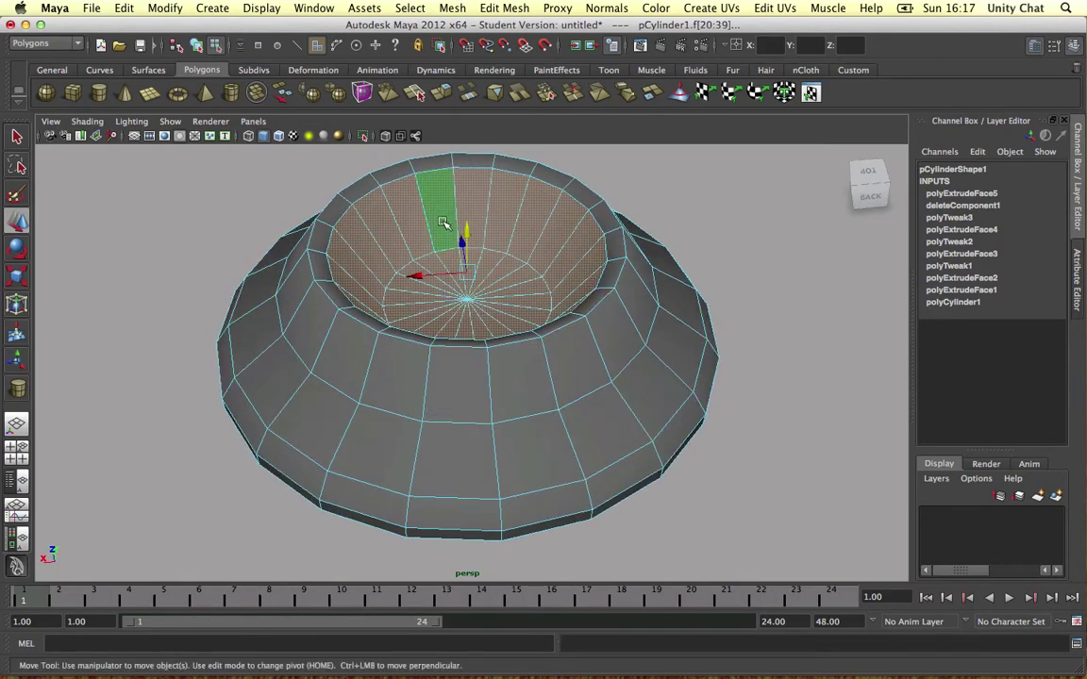
Return to object mode and apply edge softening to the normals of the whole burrow mesh
left_click_drag(710, 281, 667, 309, "alt")
right_click_drag(591, 292, 644, 270)
left_click_drag(644, 270, 531, 287, "alt")
right_click_drag(581, 284, 542, 260, "alt")
mouse_move(541, 260)
left_mouse_down("alt")
mouse_move(577, 232)
mouse_move(517, 257)
mouse_move(538, 268)
left_mouse_up("alt")
left_click(615, 7)
left_click(622, 171)
left_click(631, 247)
left_click(538, 268)
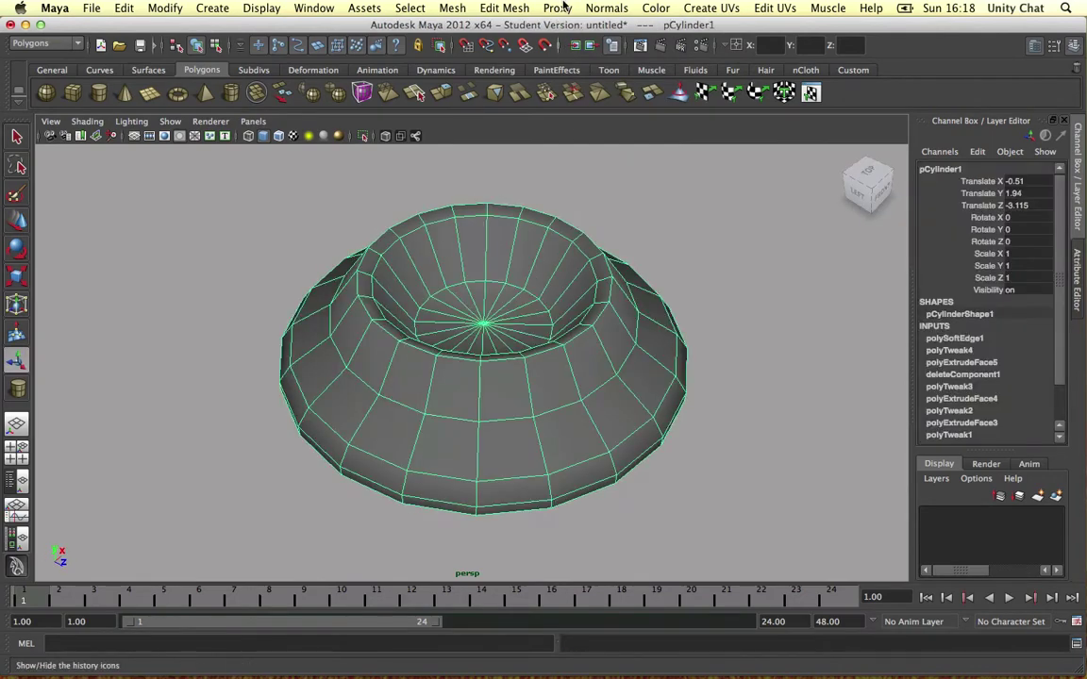
Apply the edge normals operation to the burrow mesh a second time and inspect its shading
left_click(607, 7)
left_click(622, 171)
right_click_drag(543, 274, 632, 236)
left_click(635, 232)
left_click_drag(635, 232, 526, 259, "alt")
Assign a new Lambert material to the burrow mesh
left_click(479, 267)
left_click_drag(305, 243, 343, 224, "alt")
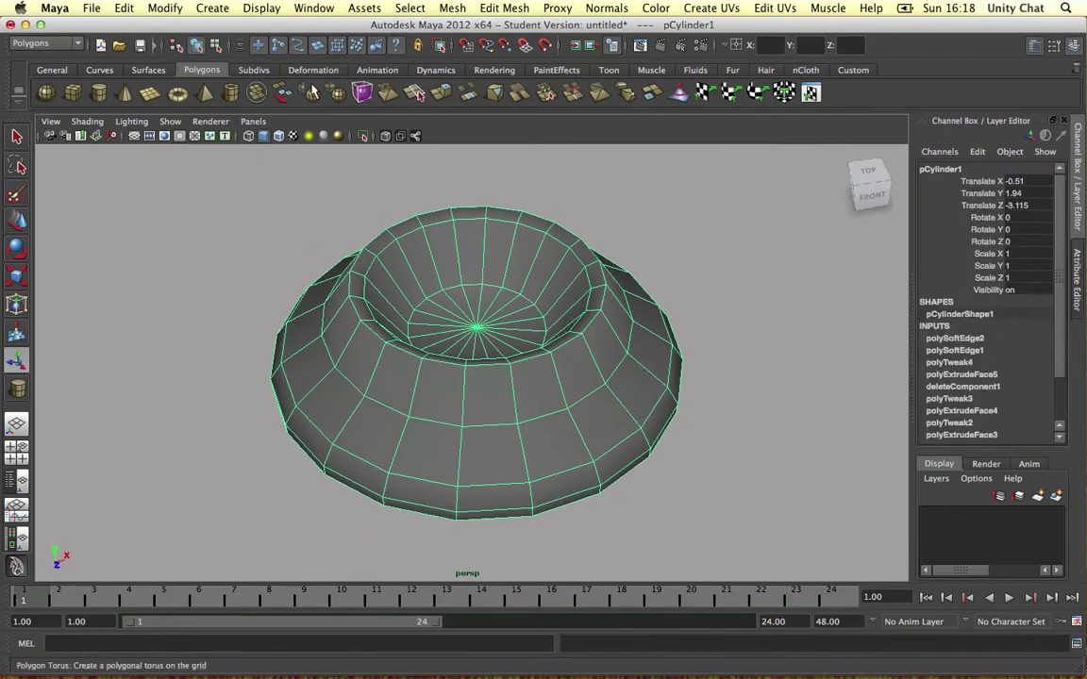
right_click_drag(510, 266, 491, 476)
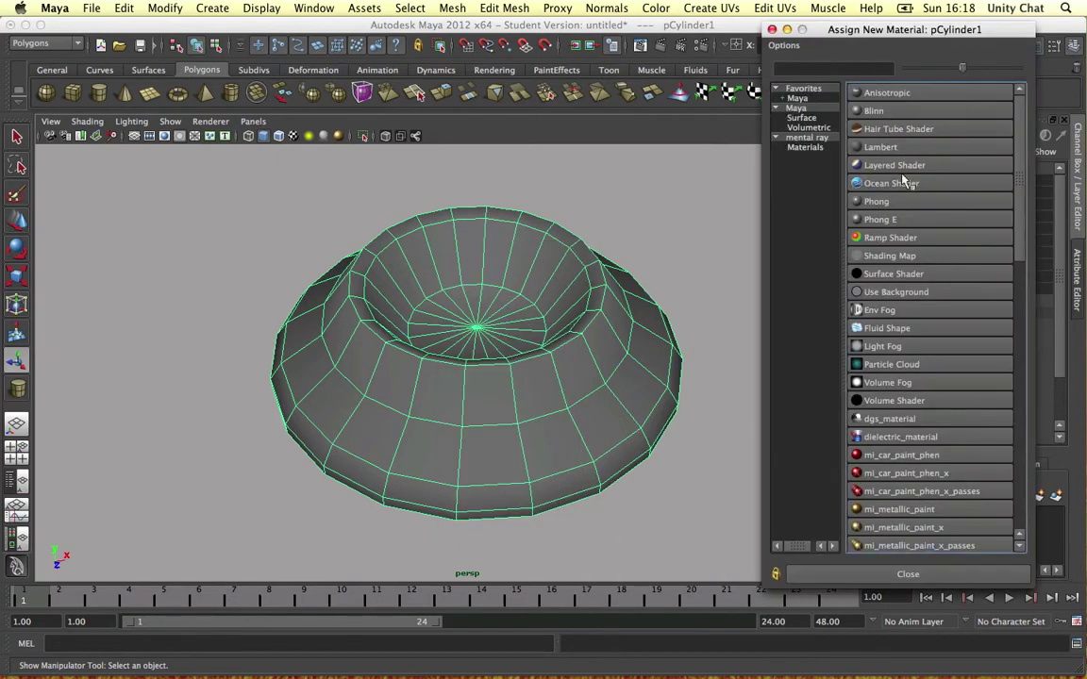
left_click(880, 148)
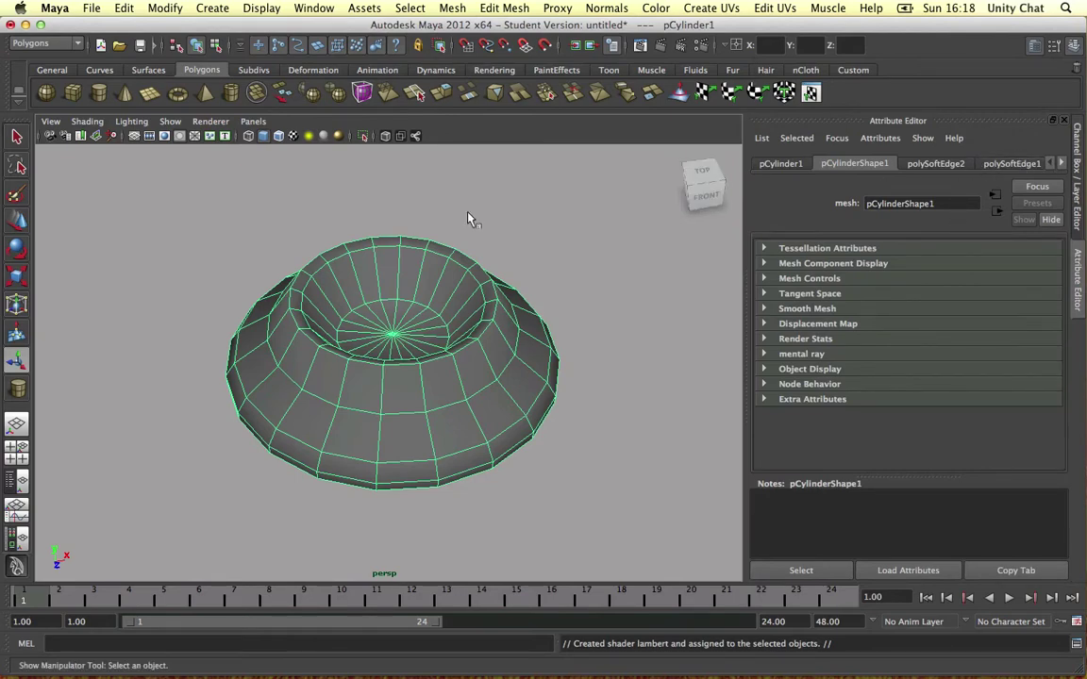
Delete the burrow mesh's construction history
left_click(164, 7)
mouse_move(124, 8)
mouse_move(163, 184)
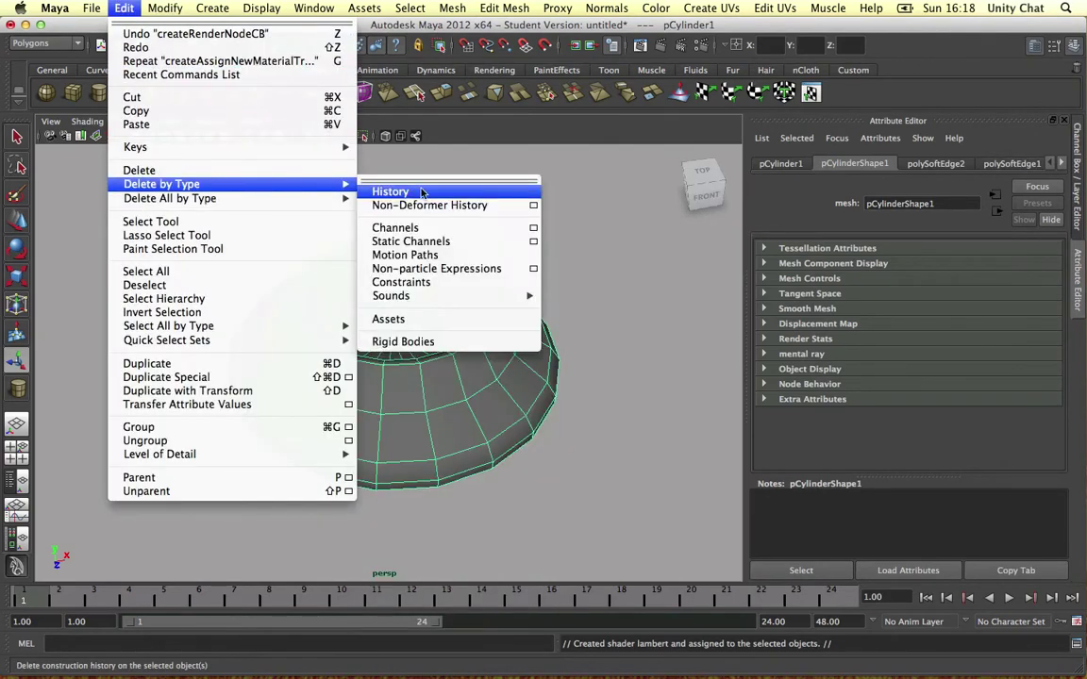
left_click(396, 192)
Connect a file texture to the Lambert material's color and load burrow.png from the project's Textures folder
left_click(923, 163)
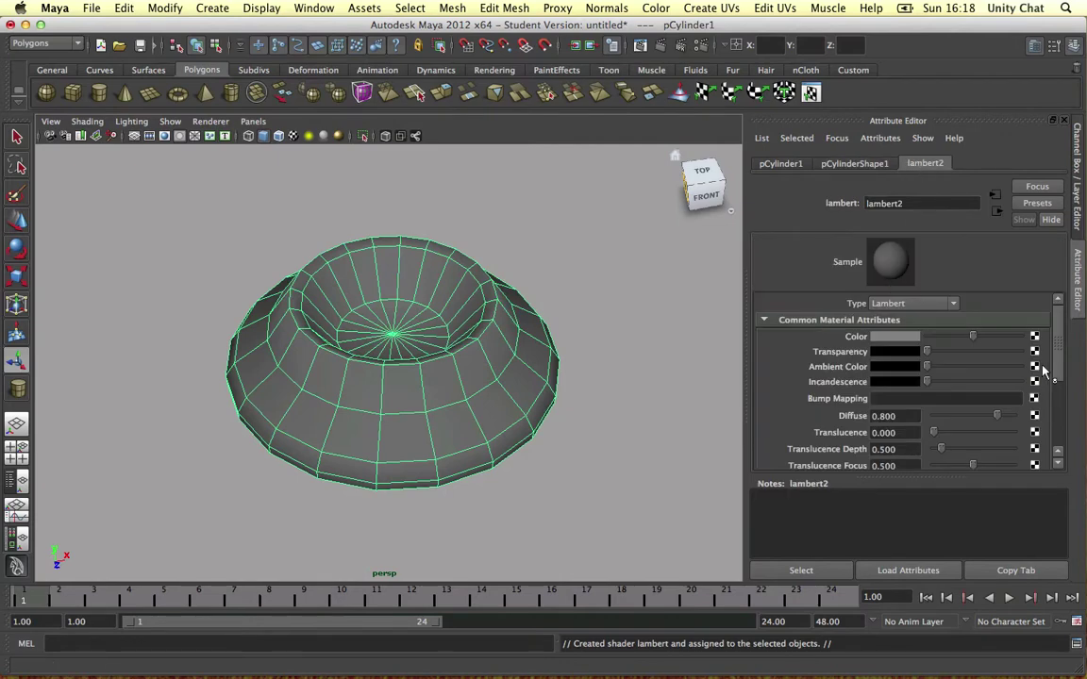
left_click(1033, 338)
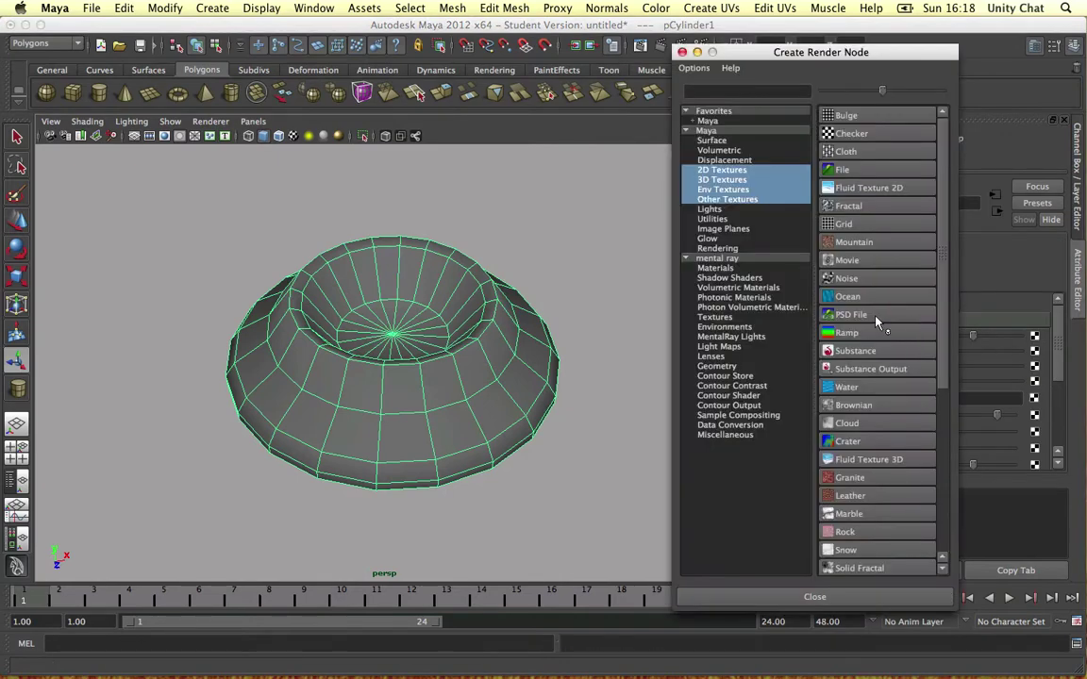
left_click(843, 169)
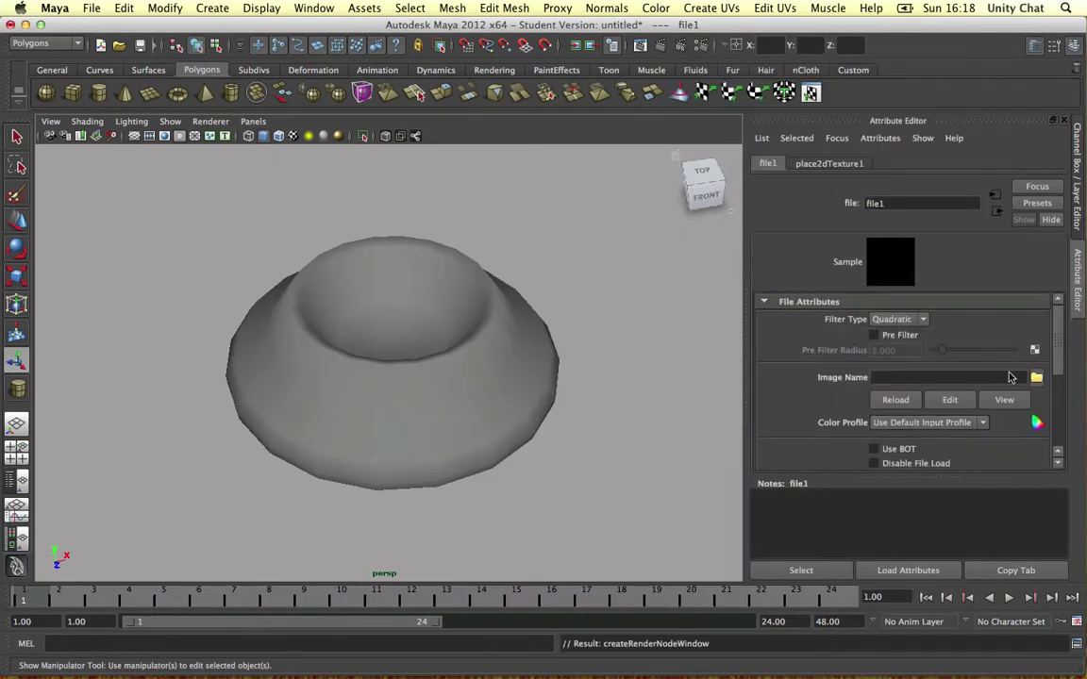
left_click(1035, 376)
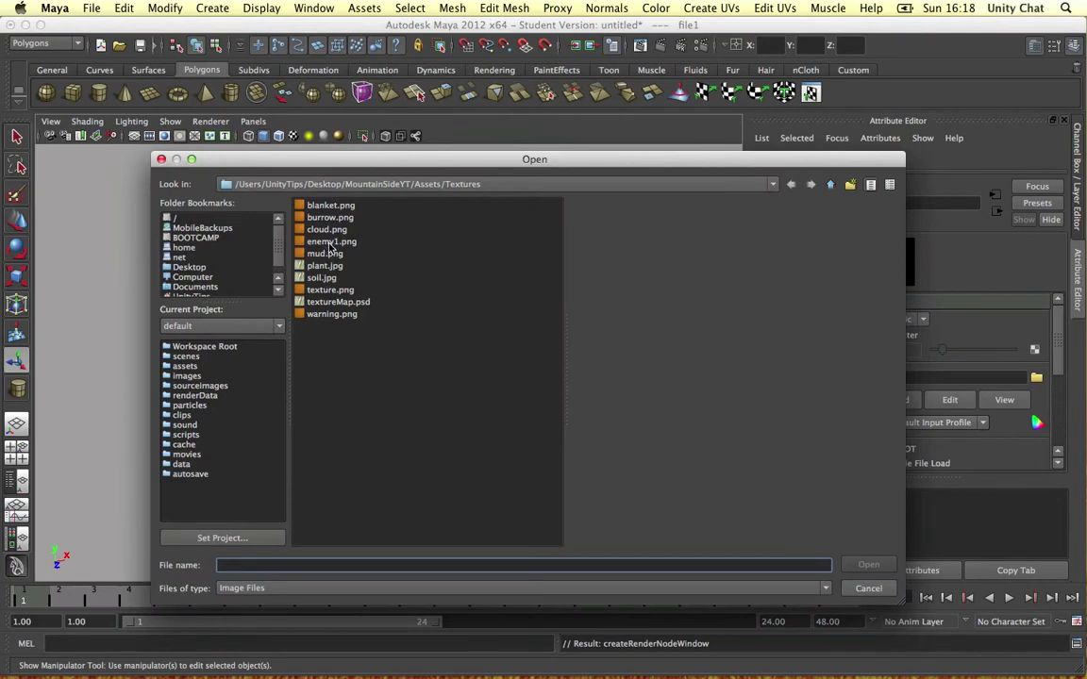
left_click(330, 217)
double_click(330, 217)
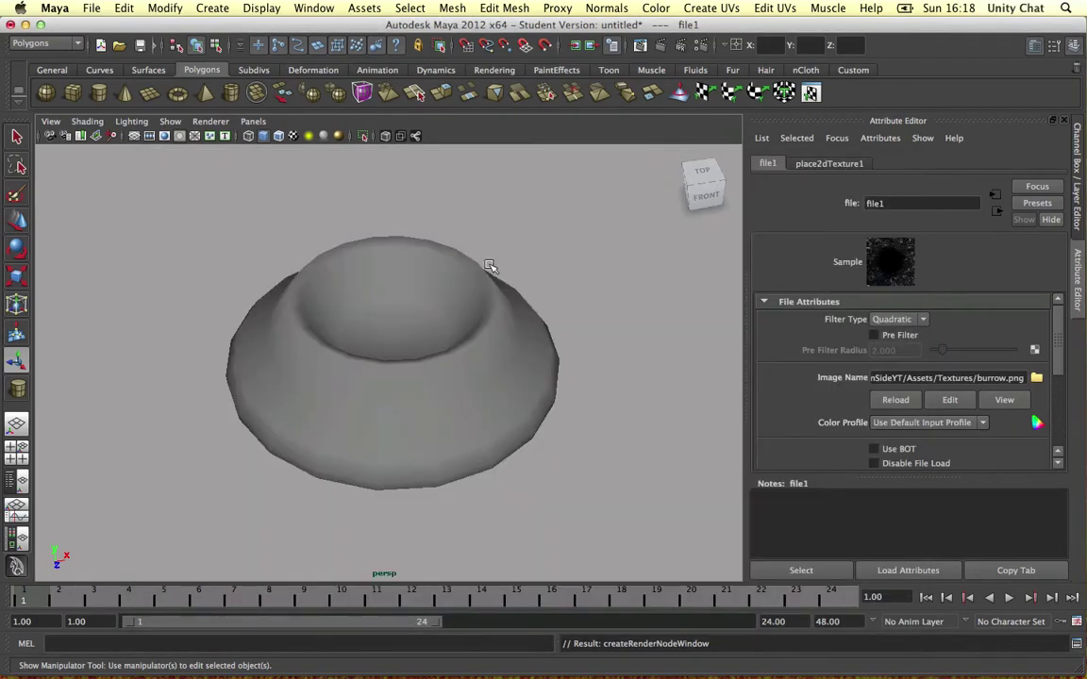
Select the burrow mesh in the top view and create its UVs based on that camera
key("space")
key("space")
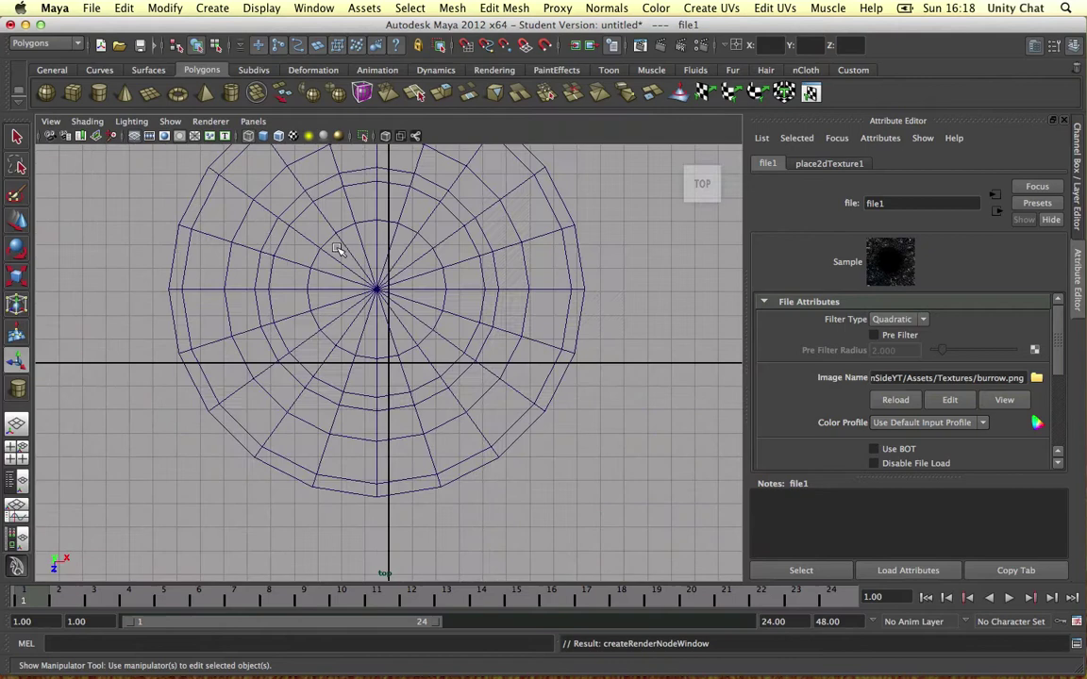
scroll(337, 249, "down", 3)
left_click(406, 257)
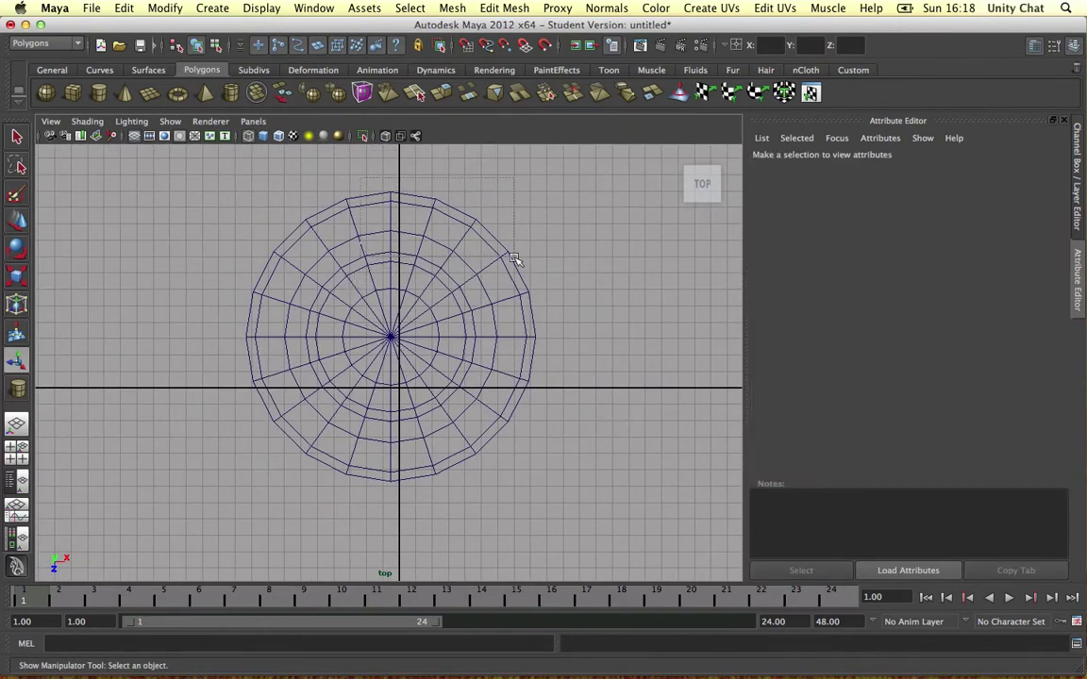
left_click_drag(515, 261, 515, 261)
left_click(712, 8)
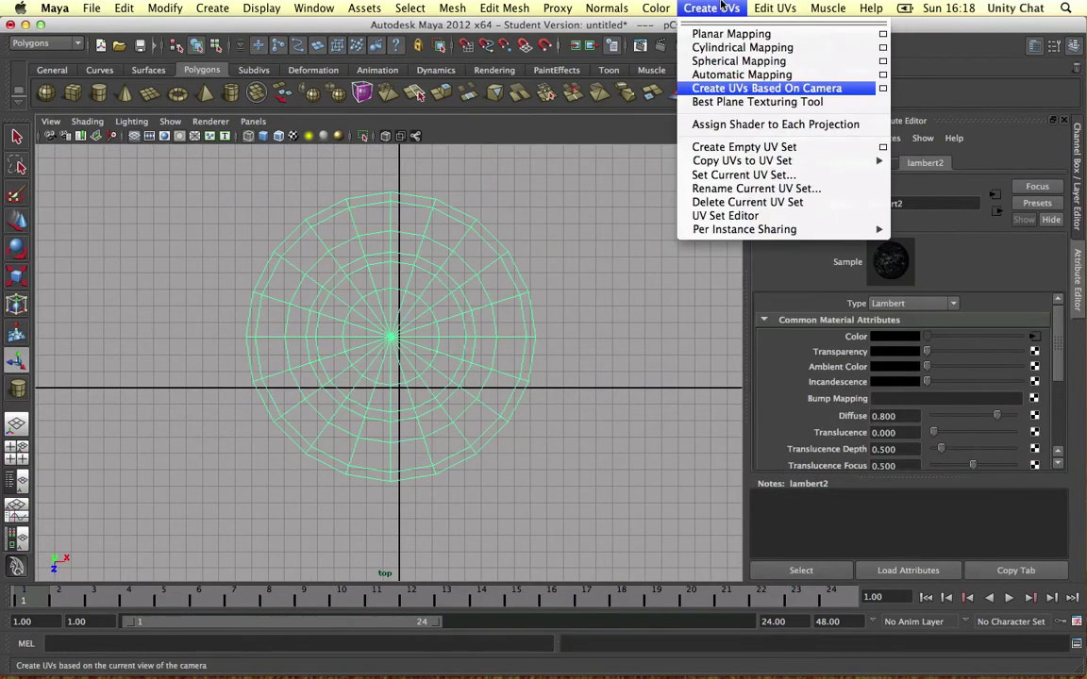
left_click(799, 89)
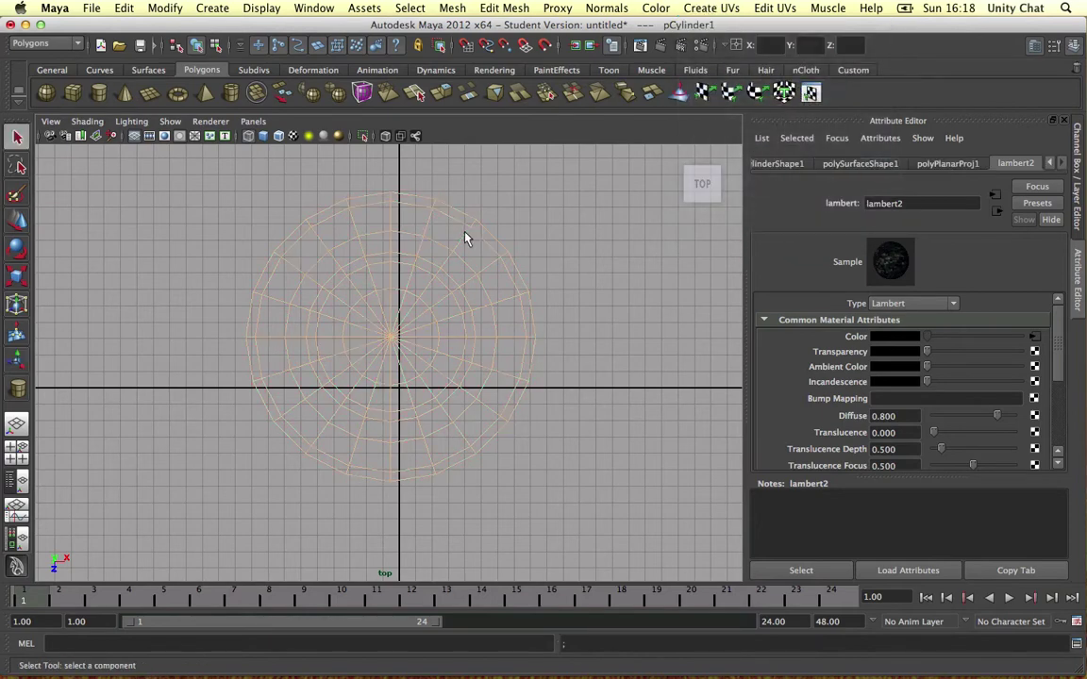
Display the texture in the perspective view, return to object mode and inspect how it maps onto the mound's sides
key("space")
key("space")
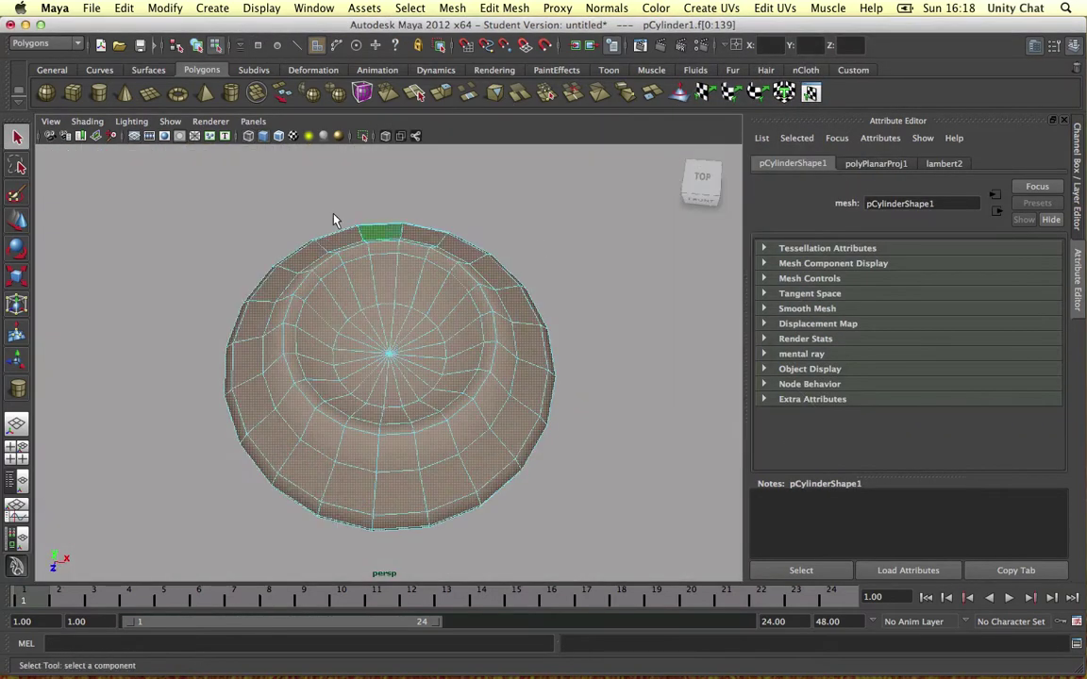
left_click(293, 136)
right_click_drag(449, 255, 522, 235)
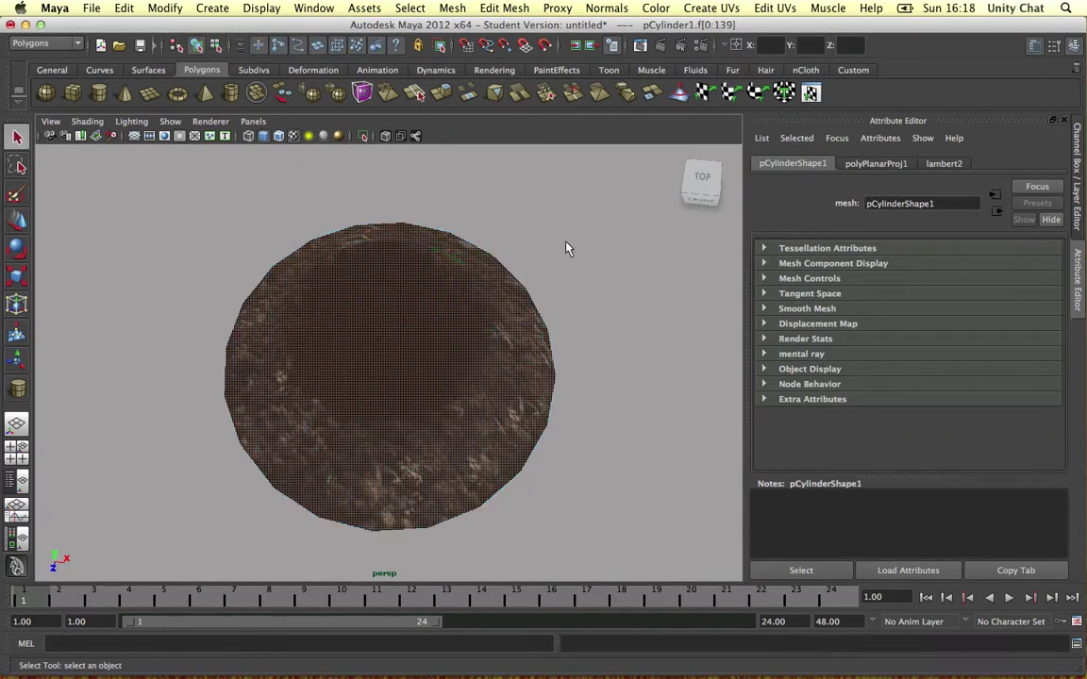
left_click(531, 256)
left_click_drag(531, 256, 497, 179, "alt")
left_click(456, 339)
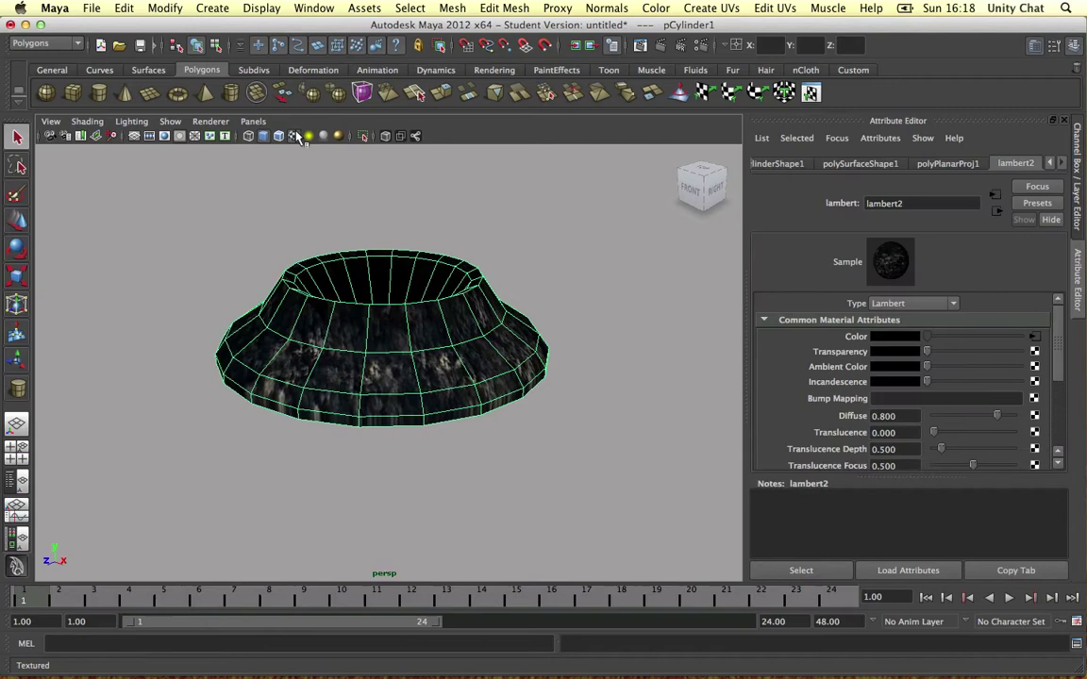
Turn off texture display, select the lowest ring of faces and scale it outward to widen the mound's base
left_click(295, 137)
right_click(428, 351)
left_click(429, 384)
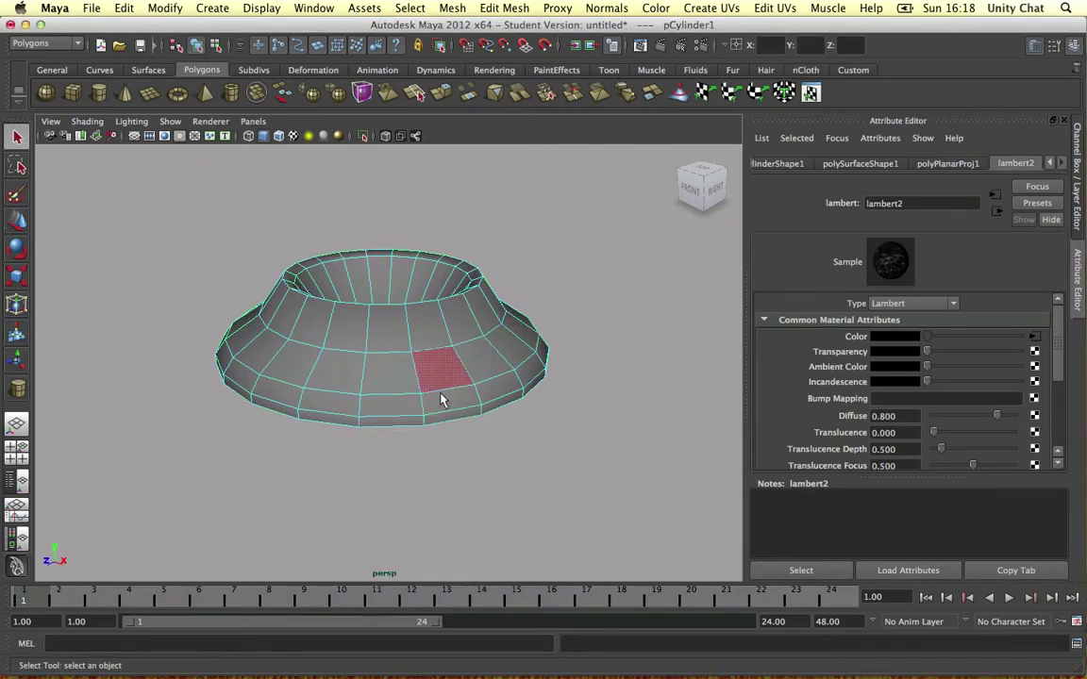
left_click(451, 413)
double_click(497, 407, "shift")
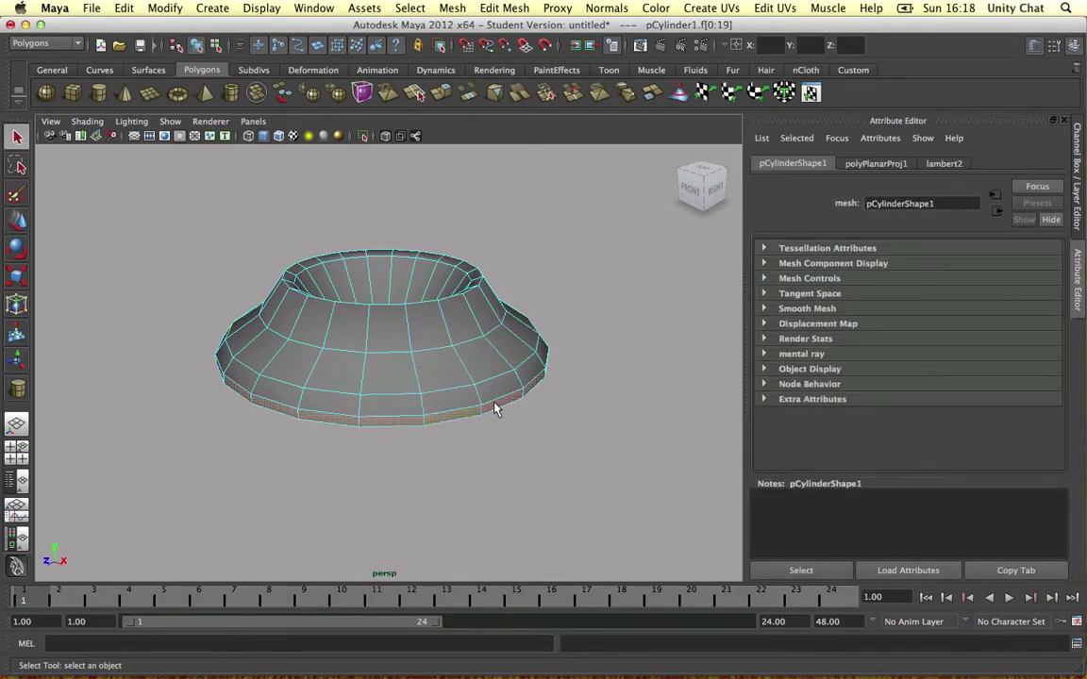
key("r")
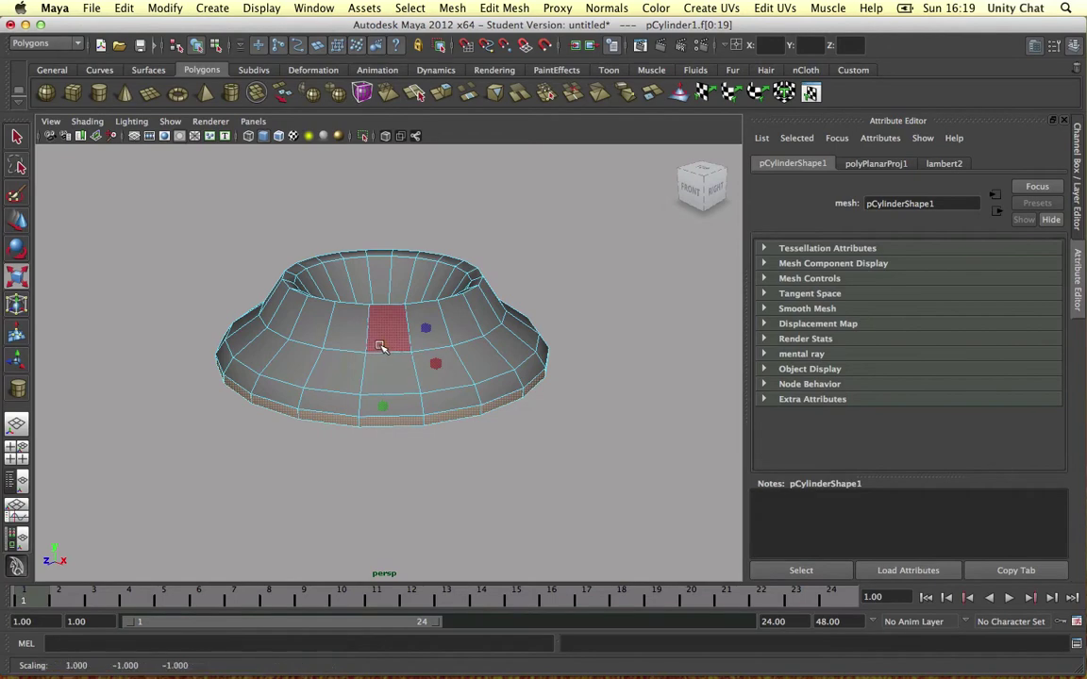
left_click_drag(380, 347, 446, 297)
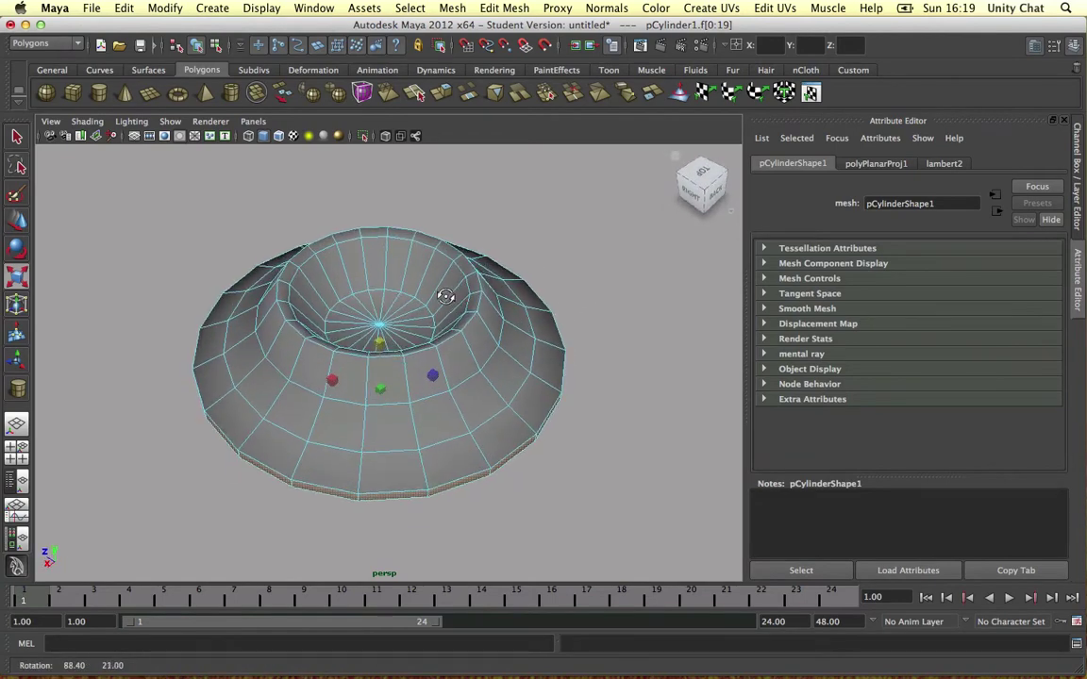
Redisplay the texture on the mound, viewed from above, and return the mesh to object mode
left_click(340, 274)
left_click_drag(364, 279, 462, 335, "alt")
left_click(293, 137)
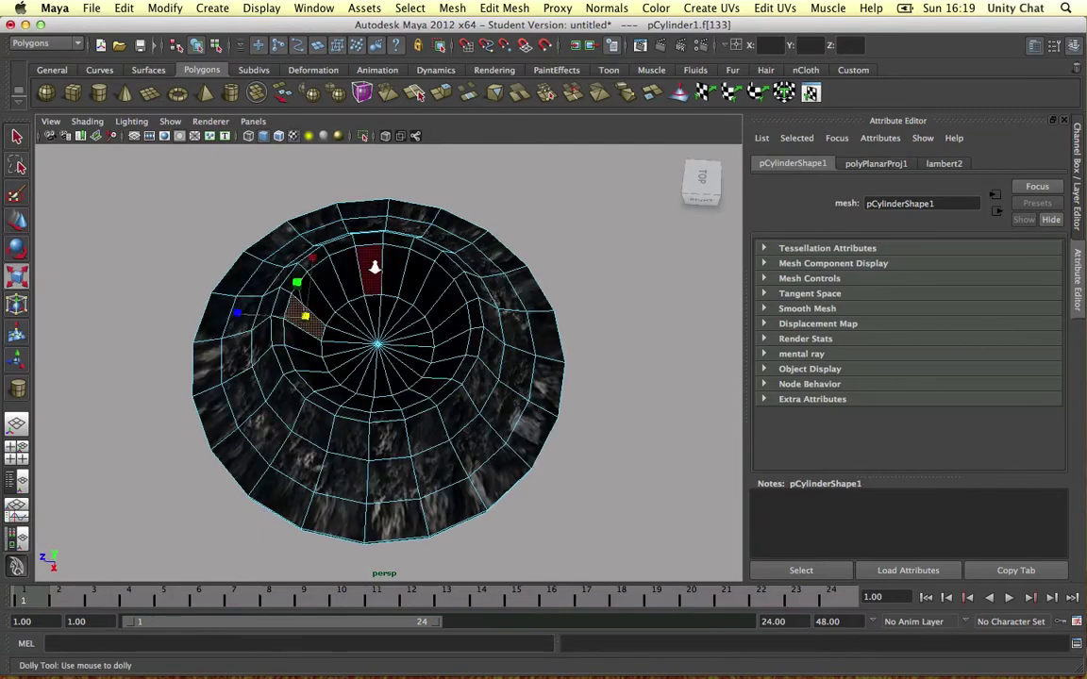
right_click_drag(381, 253, 447, 237)
Export the selected burrow mesh as FBX into the project's Models folder, overwriting Burrow.fbx
left_click(91, 7)
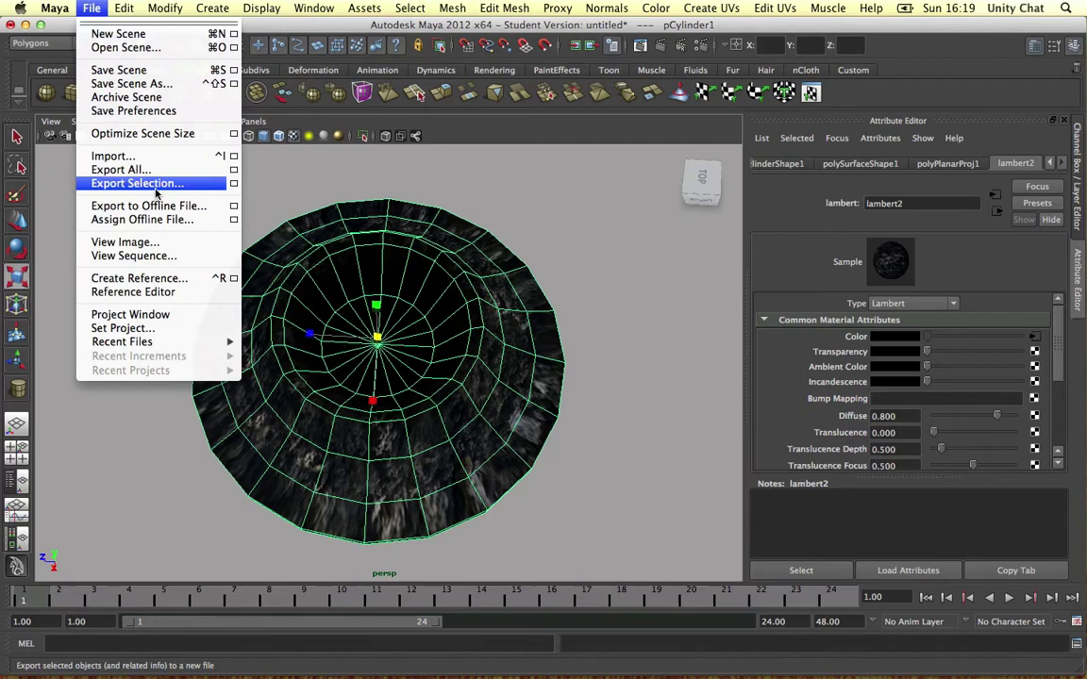
left_click(142, 177)
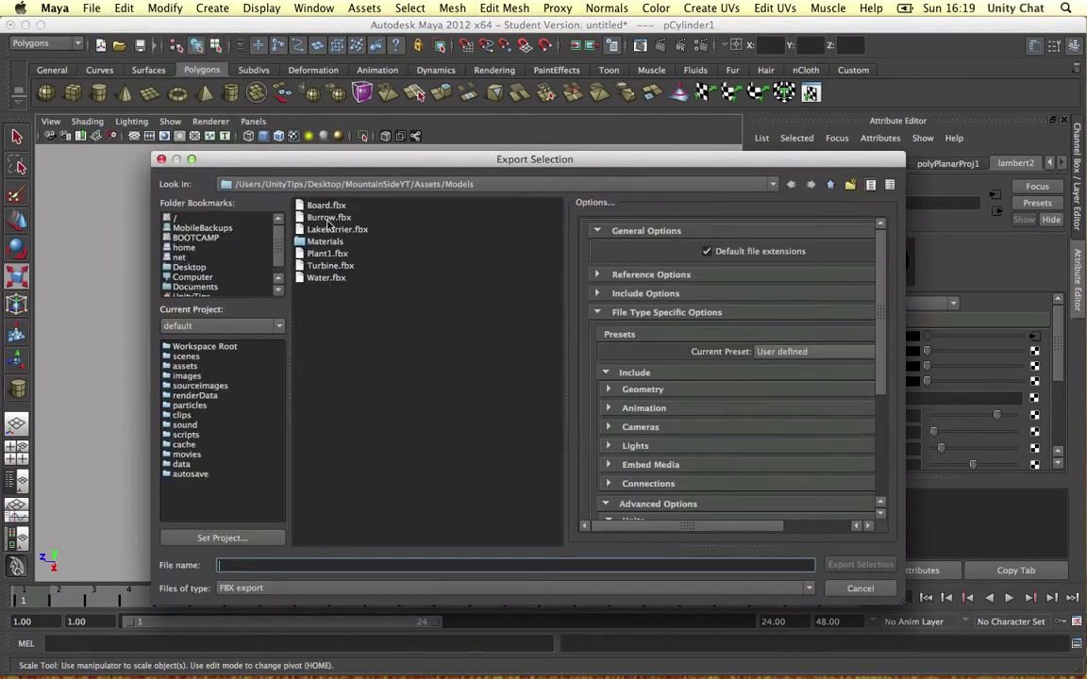
double_click(327, 218)
left_click(510, 390)
Switch to Unity, place the Burrow model from the Models folder on the mountain terrain and frame it to check its size
key("ctrl+Left")
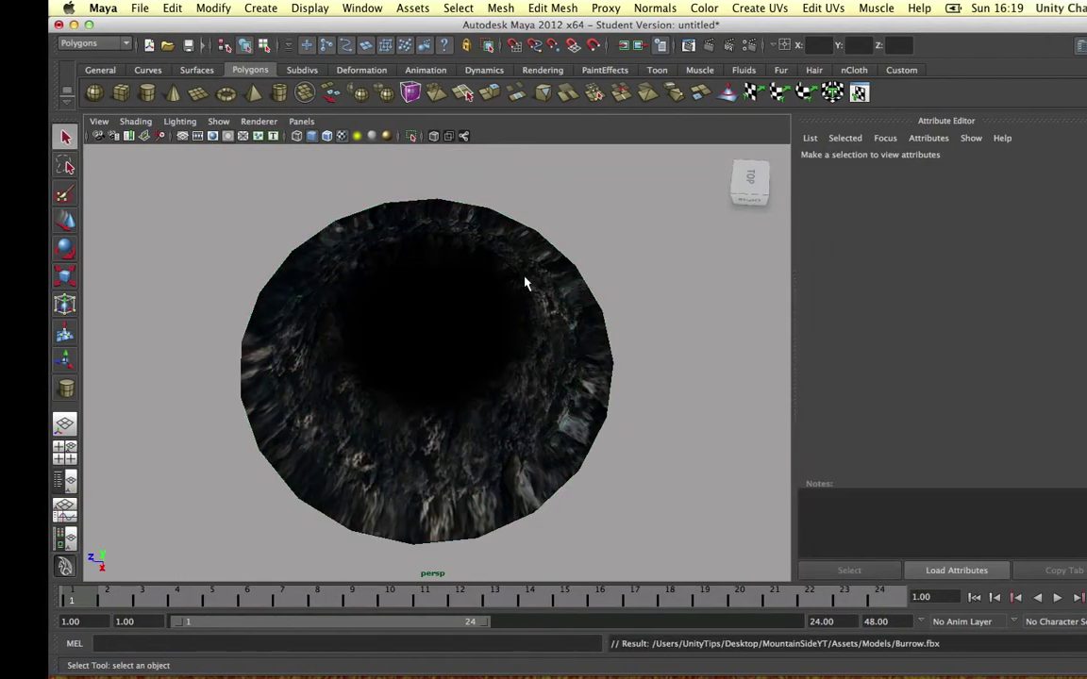
left_click(372, 275)
scroll(372, 275, "up", 6)
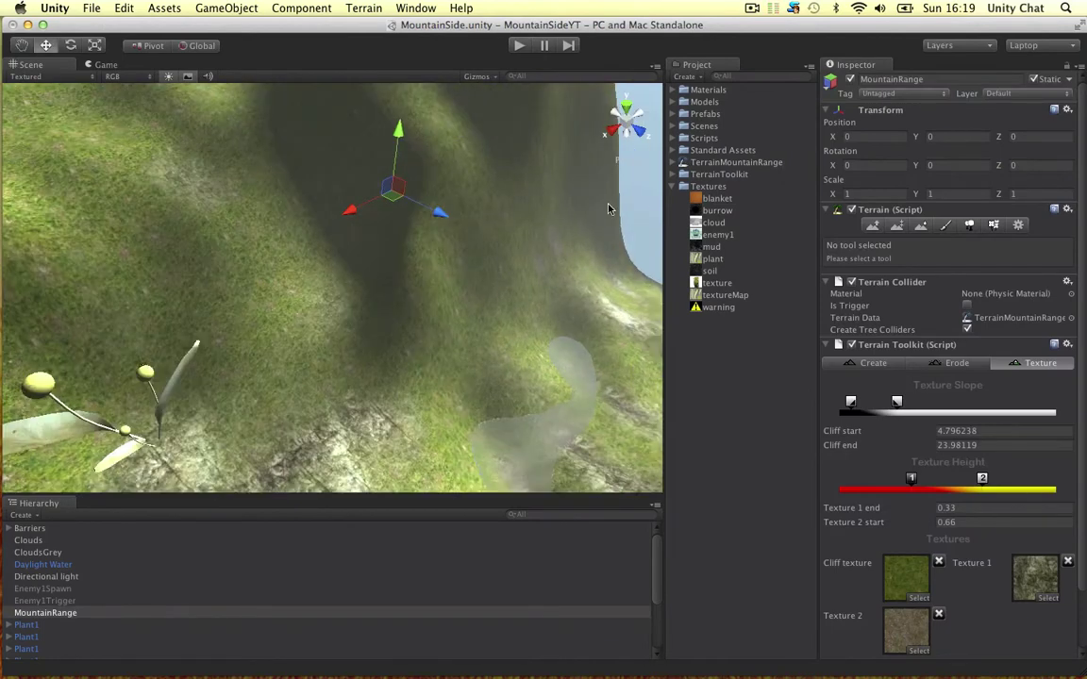
left_click(674, 186)
left_click(673, 102)
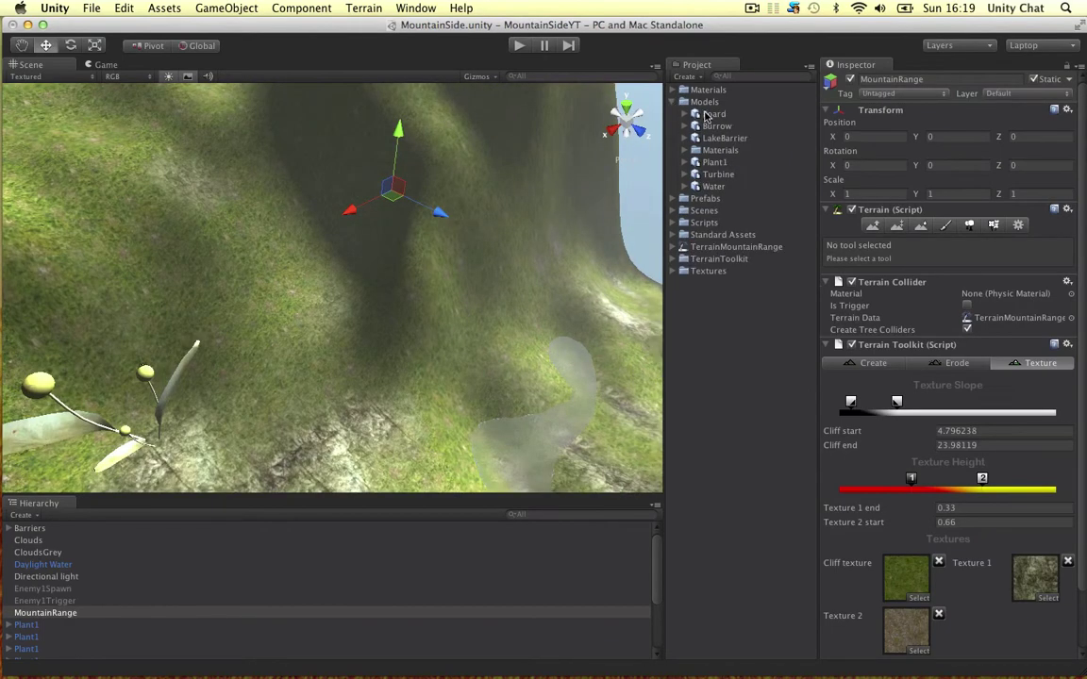
left_click_drag(312, 285, 323, 286)
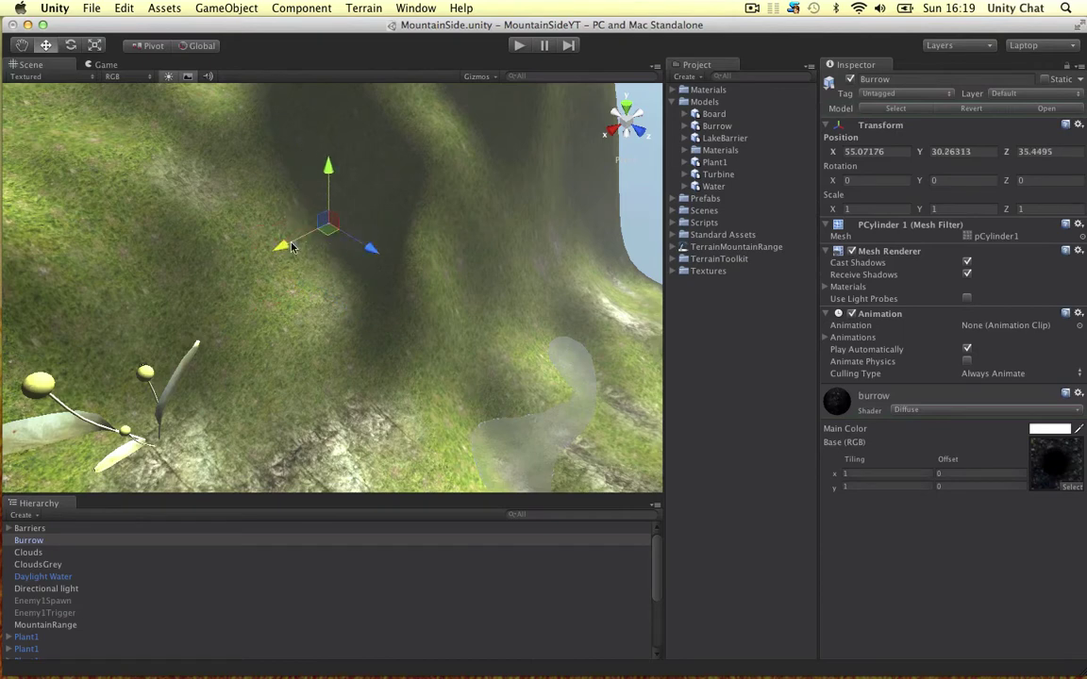
key("f")
scroll(370, 261, "down", 8)
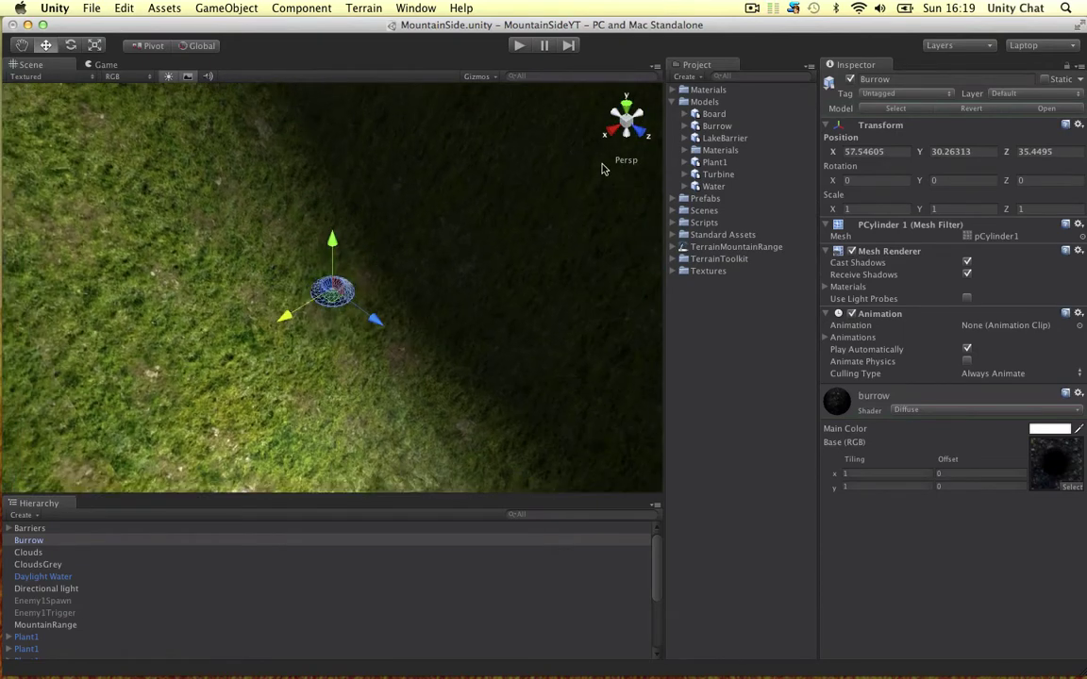
Switch back to Maya, select the burrow mesh and show the grid in the perspective view for scale
key("ctrl+Right")
scroll(442, 340, "down", 5)
left_click(409, 340)
left_click_drag(409, 339, 401, 269, "alt")
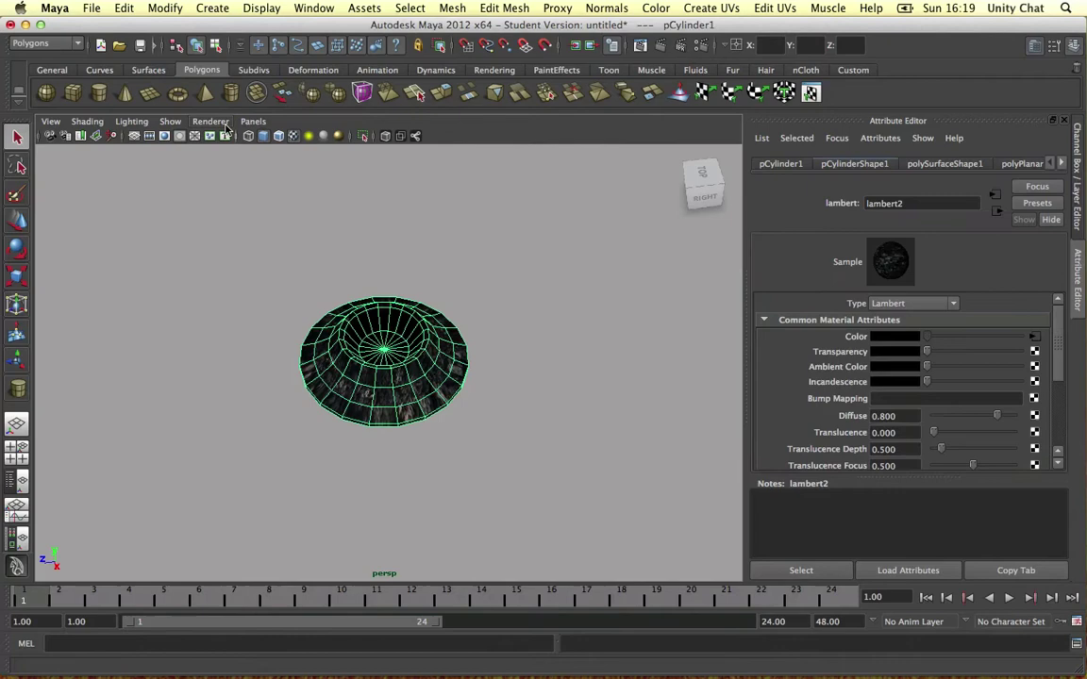
left_click(171, 122)
left_click(189, 591)
left_click_drag(273, 392, 268, 309, "alt")
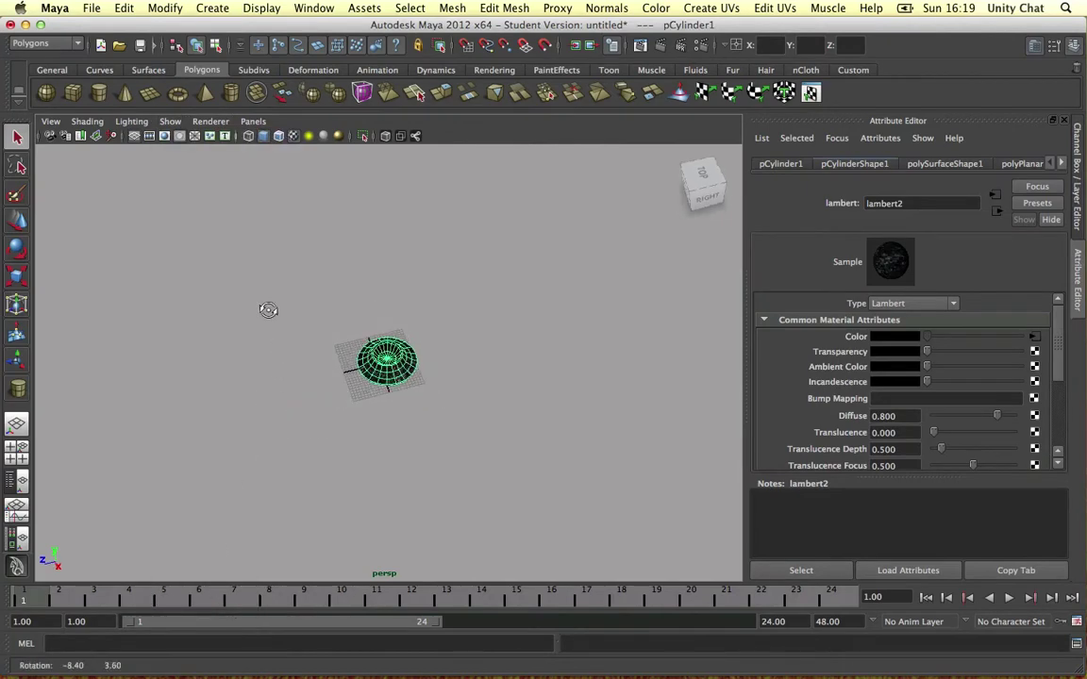
Set the linear working unit to meter in the preferences and save them
left_click(90, 8)
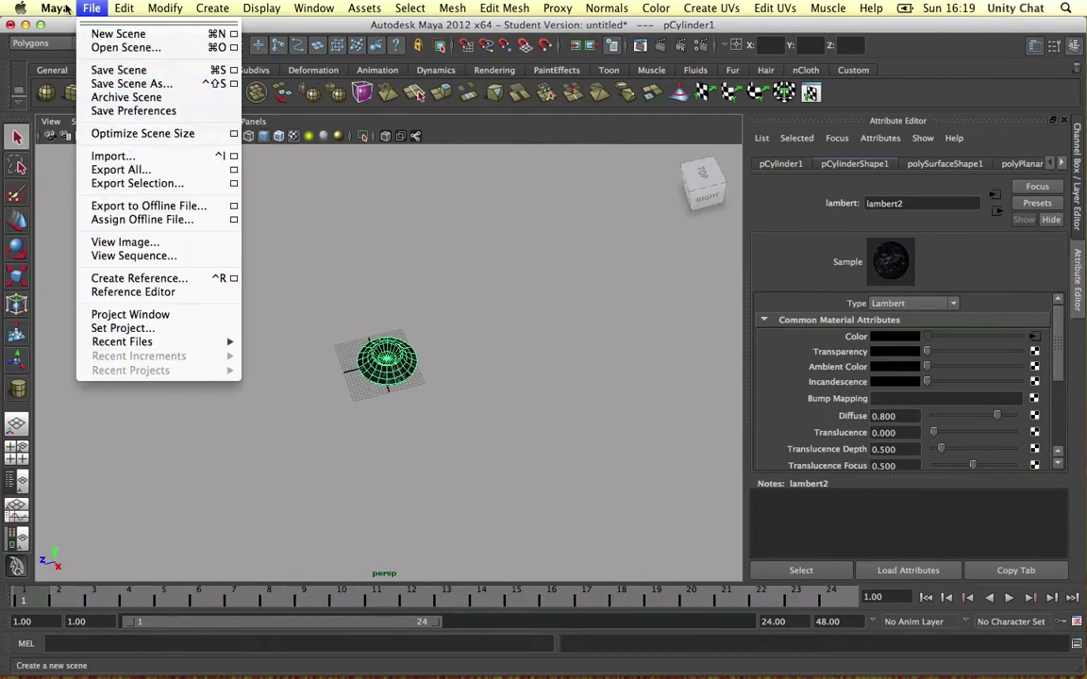
left_click(80, 50)
left_click(318, 323)
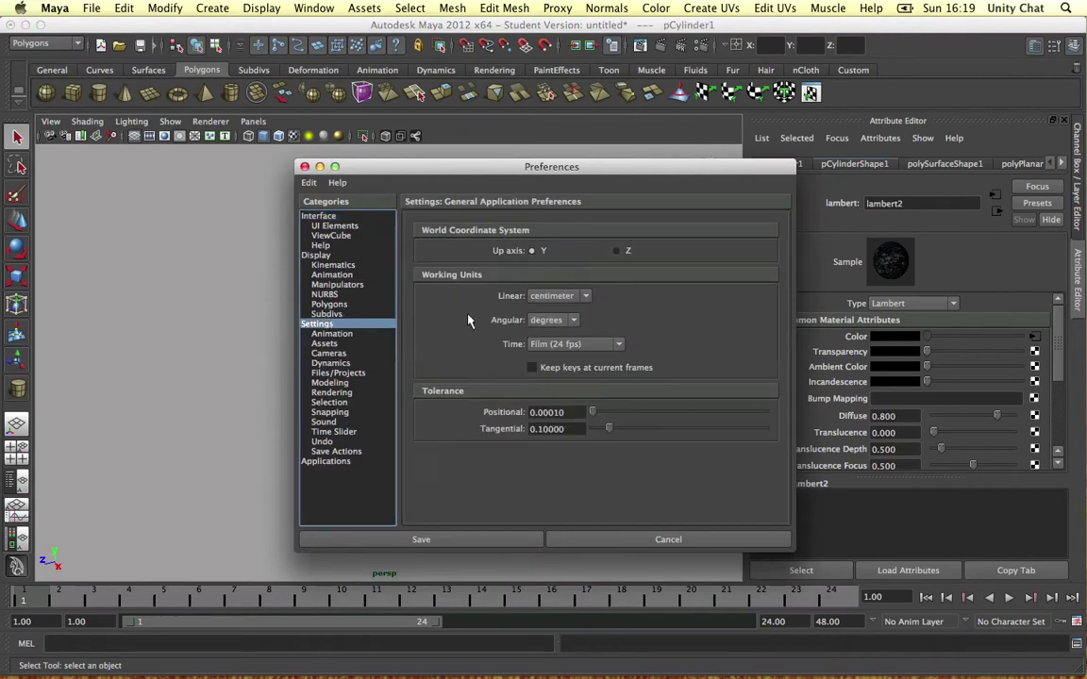
left_click(559, 297)
left_click(559, 330)
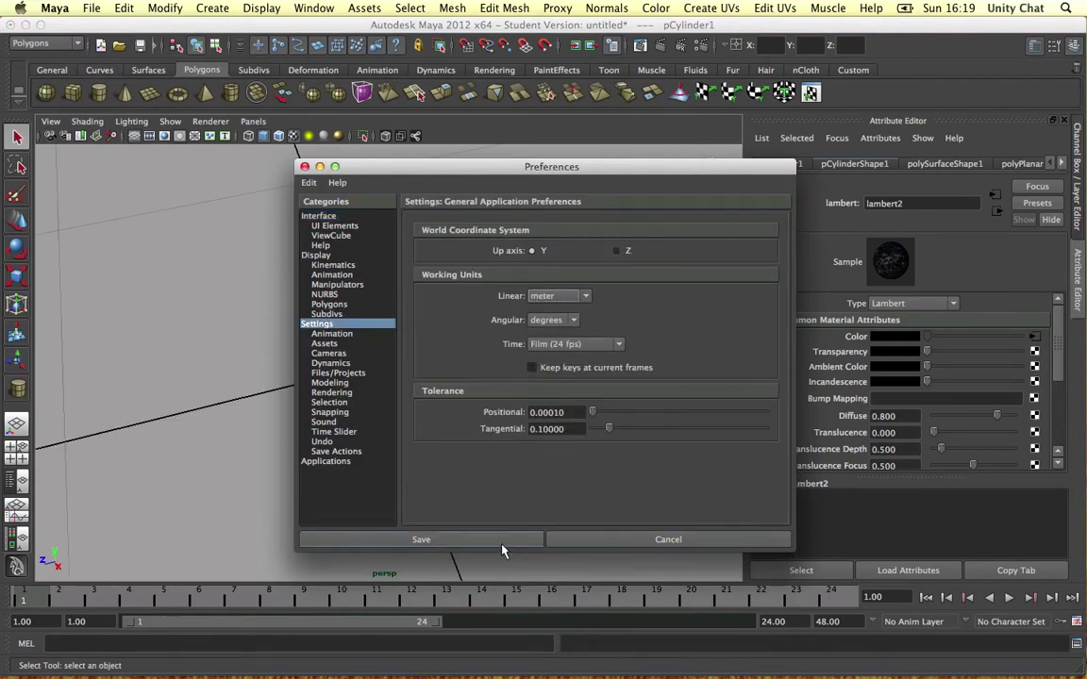
left_click(420, 539)
Scale the burrow mesh up uniformly by a factor of about 13.4
key("r")
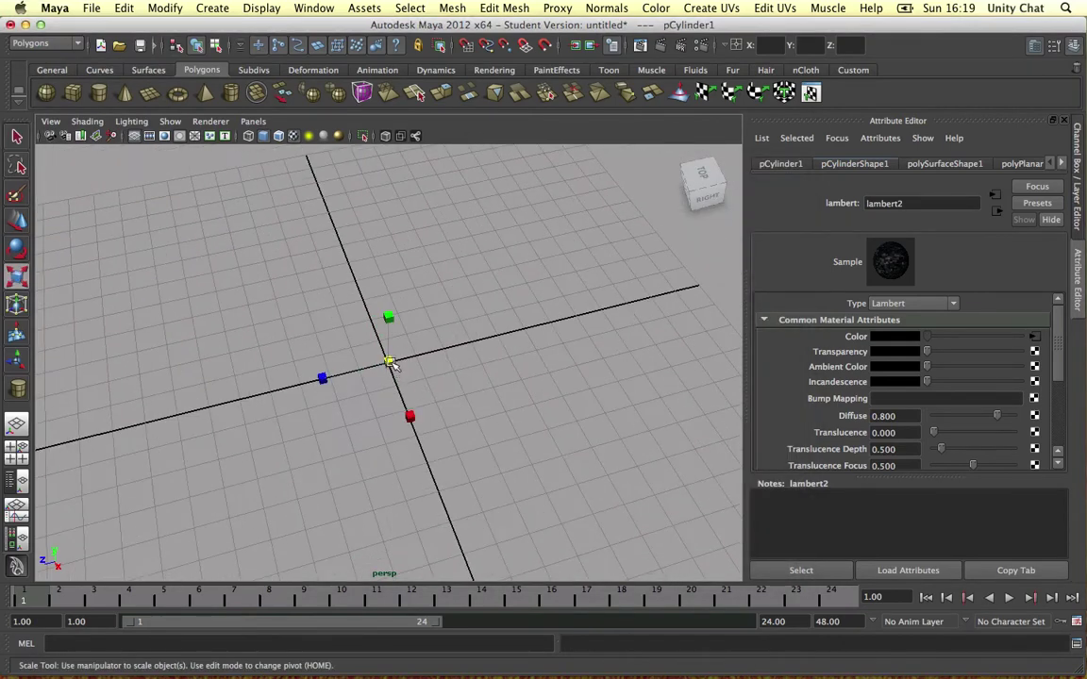
left_click_drag(389, 363, 147, 155)
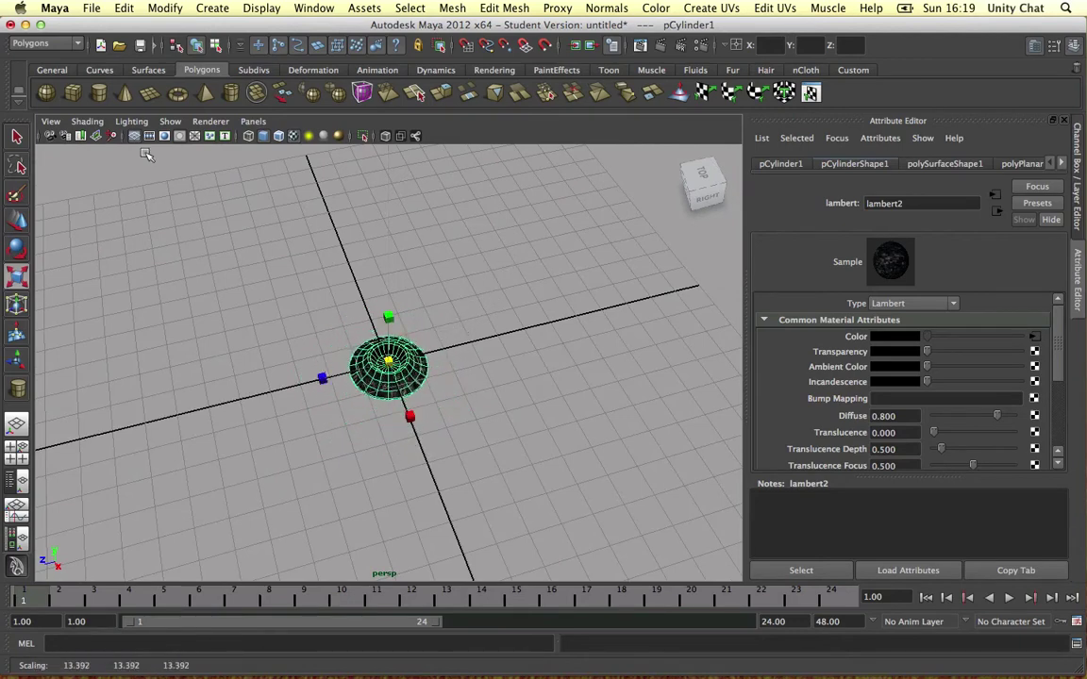
Export the selected burrow mesh as FBX to the project's Models folder, replacing the existing Burrow.fbx
left_click(98, 7)
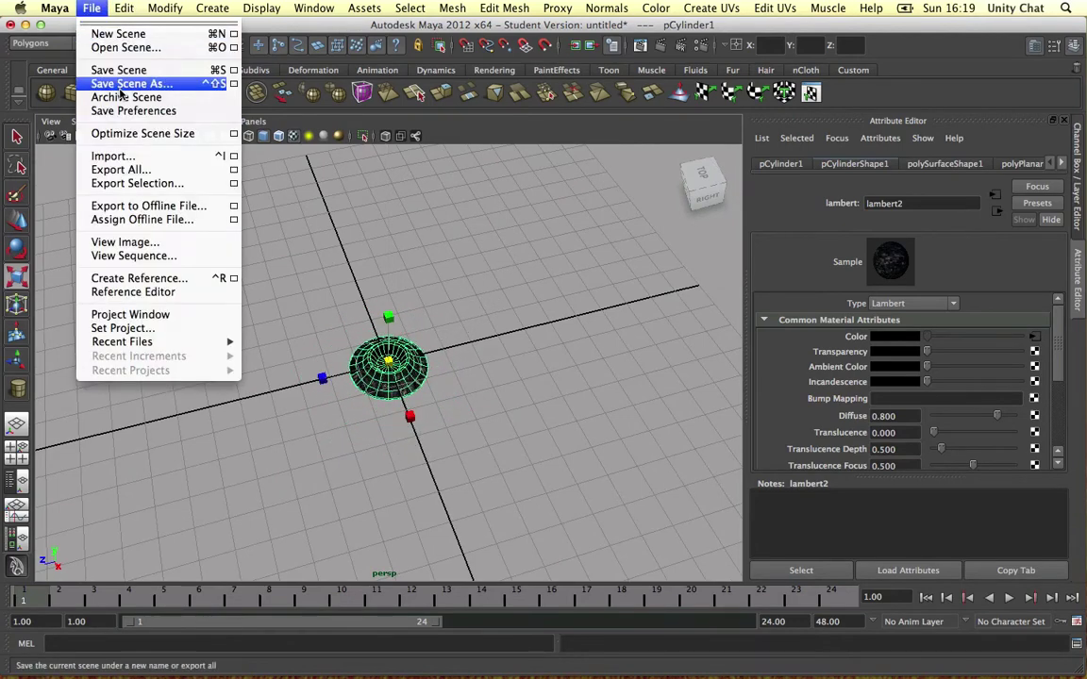
left_click(141, 184)
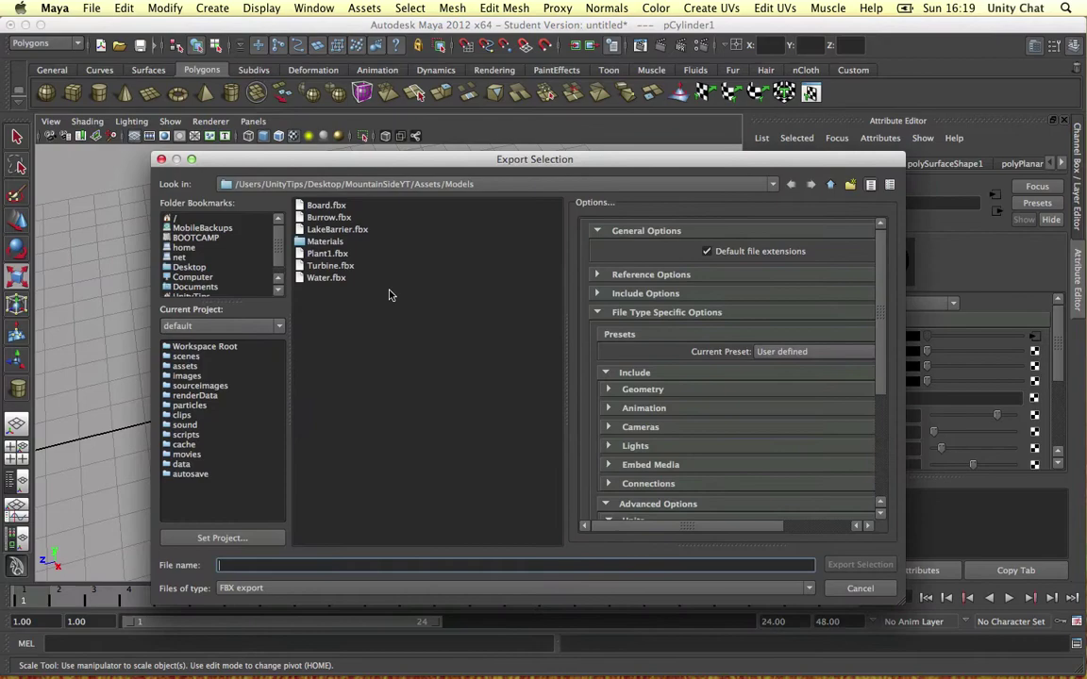
double_click(322, 217)
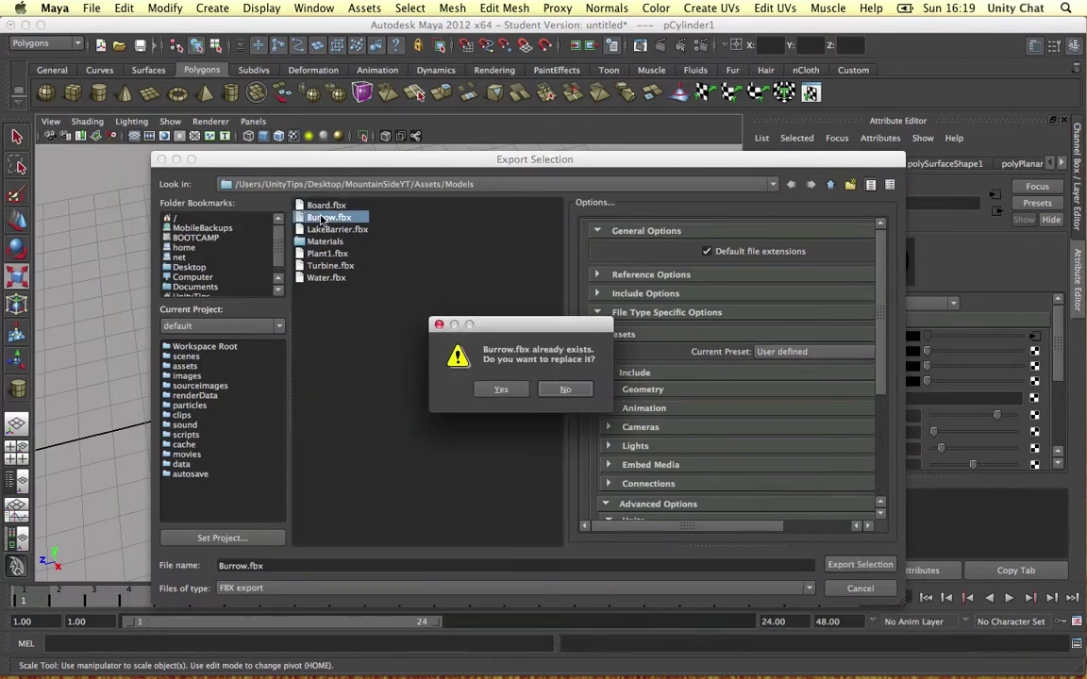
left_click(502, 388)
Switch to Unity and move the Burrow across the mountainside to about X 49.3, Y 27.5, Z 25.9
key("ctrl+Left")
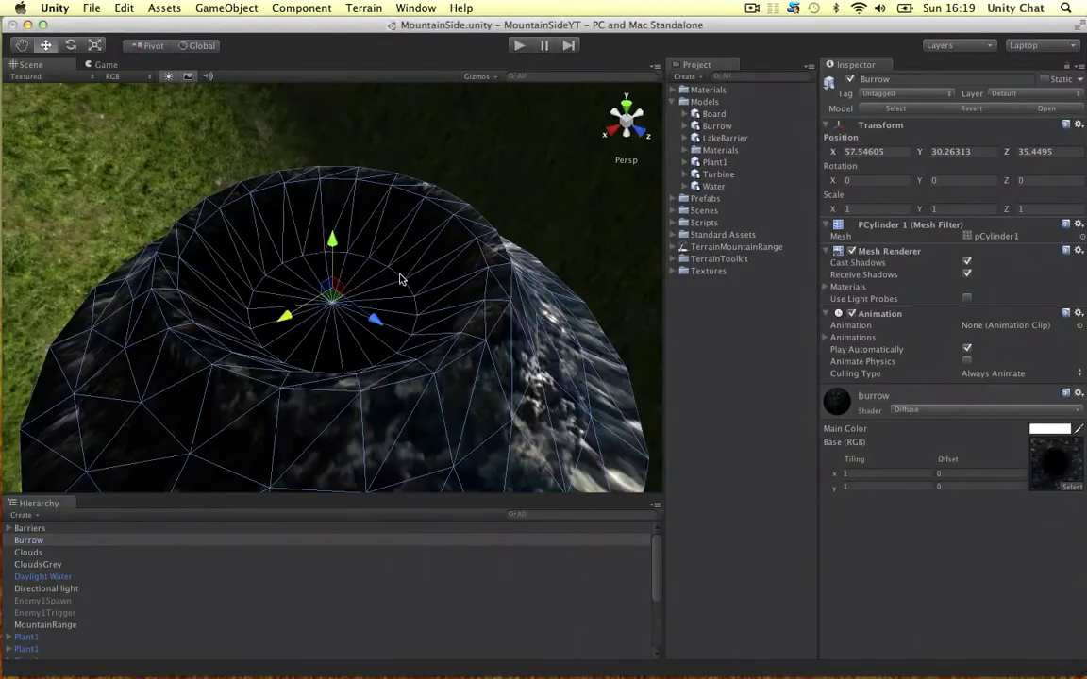
scroll(394, 287, "down", 5)
left_click_drag(395, 287, 447, 311, "alt")
scroll(447, 312, "down", 3)
scroll(447, 315, "down", 3)
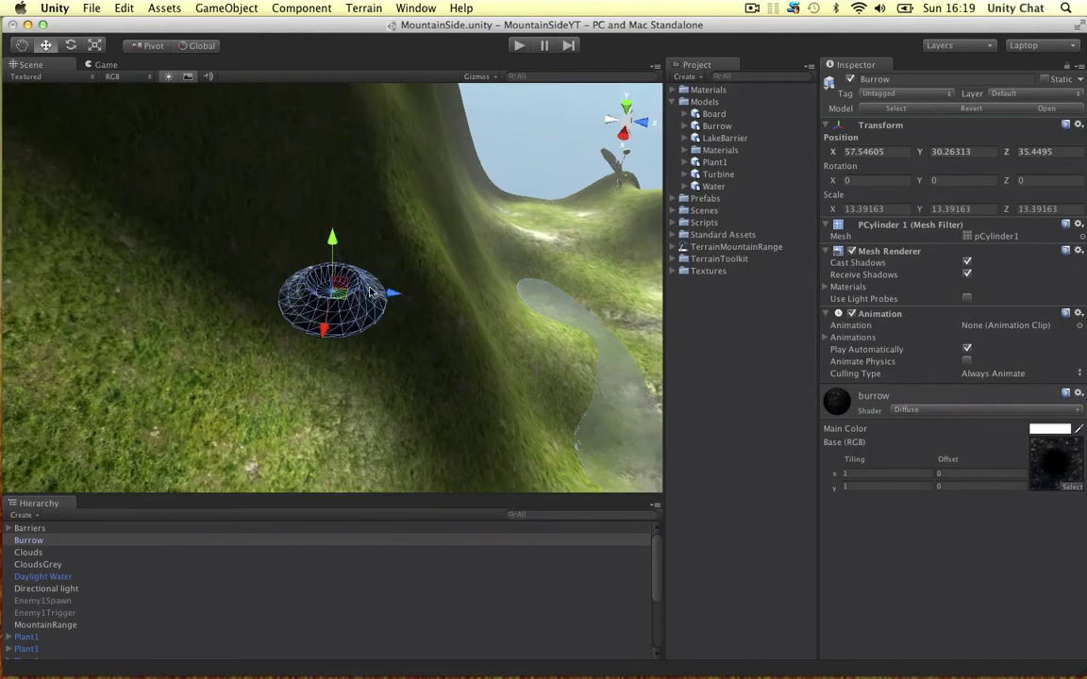
left_click_drag(388, 294, 206, 276)
scroll(283, 285, "down", 5)
left_click_drag(341, 293, 372, 318, "alt")
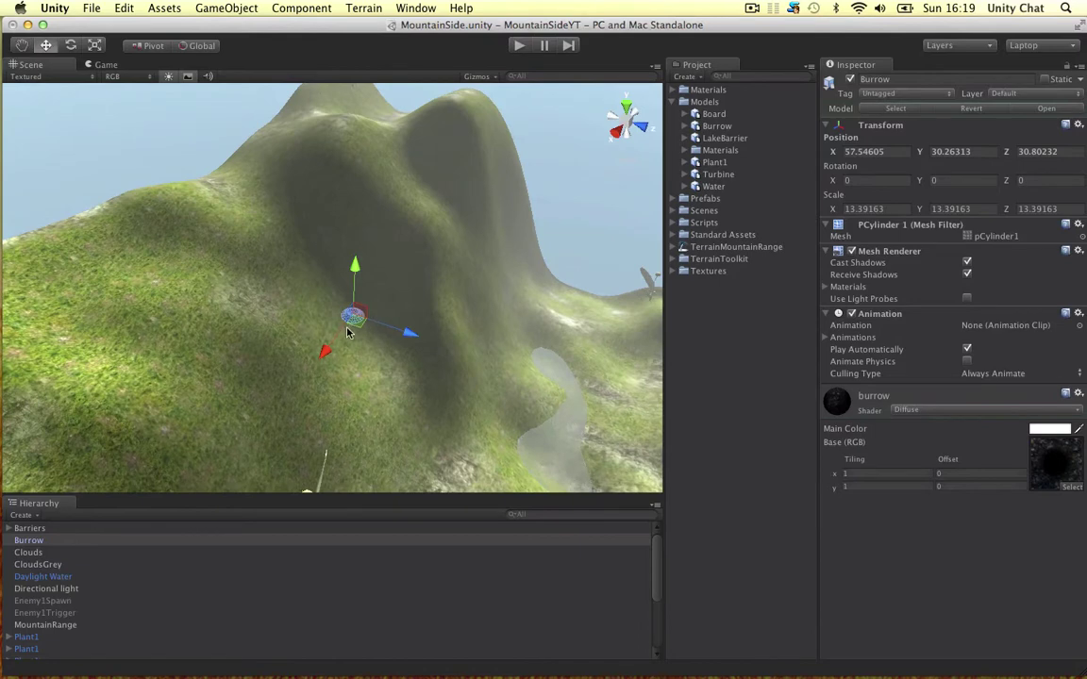
left_click(628, 107)
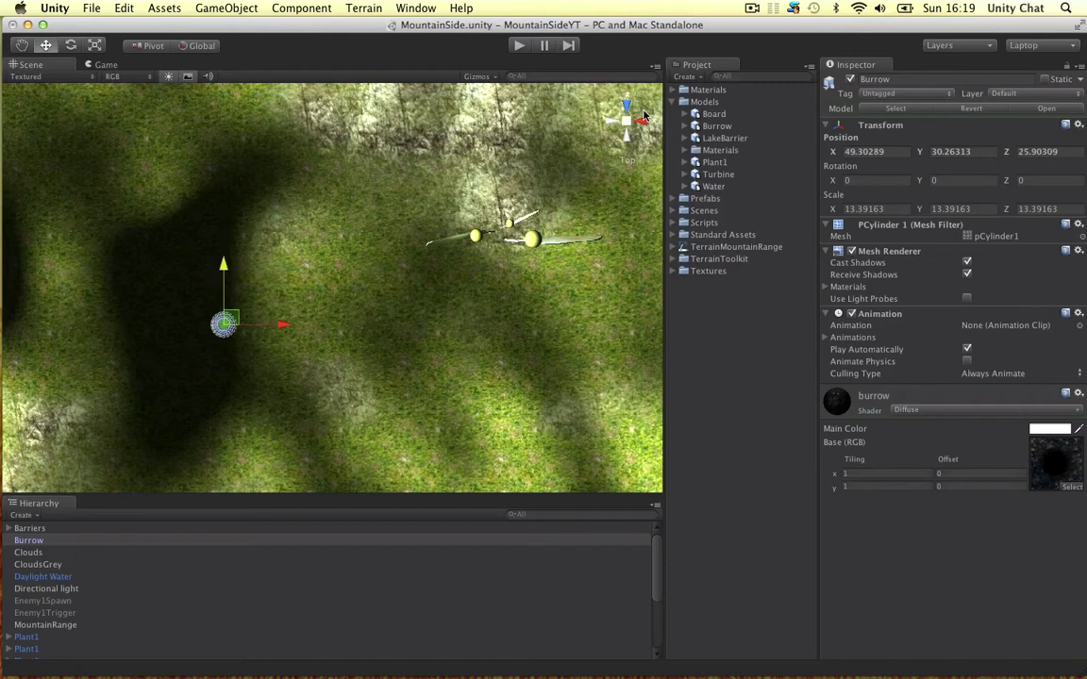
left_click(625, 122)
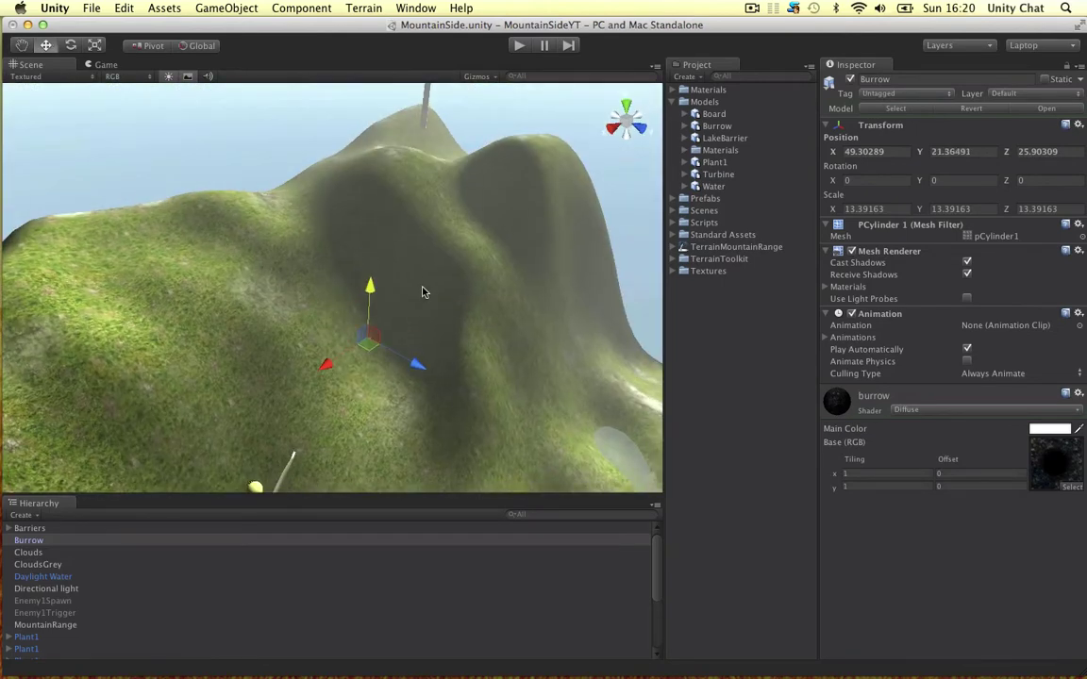
left_click_drag(423, 292, 373, 257, "alt")
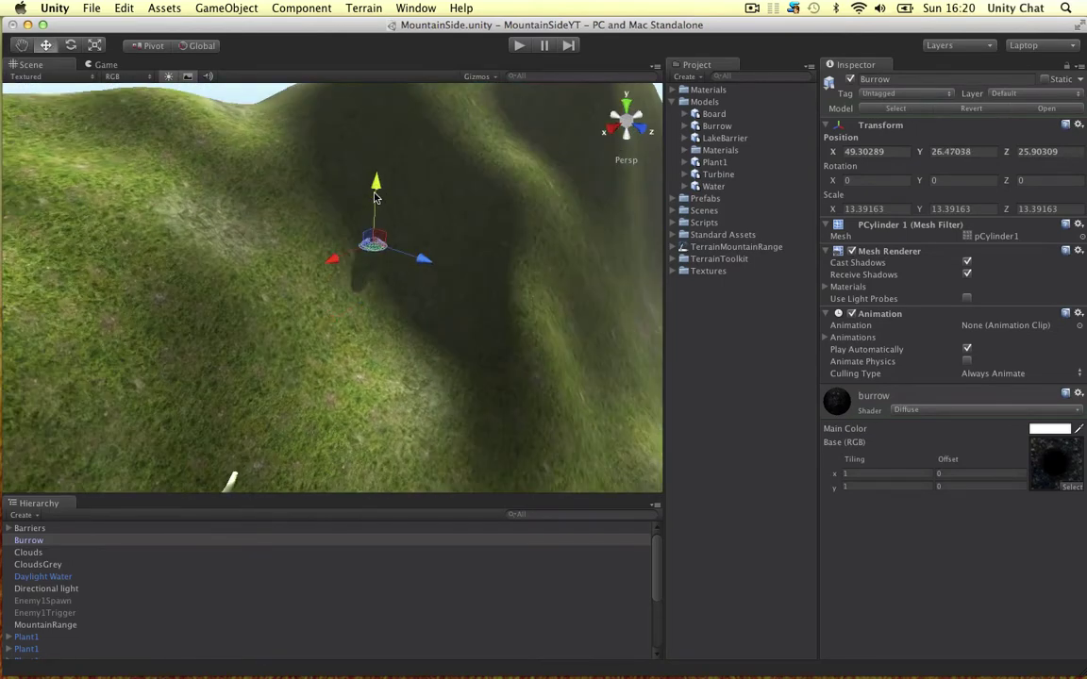
Tilt the Burrow to about 66° around X and stretch its Y scale to about 16
key("e")
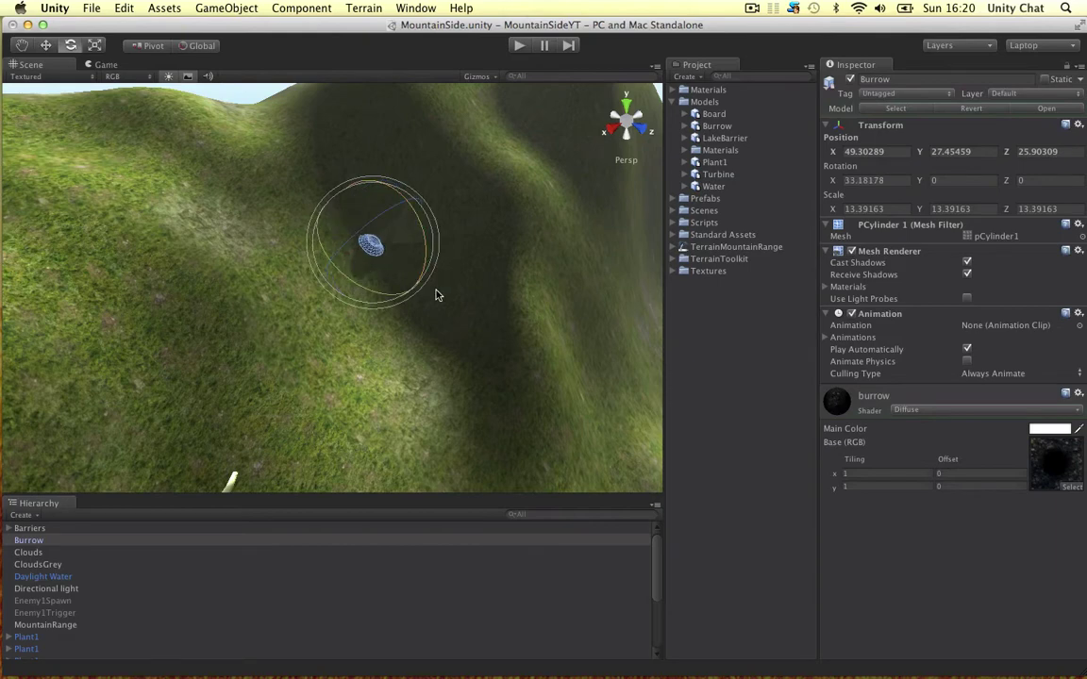
key("f")
key("r")
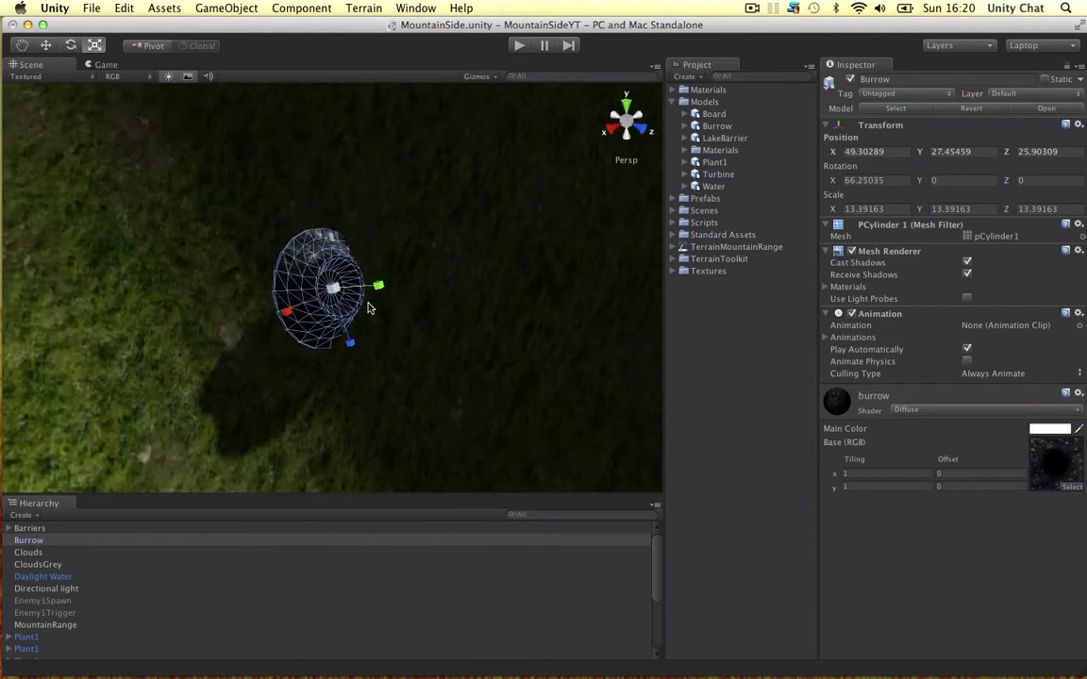
left_click_drag(379, 293, 355, 296)
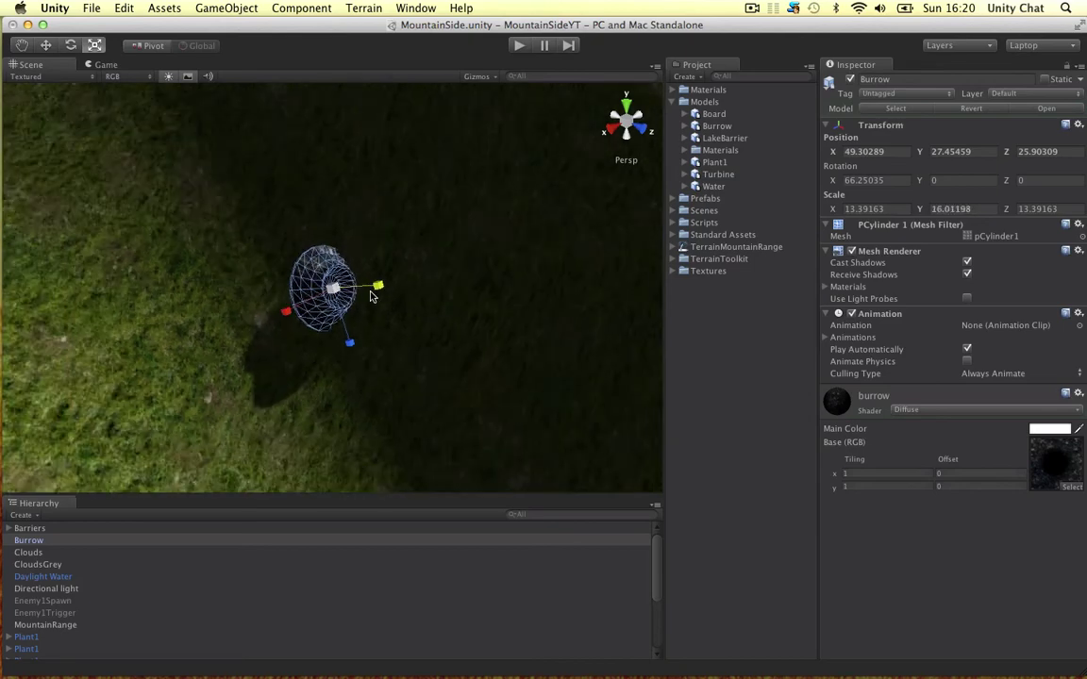
Move the Burrow along the X axis on the slope to about X 53.2
key("w")
left_click_drag(288, 312, 222, 348)
left_click_drag(222, 348, 366, 340, "alt")
left_click_drag(285, 343, 284, 361)
Set the Burrow's X rotation to about 55.6° and scale it up uniformly to about 20.6 in X and Z and 24.7 in Y
key("e")
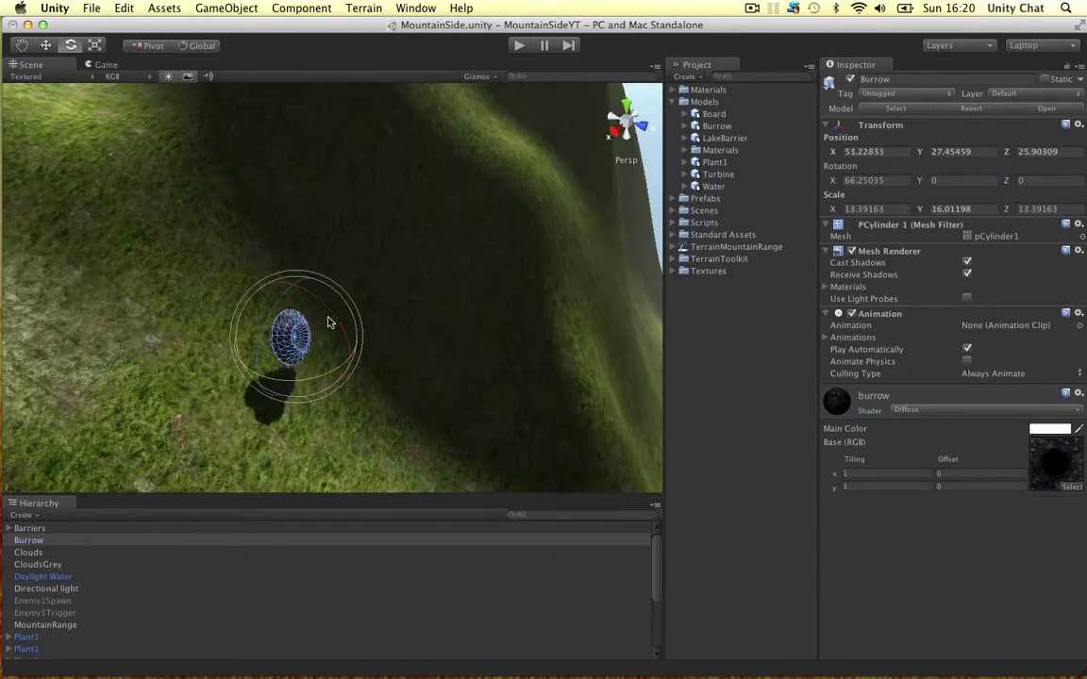
key("r")
left_click_drag(292, 331, 315, 300)
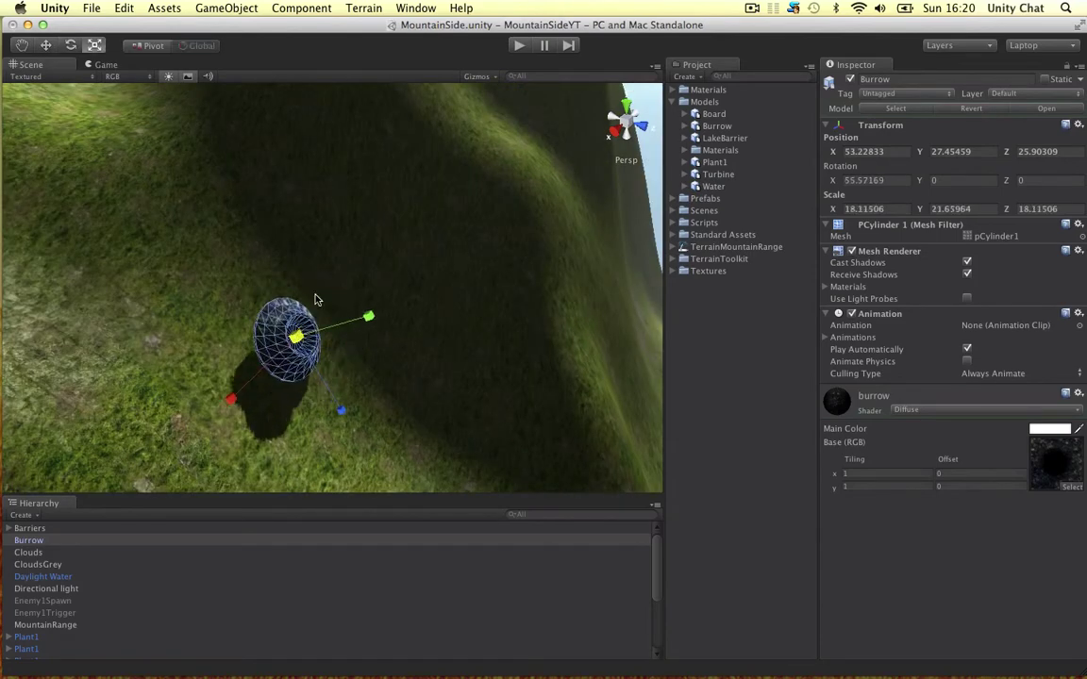
Move the Burrow into the slope to about Z 24.2 and set its X rotation to about 49.9°
key("w")
left_click_drag(317, 350, 175, 272)
left_click(336, 310)
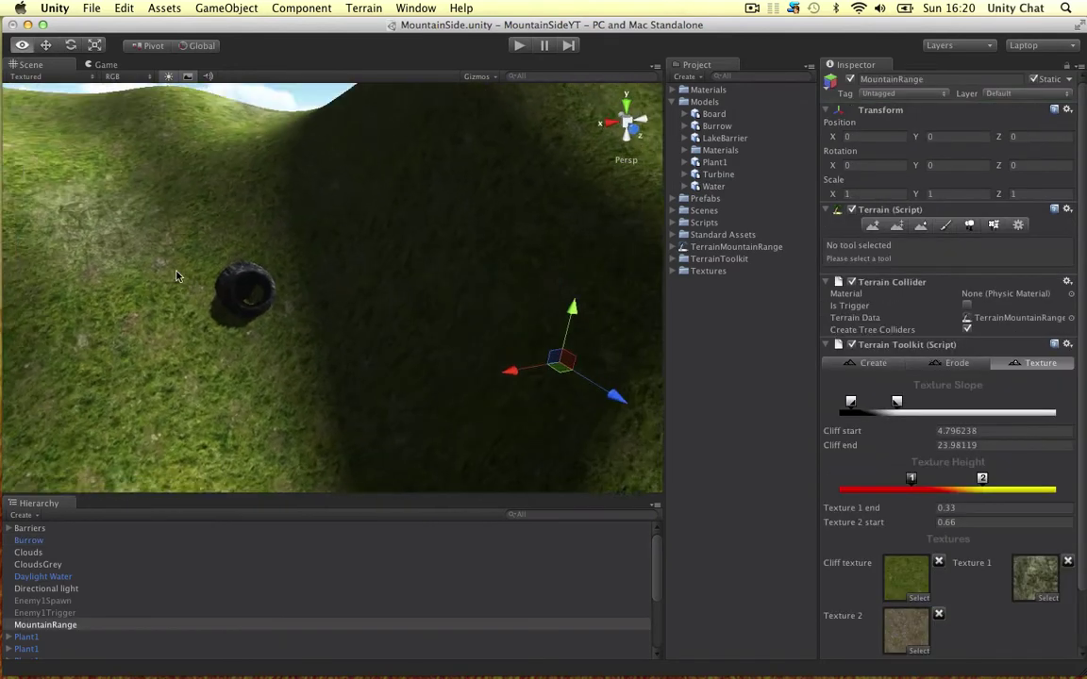
left_click(251, 275)
key("f")
left_click_drag(326, 308, 330, 248, "alt")
key("e")
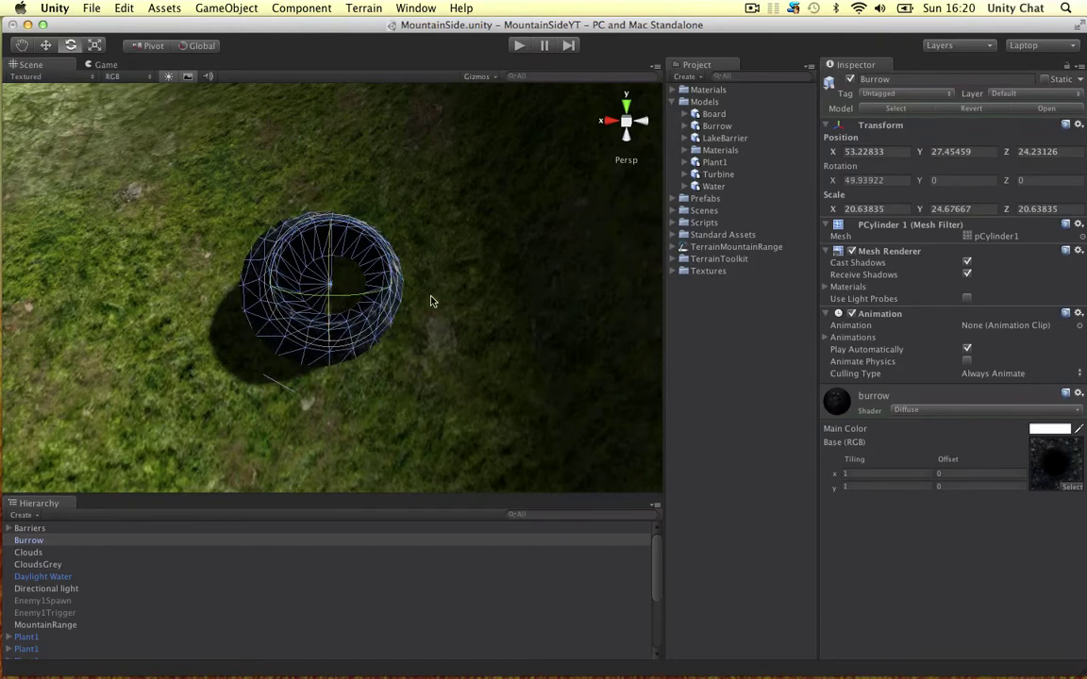
Switch to Maya, select the floor faces inside the burrow hole with the Paint Selection Tool and raise them along Y
left_click_drag(432, 301, 388, 364, "alt")
key("super+Tab")
scroll(396, 347, "up", 10)
left_click(381, 349)
right_click_drag(388, 365, 386, 380)
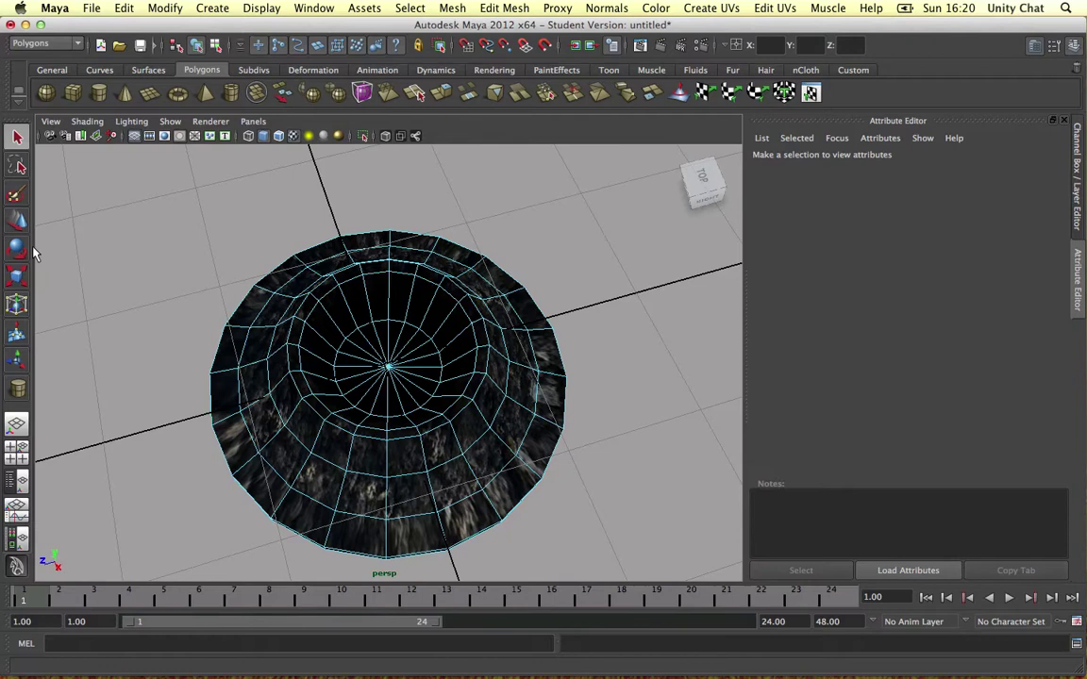
left_click(17, 196)
left_click(392, 401)
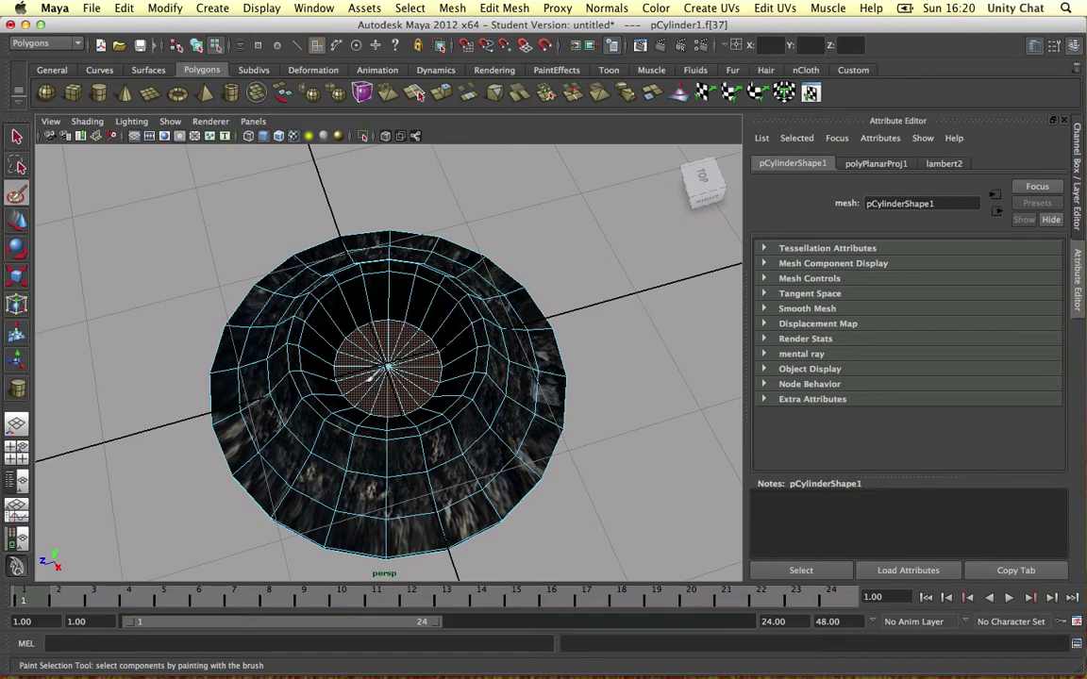
mouse_move(367, 379)
left_mouse_down()
mouse_move(408, 359)
mouse_move(384, 299)
left_mouse_up()
key("w")
scroll(412, 385, "up", 6)
Return to object mode with the whole burrow mesh selected and export it over Burrow.fbx in the Models folder
left_click(156, 5)
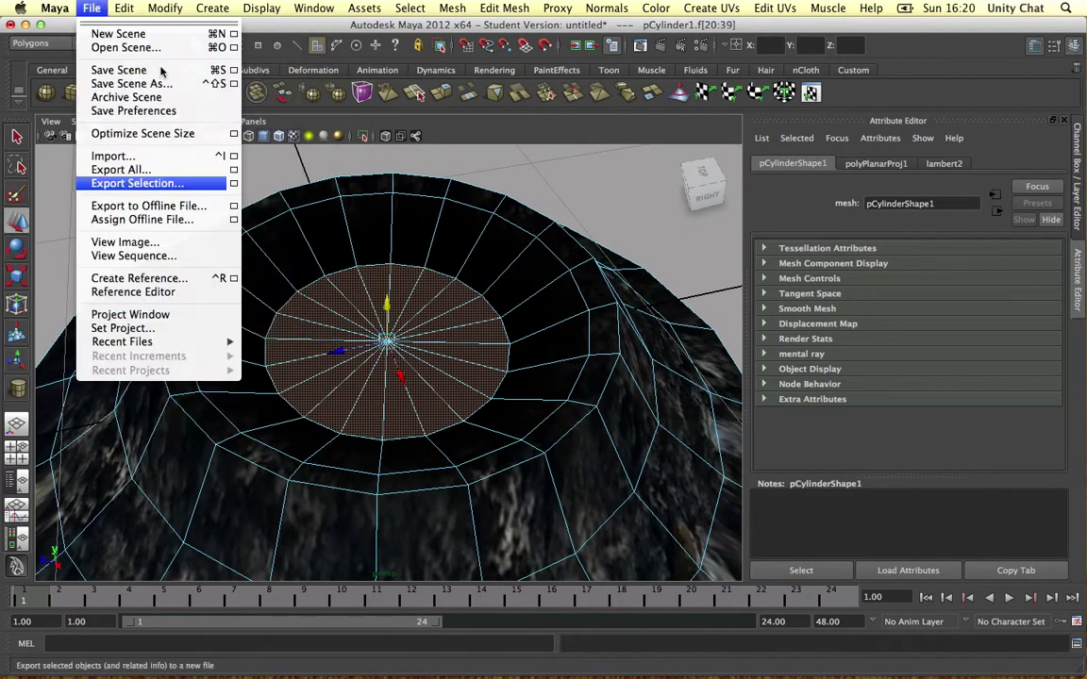
left_click(408, 231)
right_click_drag(408, 230, 446, 218)
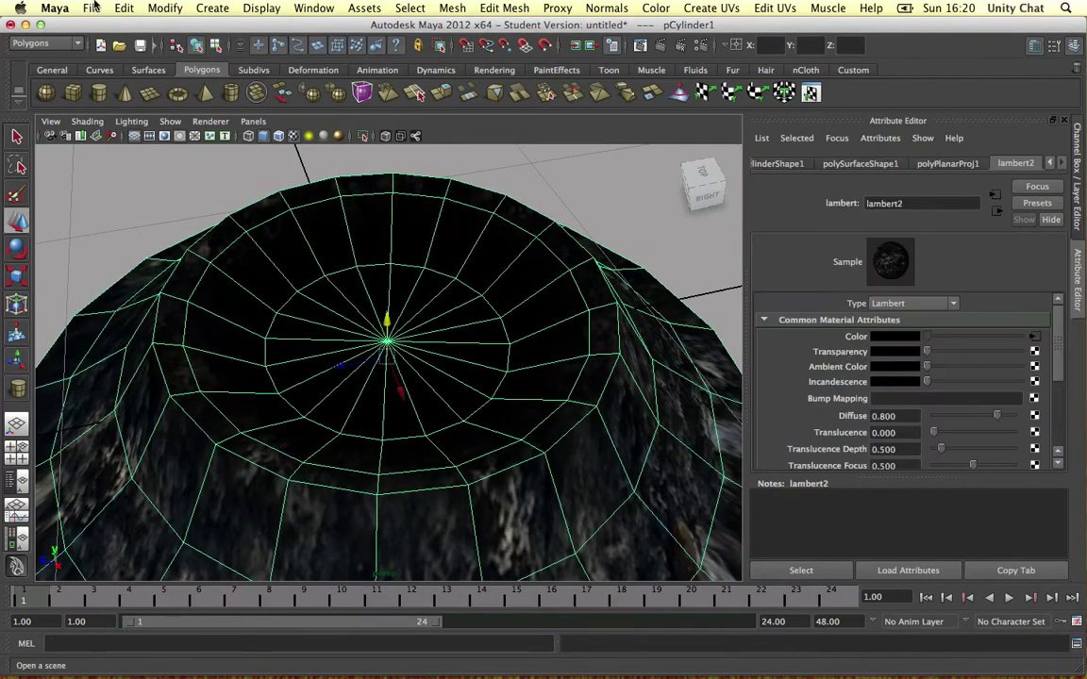
left_click(92, 8)
left_click(193, 184)
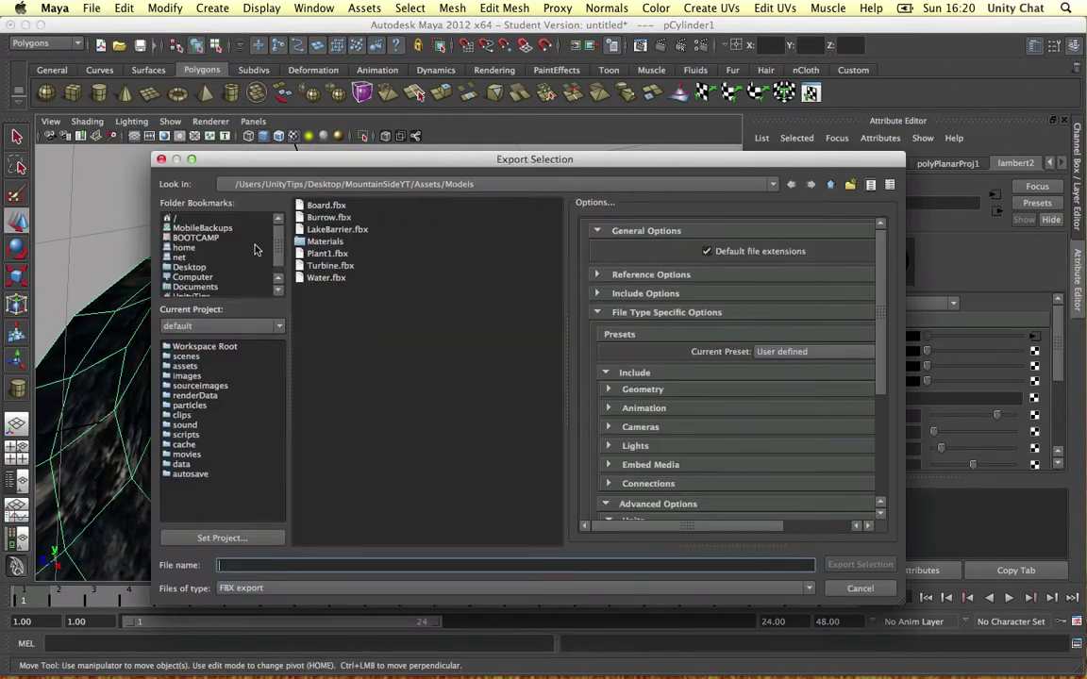
double_click(324, 222)
left_click(502, 387)
Switch to Unity, select the Burrow and move it slightly along the Z axis to seat it in the slope
key("ctrl+Left")
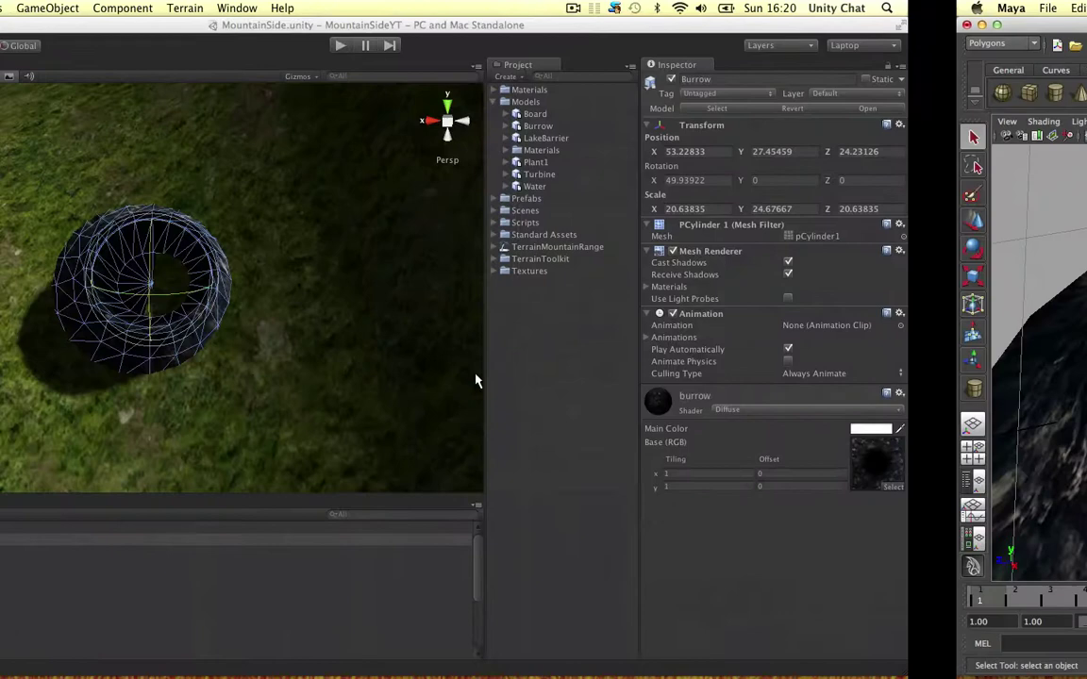
left_click_drag(252, 315, 450, 332, "alt")
left_click(457, 284)
left_click(373, 295)
key("w")
left_click(497, 327)
scroll(481, 322, "down", 2)
left_click(279, 259)
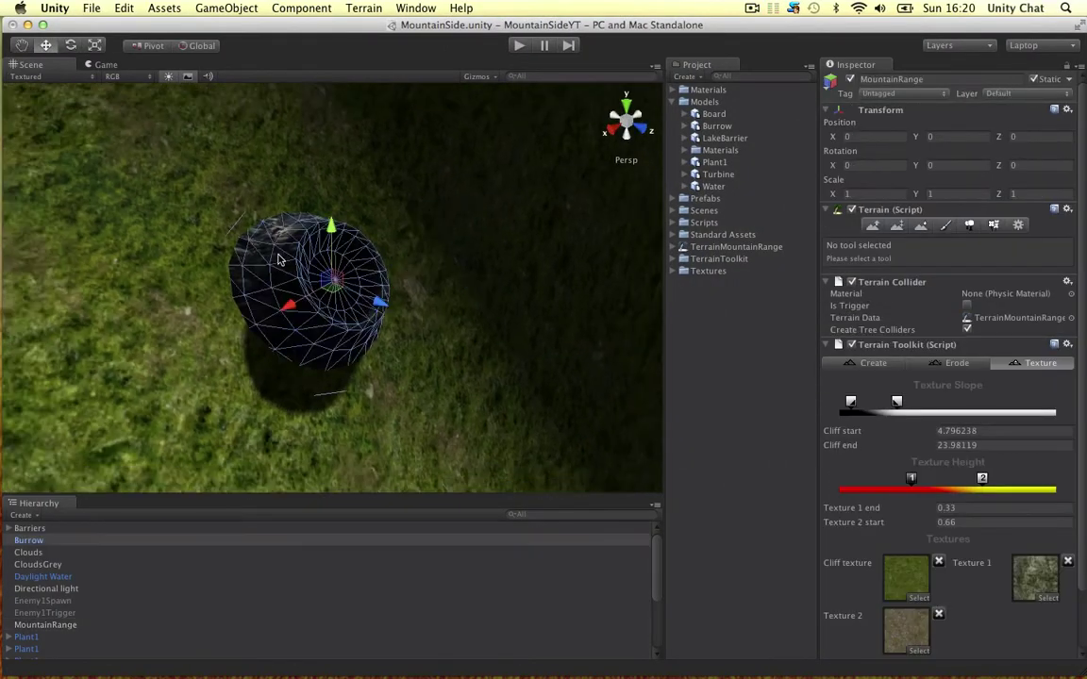
left_click(357, 291)
left_click(358, 292)
mouse_move(372, 302)
left_mouse_down()
mouse_move(347, 295)
mouse_move(359, 302)
left_mouse_up()
left_click(456, 289)
Rename the MountainRange terrain object to TerrainMountainRange
scroll(455, 289, "down", 5)
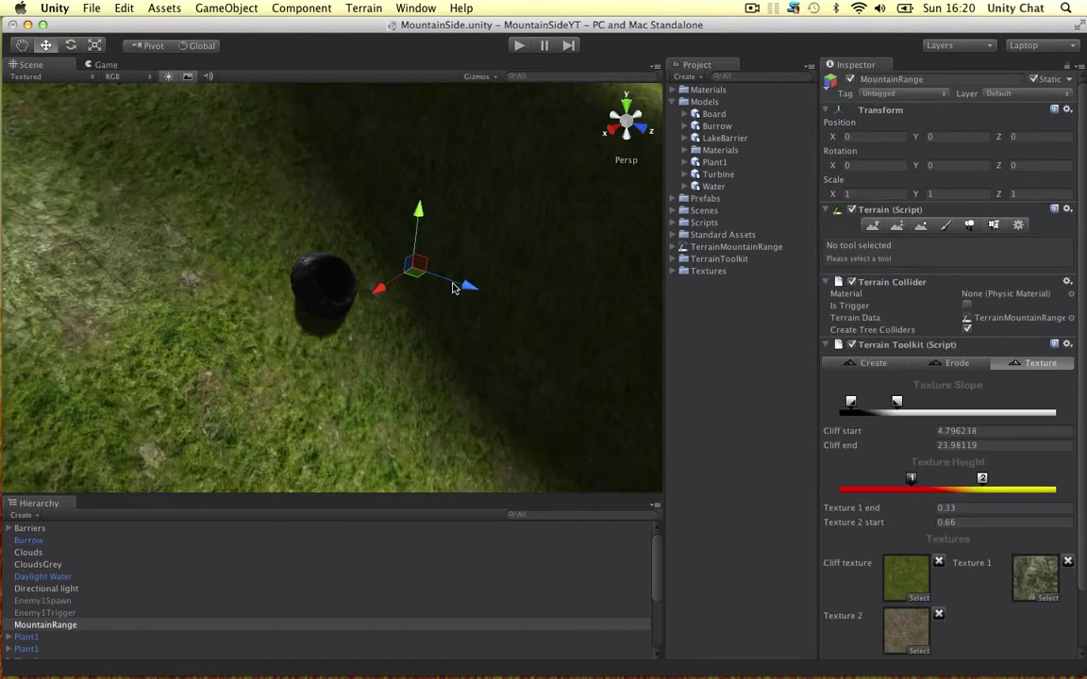
left_click_drag(453, 288, 308, 283, "alt")
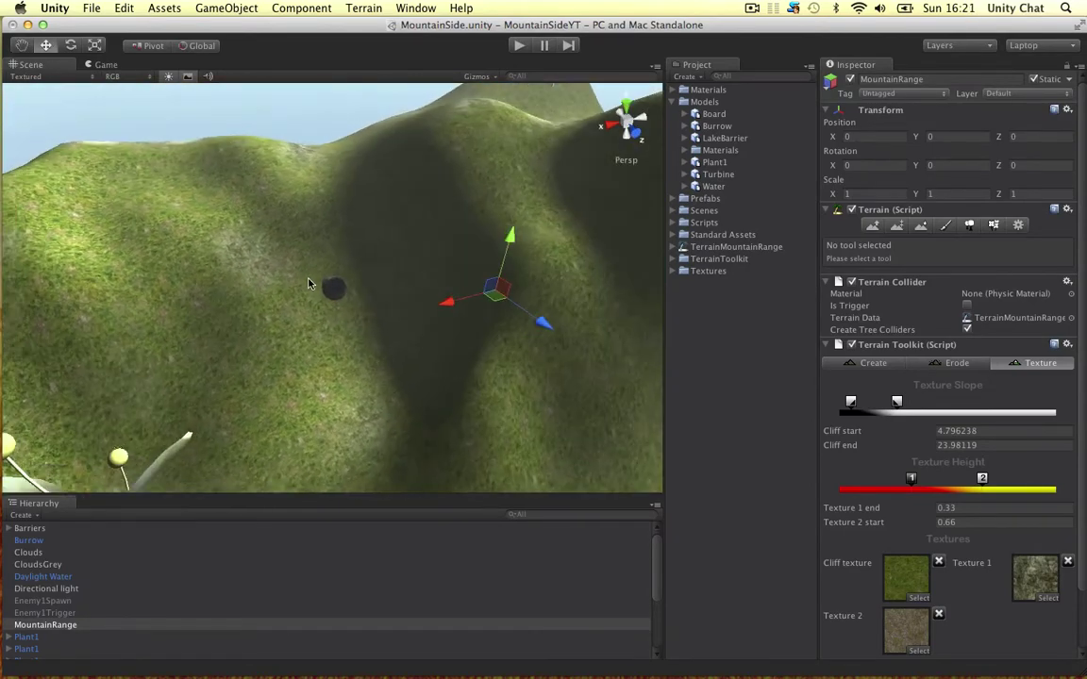
scroll(322, 289, "up", 10)
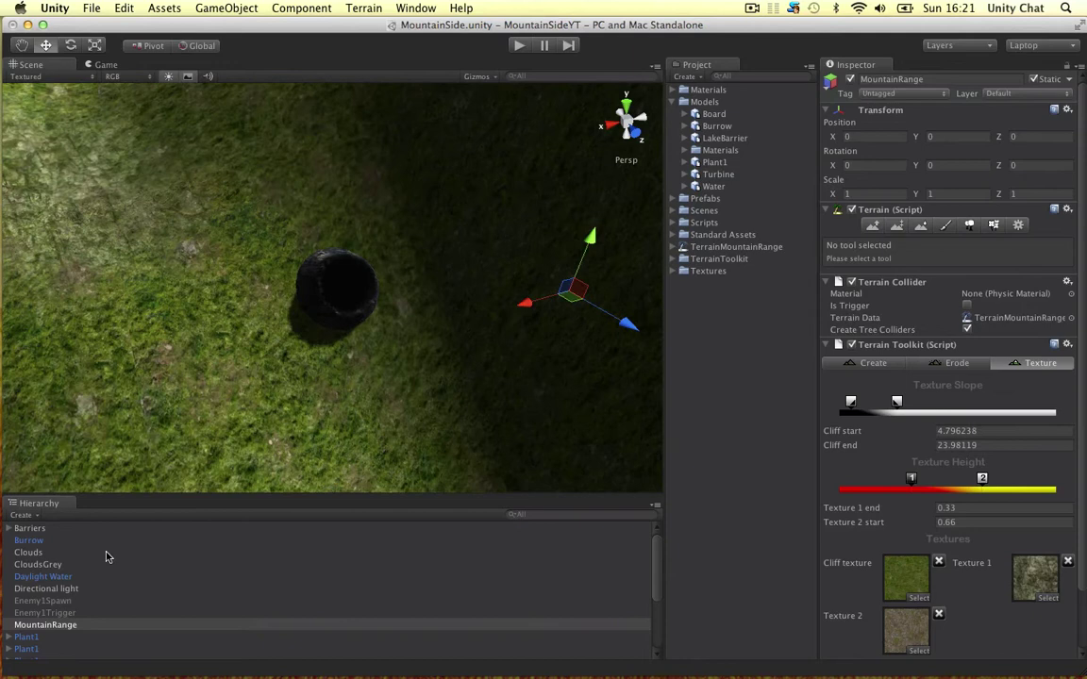
left_click(65, 627)
key("Return")
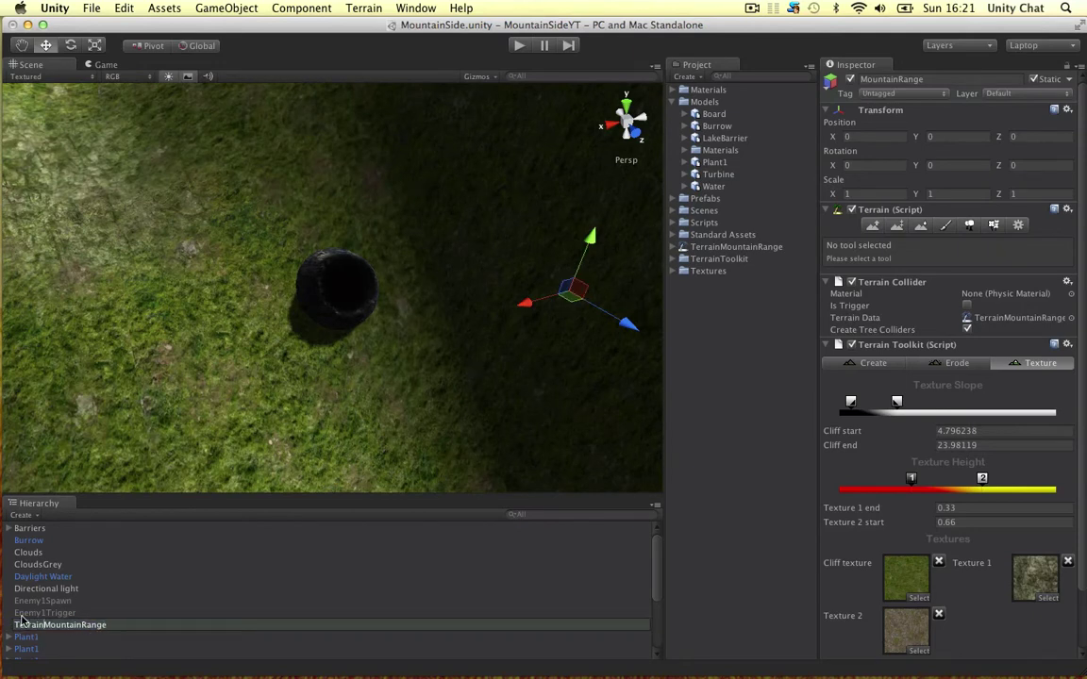
key("Return")
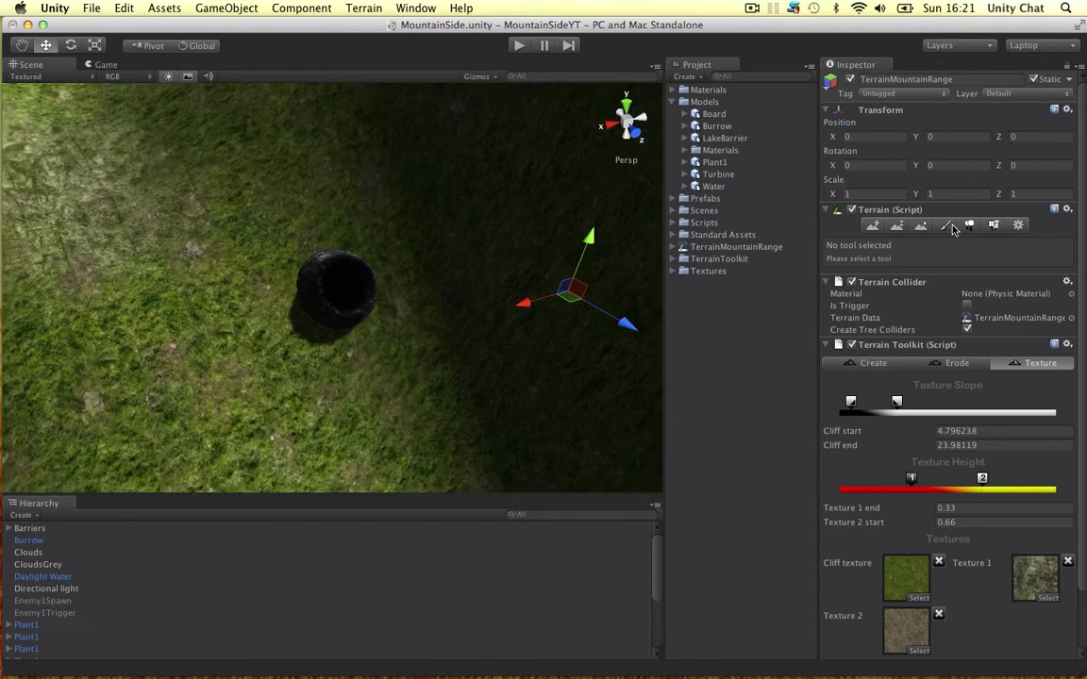
Add the soil texture to the terrain's paintable textures
left_click(945, 225)
left_click(1027, 427)
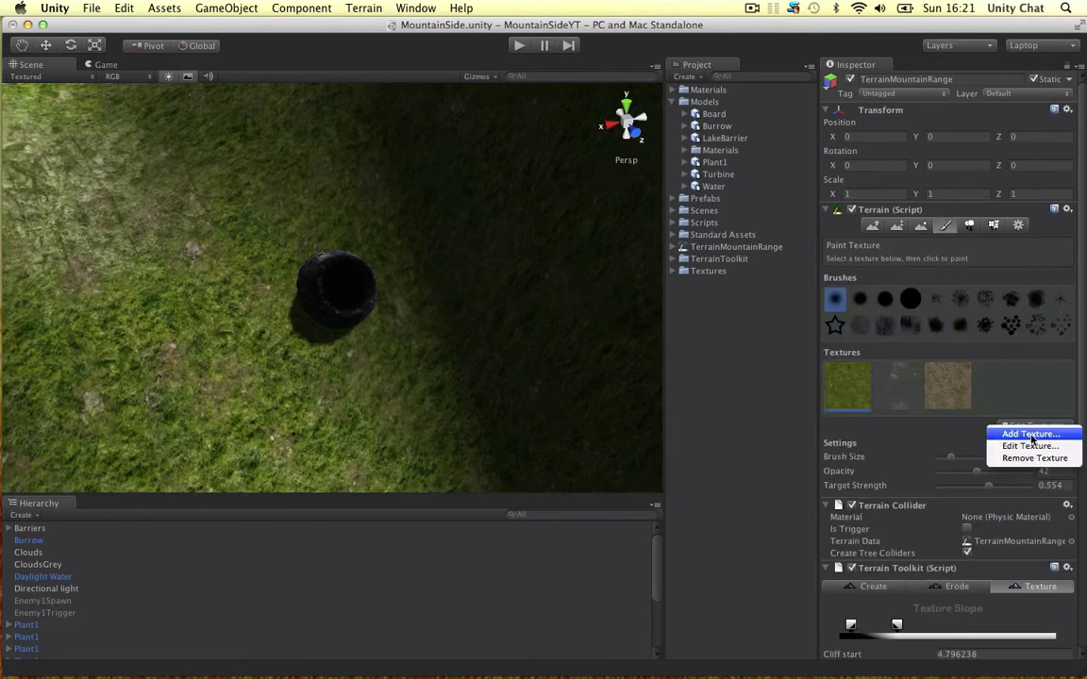
left_click(1021, 434)
left_click(607, 192)
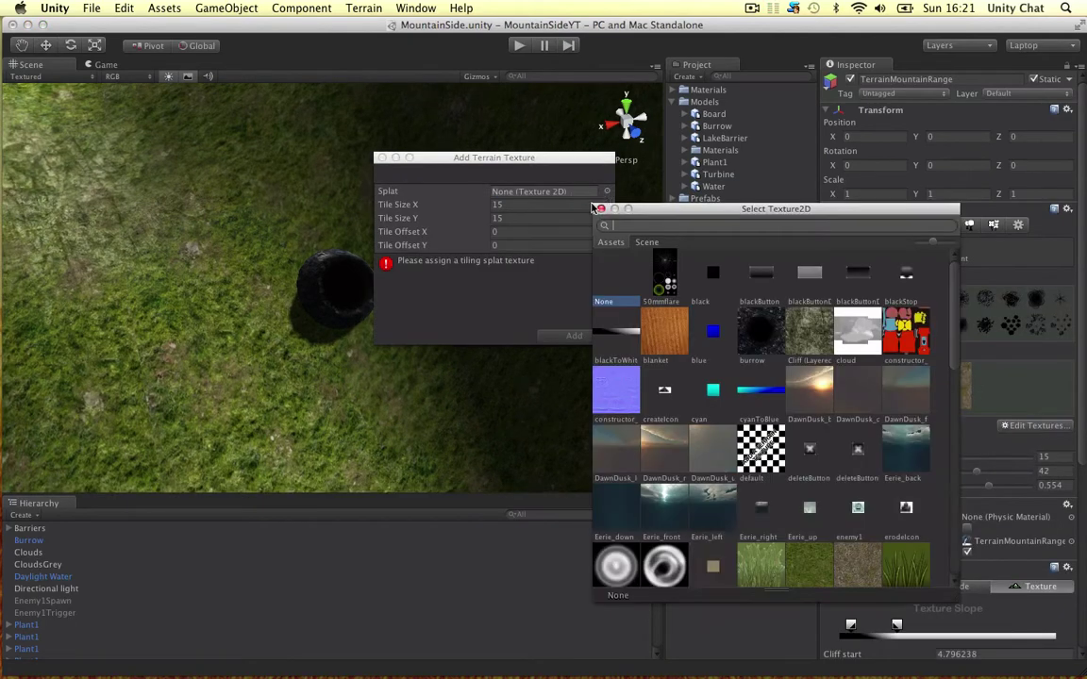
type("soil")
double_click(679, 256)
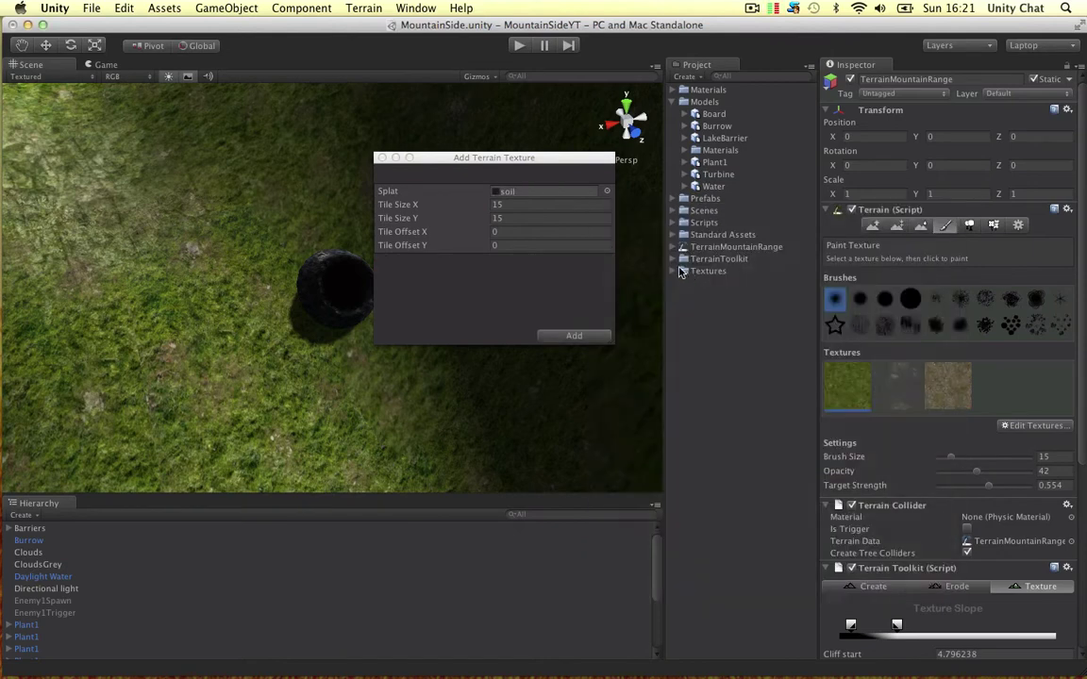
left_click(573, 336)
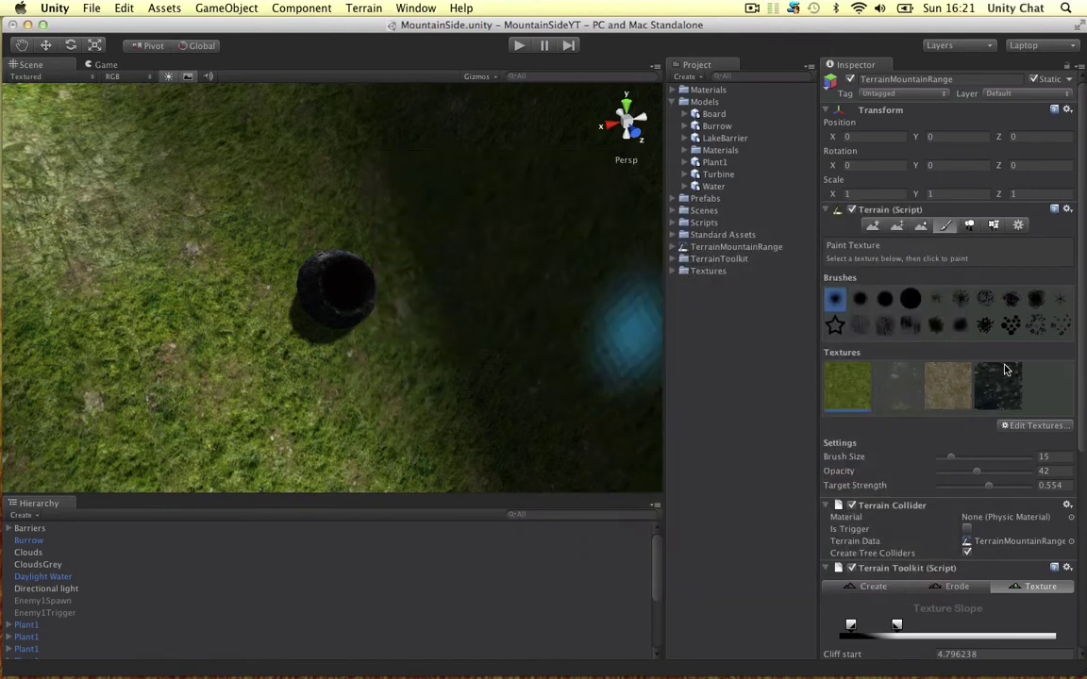
Paint the soil texture on the terrain around the Burrow, raising the brush opacity to 81 and target strength to 0.975
mouse_move(304, 263)
left_mouse_down()
mouse_move(360, 315)
mouse_move(348, 243)
mouse_move(297, 323)
mouse_move(374, 370)
left_mouse_up()
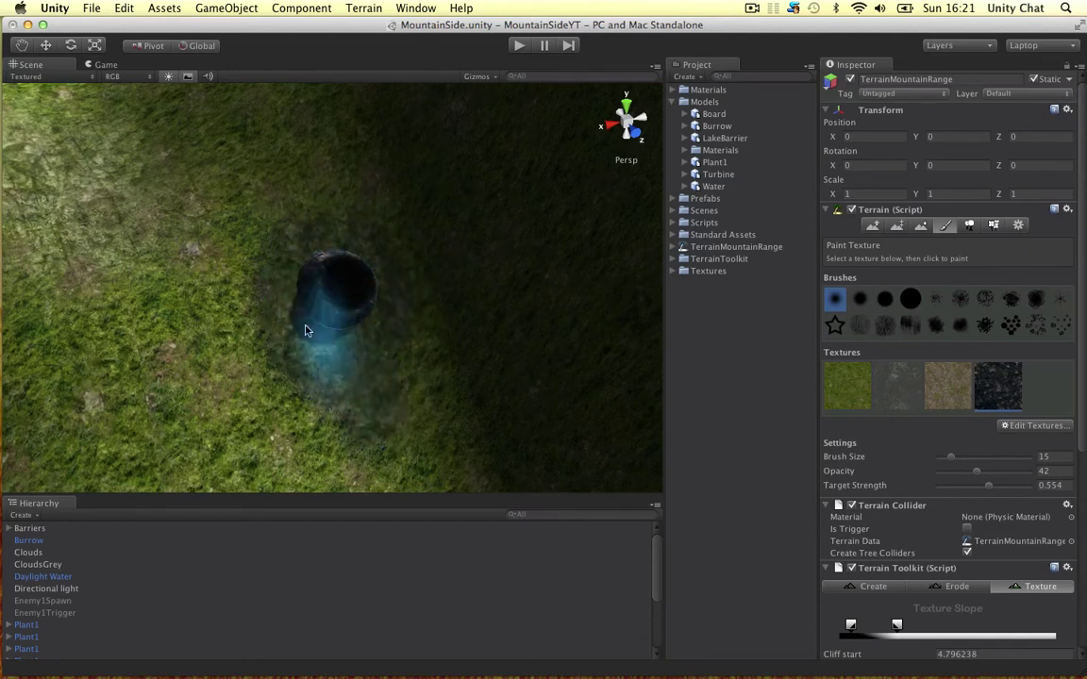
left_click(1029, 486)
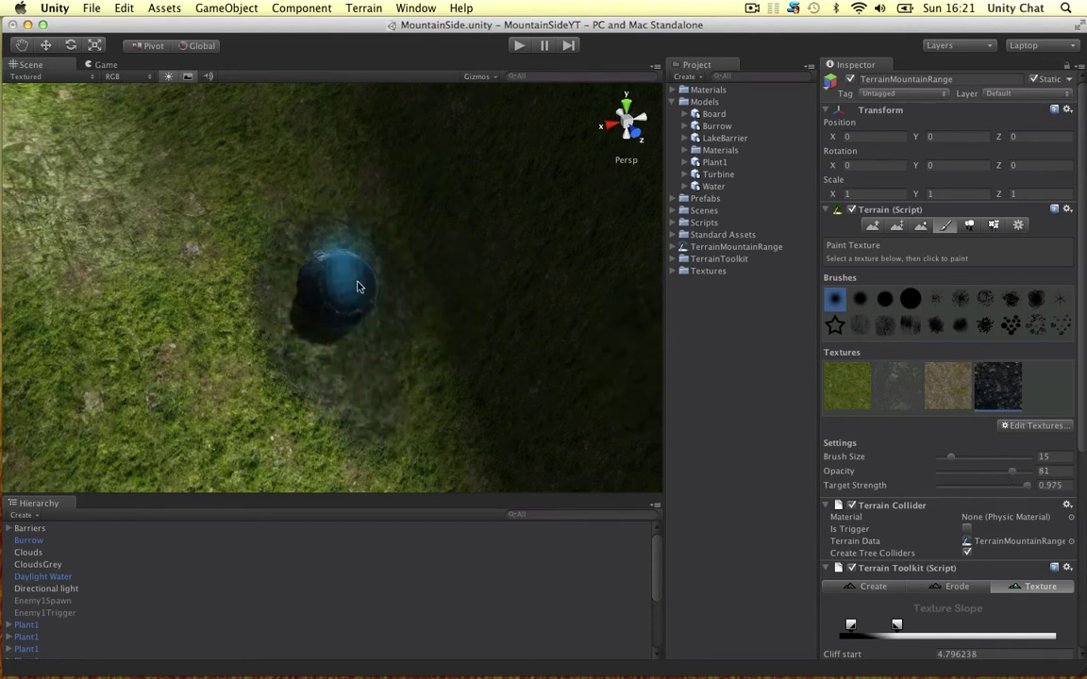
mouse_move(357, 284)
left_mouse_down()
mouse_move(304, 298)
mouse_move(318, 250)
mouse_move(429, 323)
mouse_move(429, 349)
left_mouse_up()
scroll(429, 330, "down", 4)
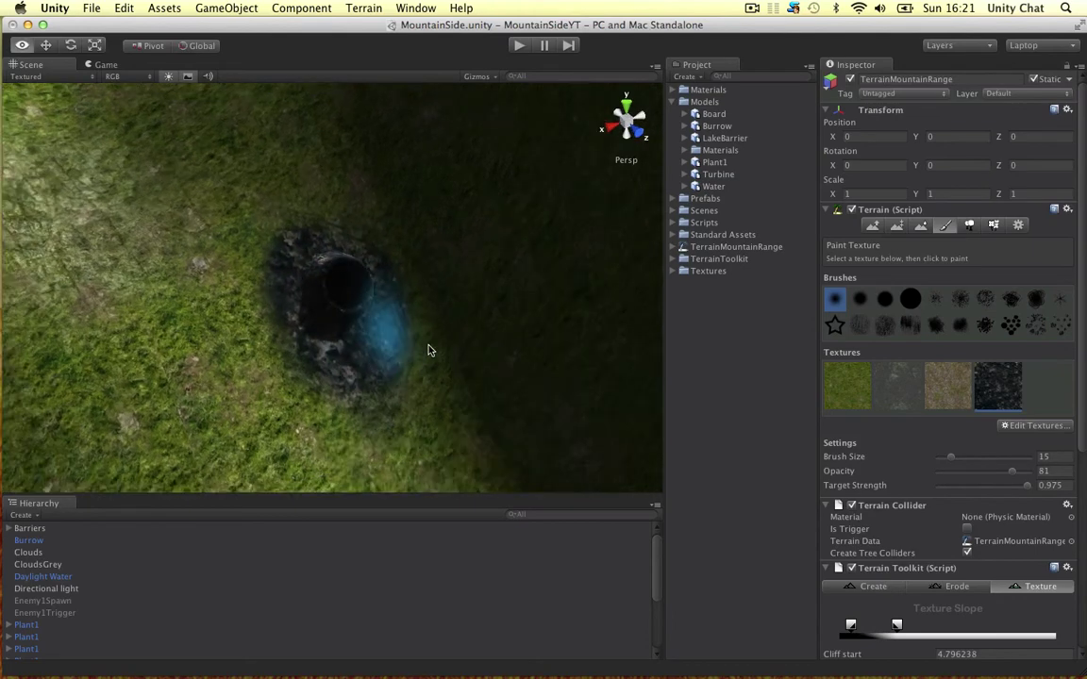
Paint the brown ground texture over the edges of the soil patch around the Burrow with a target strength of 0.43
left_click(940, 385)
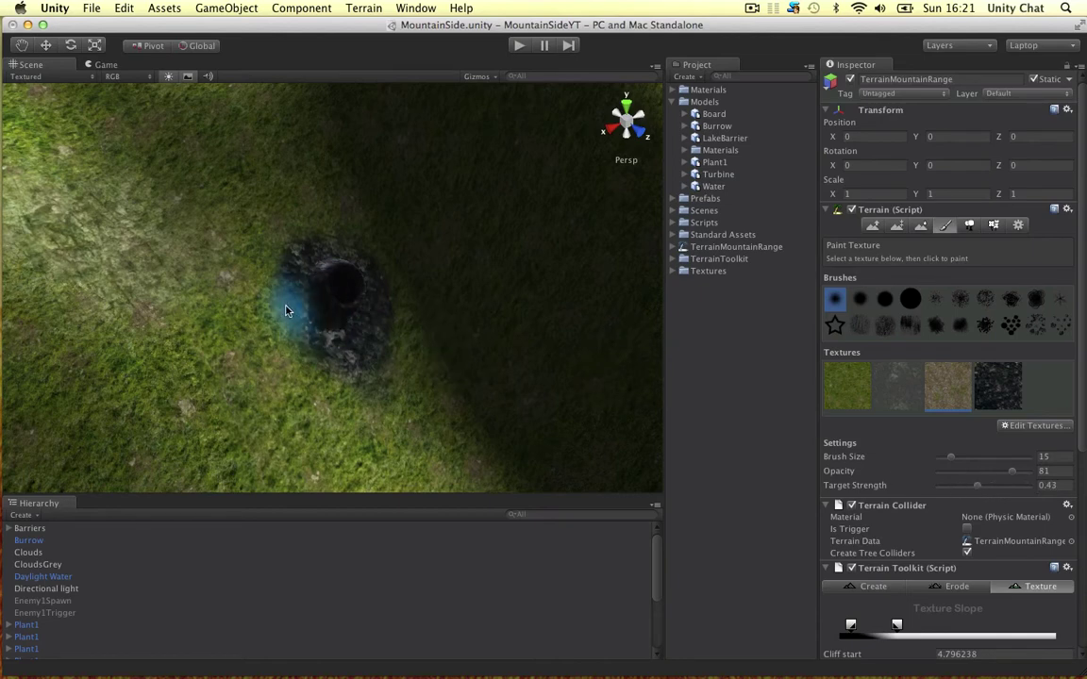
mouse_move(298, 263)
left_mouse_down()
mouse_move(402, 285)
mouse_move(383, 360)
mouse_move(302, 343)
left_mouse_up()
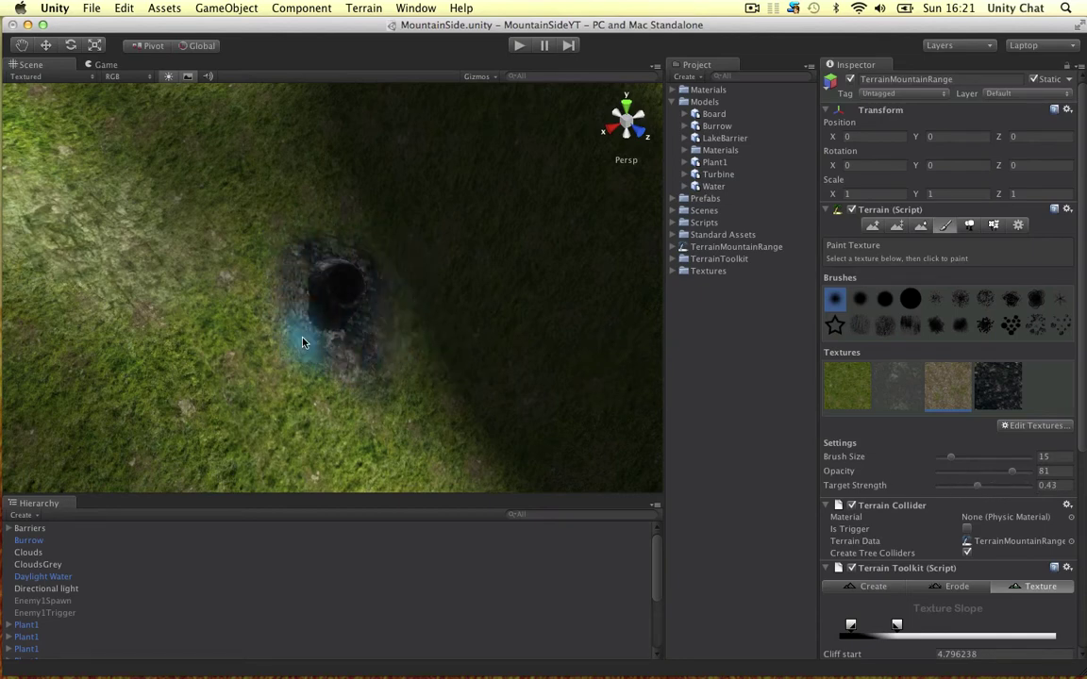
scroll(505, 341, "down", 1)
middle_click_drag(505, 341, 440, 246)
scroll(420, 261, "down", 4)
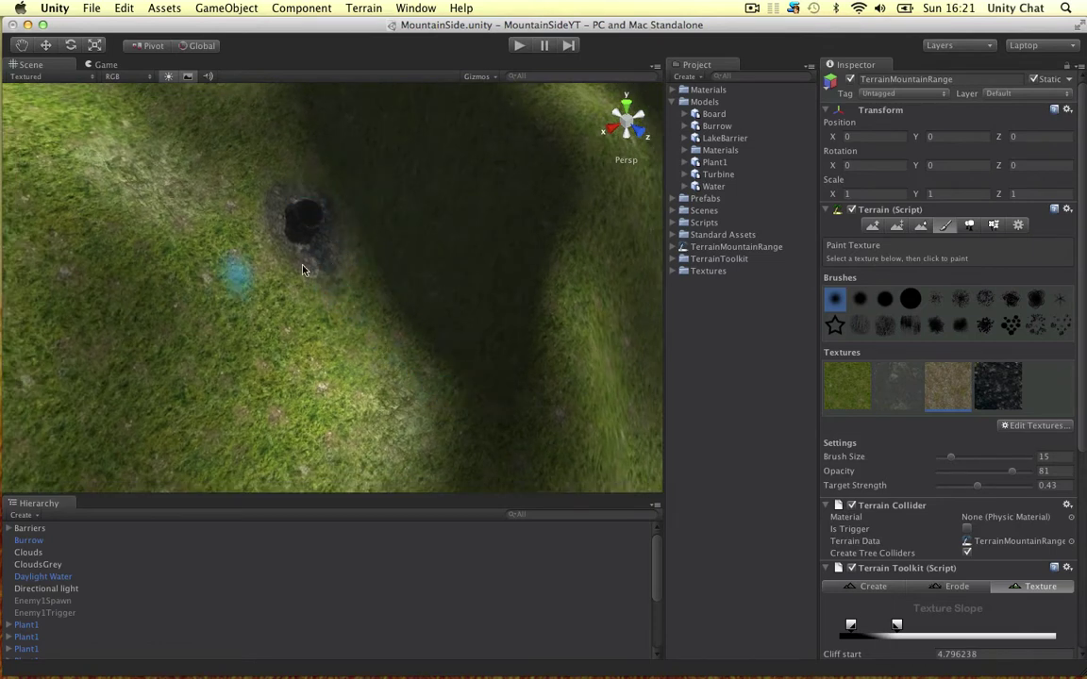
Paint the grey rock texture down the slope below the Burrow, and the brown texture with brush size 30, opacity 61 and target strength 0.595
left_click(887, 386)
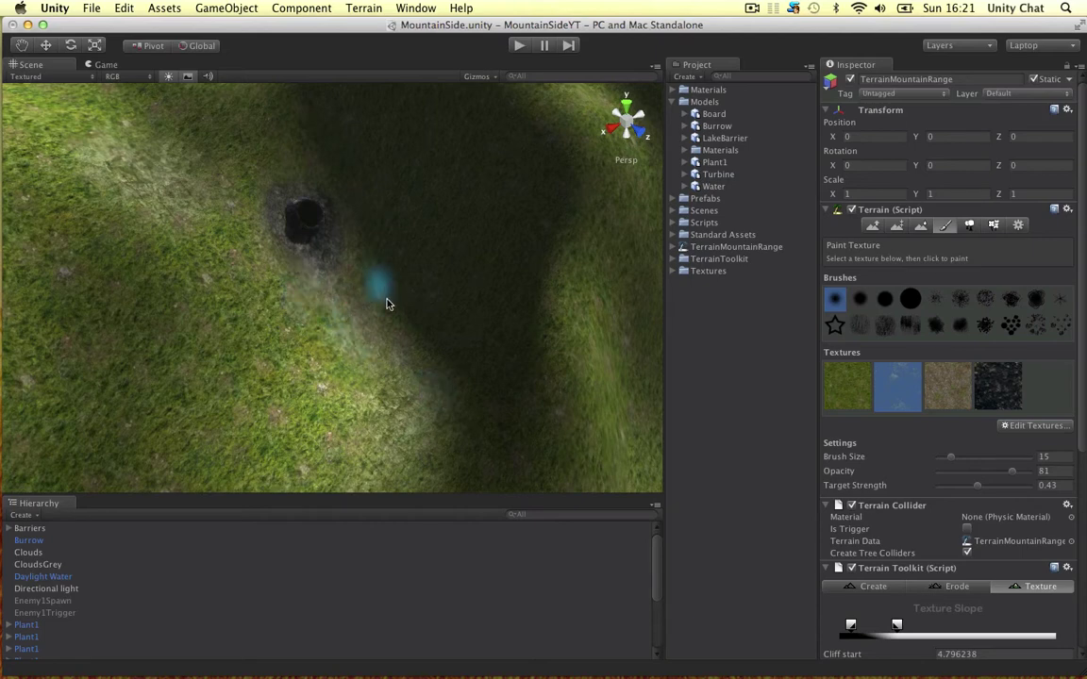
left_click_drag(429, 362, 521, 426, "alt")
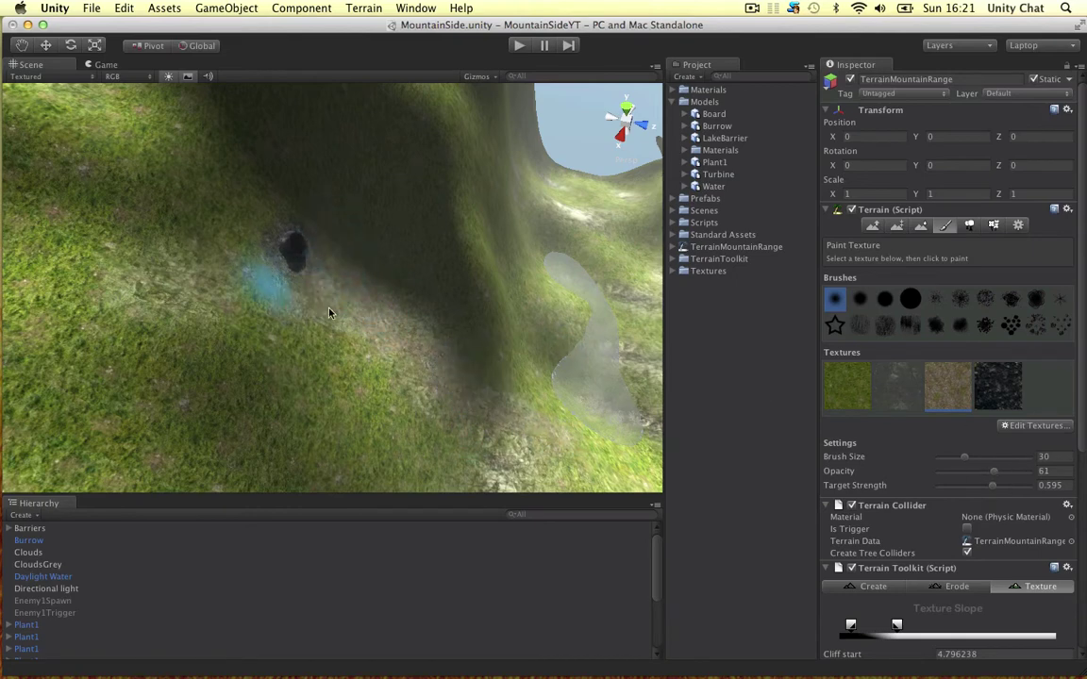
scroll(439, 328, "down", 3)
middle_click_drag(391, 308, 269, 232)
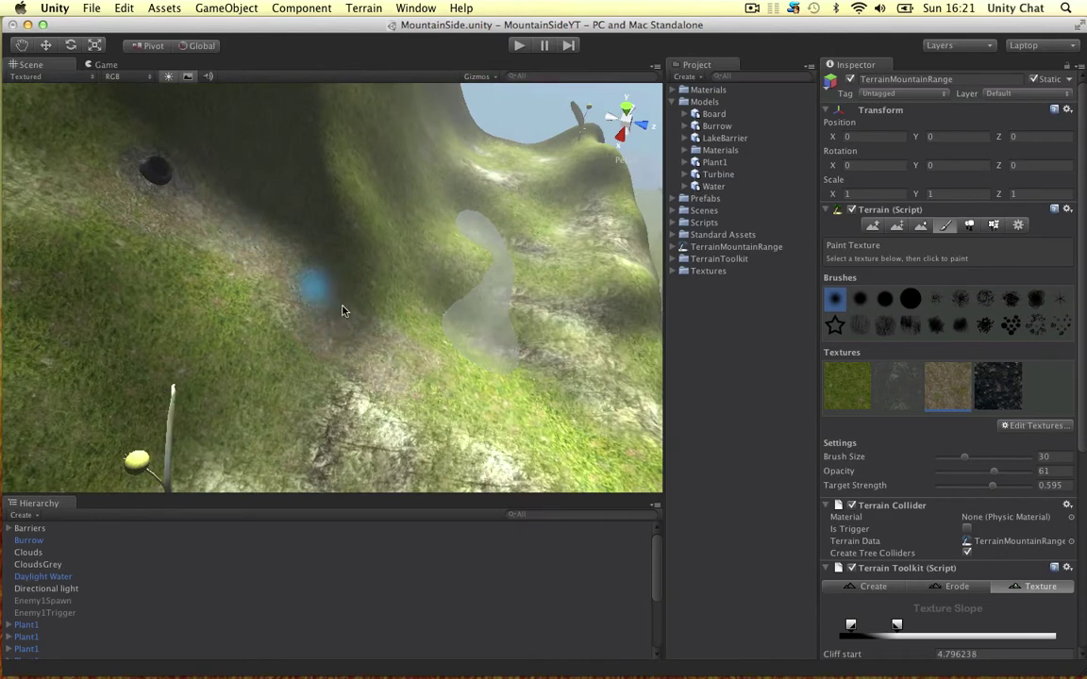
Try painting soil around the Burrow's rim with brush size 12, opacity 85 and target strength 0.926, and undo the strokes
left_click_drag(422, 329, 645, 314, "alt")
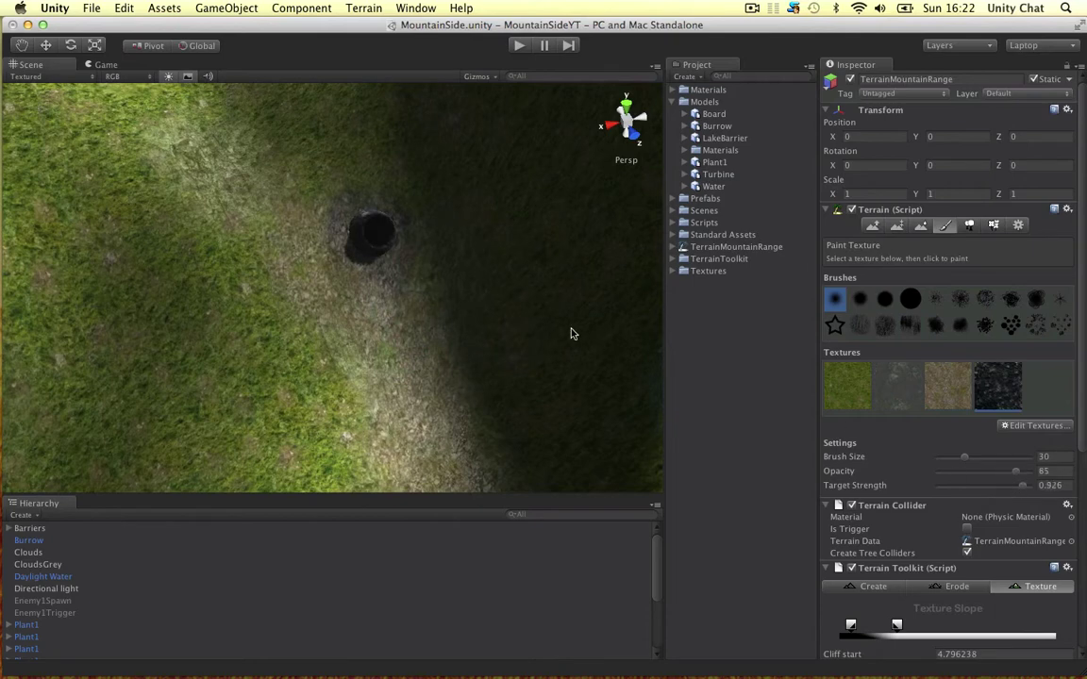
scroll(440, 270, "up", 3)
middle_click_drag(444, 272, 468, 330)
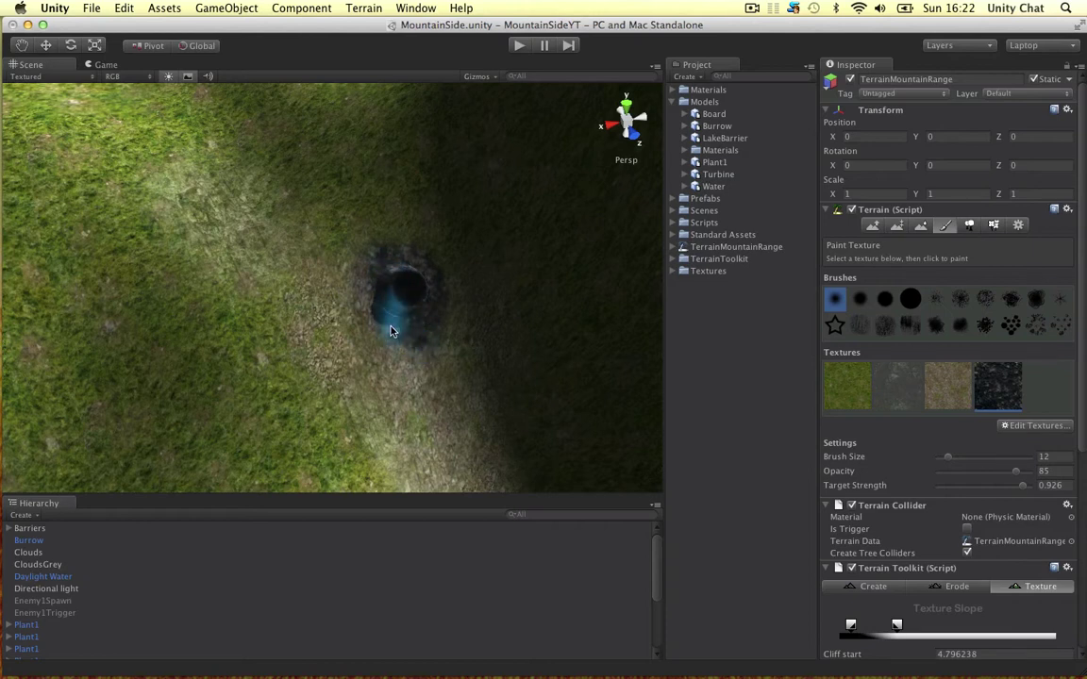
key("super+z")
key("super+z")
key("super+z")
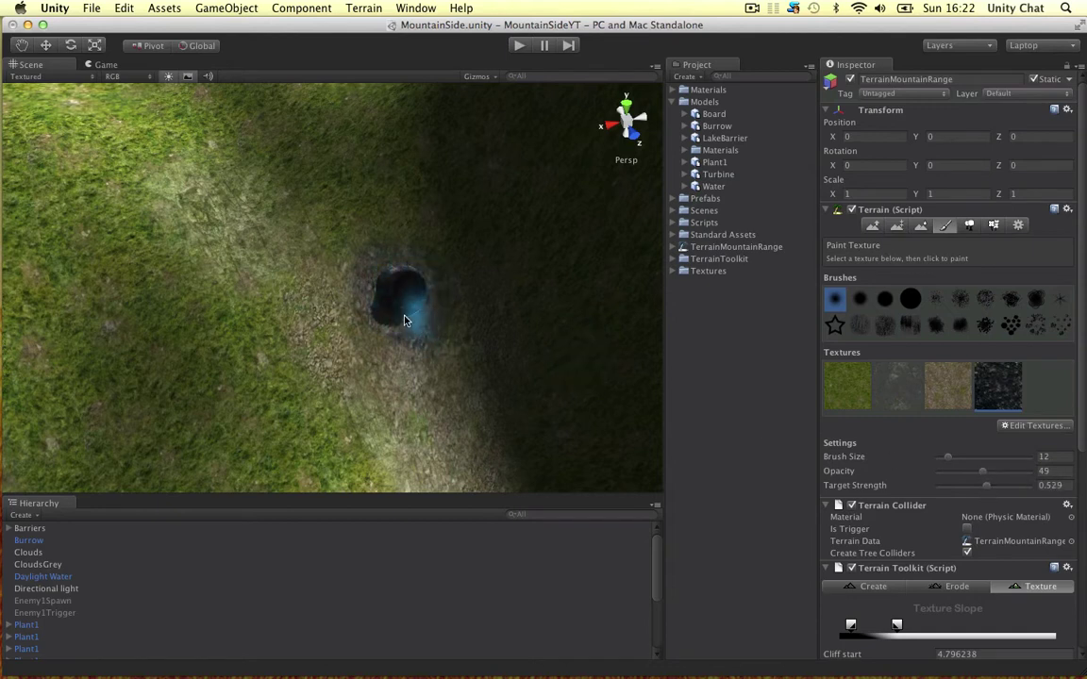
Paint the soil texture lightly below the Burrow, lowering the brush opacity to 36 and the target strength to 0.388
left_click(996, 472)
left_click_drag(407, 349, 407, 327)
left_click_drag(984, 486, 973, 485)
left_click(970, 472)
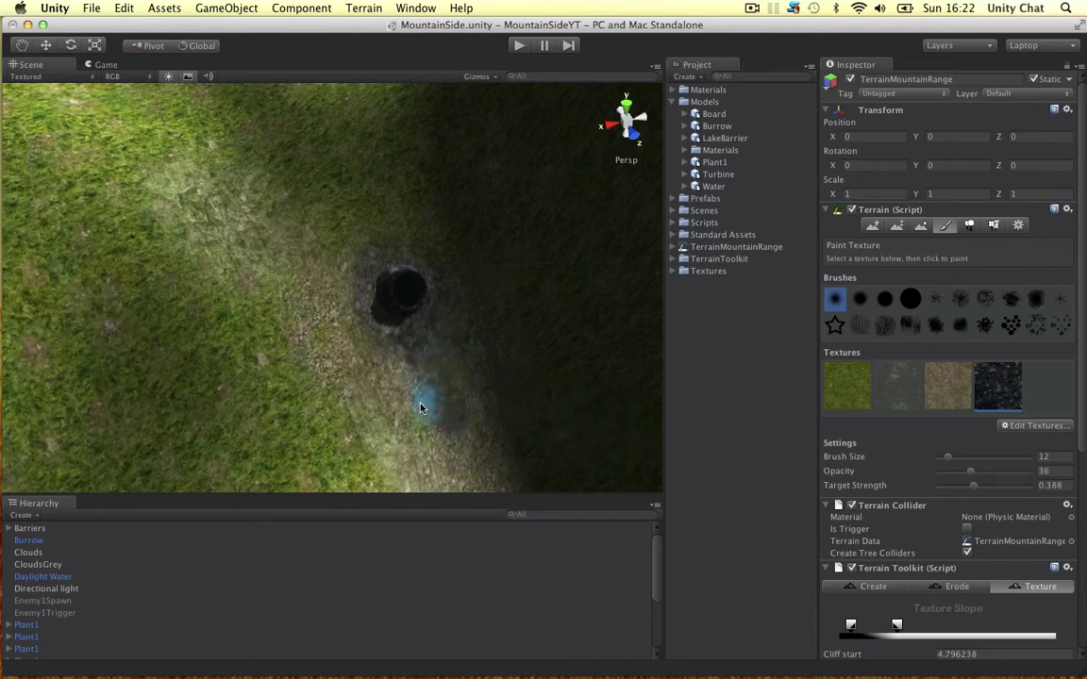
scroll(497, 445, "down", 2)
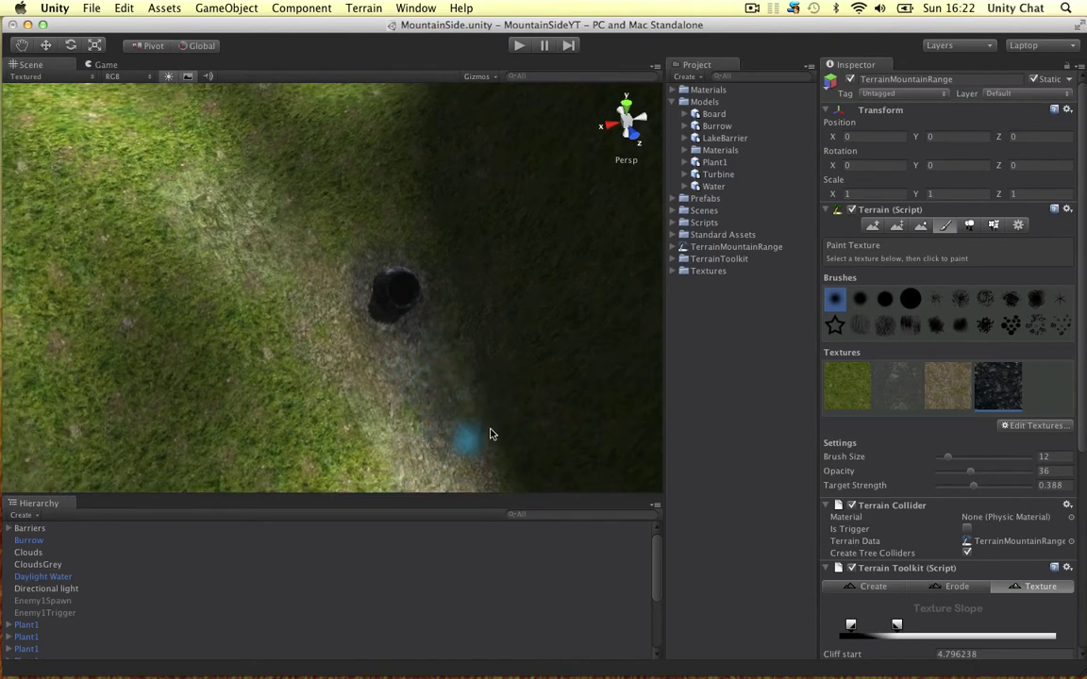
Select the Burrow and move it along the Z axis to about 23.83
scroll(324, 358, "down", 3)
left_click(345, 277)
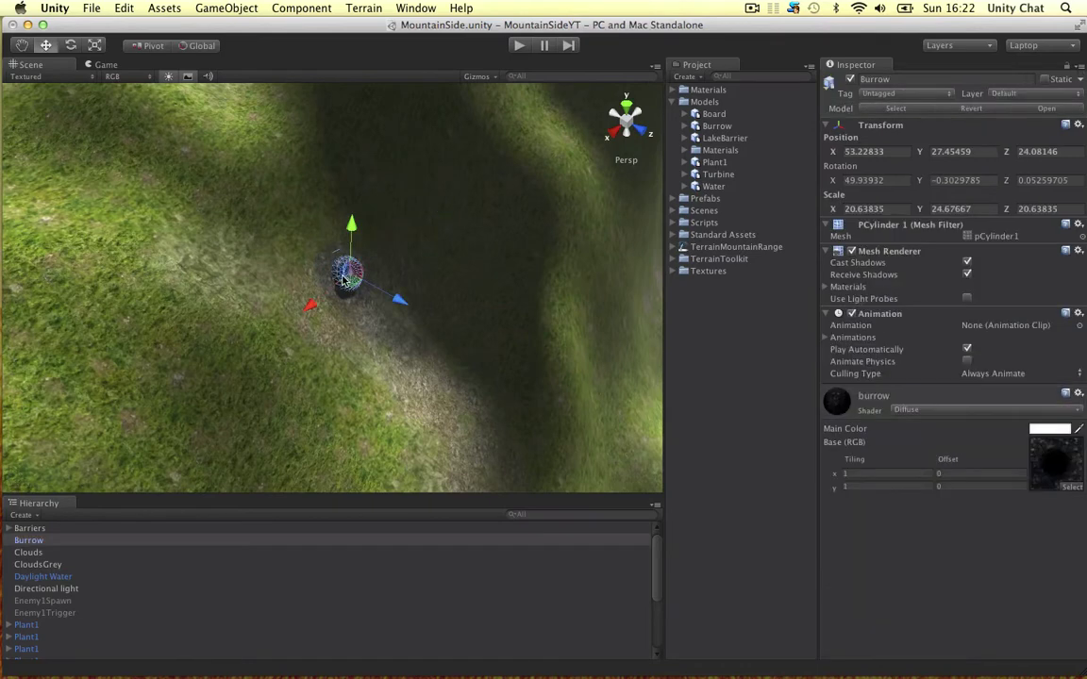
key("f")
left_click_drag(381, 308, 371, 319)
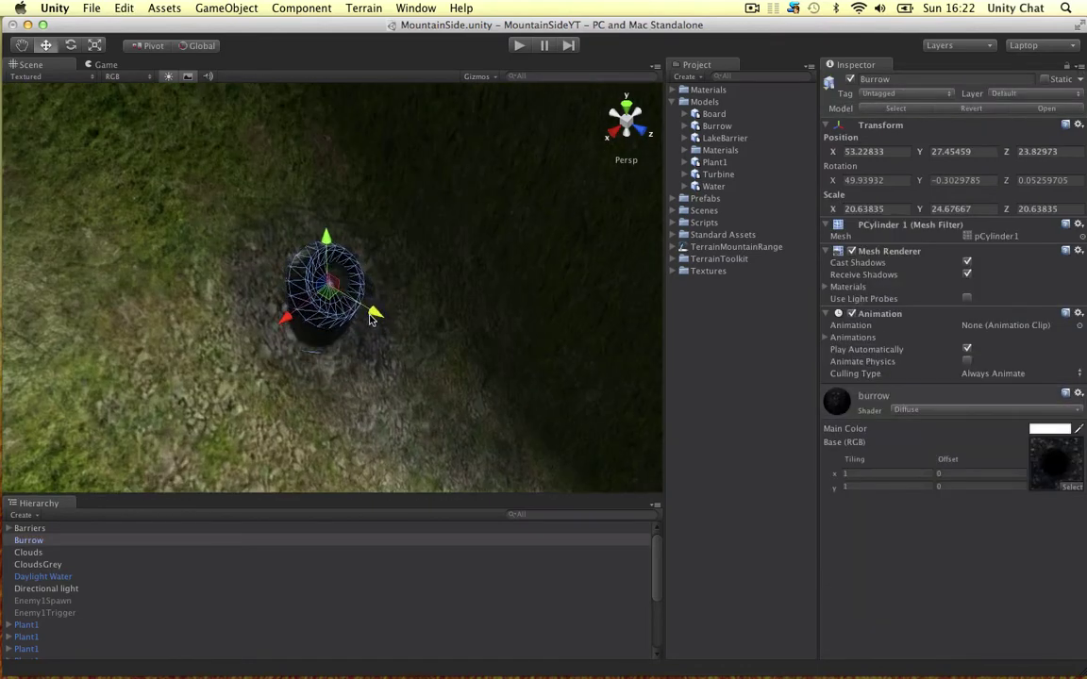
Scale the Burrow up to about 28.26, 28.20, 28.26 and turn it to about 7.07 degrees on Y
key("r")
left_click_drag(326, 283, 354, 319)
key("e")
key("w")
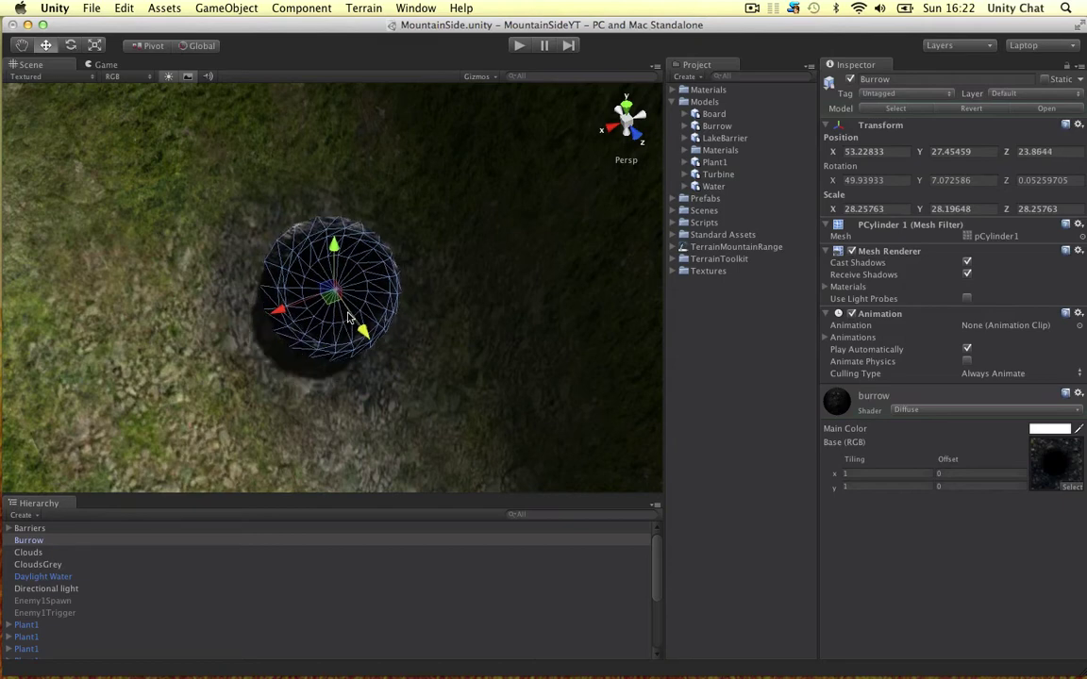
Rotate the Burrow to about 8.24 degrees on Y and move it along Z to about 23.93
left_click(242, 259)
left_click_drag(242, 260, 290, 310, "alt")
left_click(379, 340)
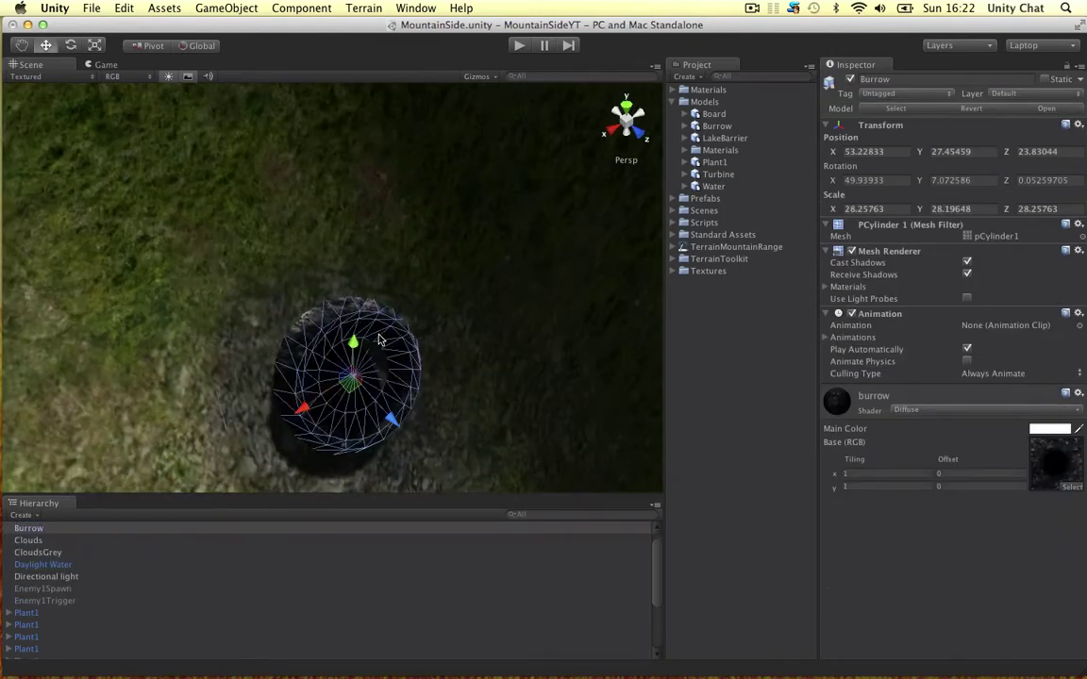
key("e")
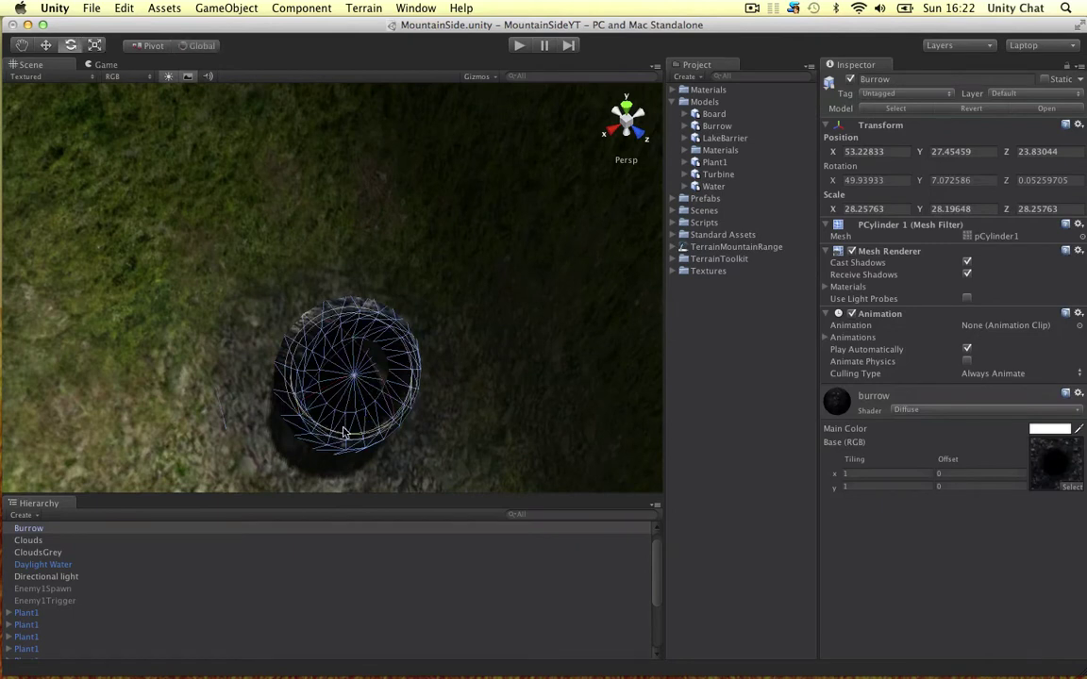
left_click_drag(344, 432, 384, 415)
key("w")
left_click(230, 322)
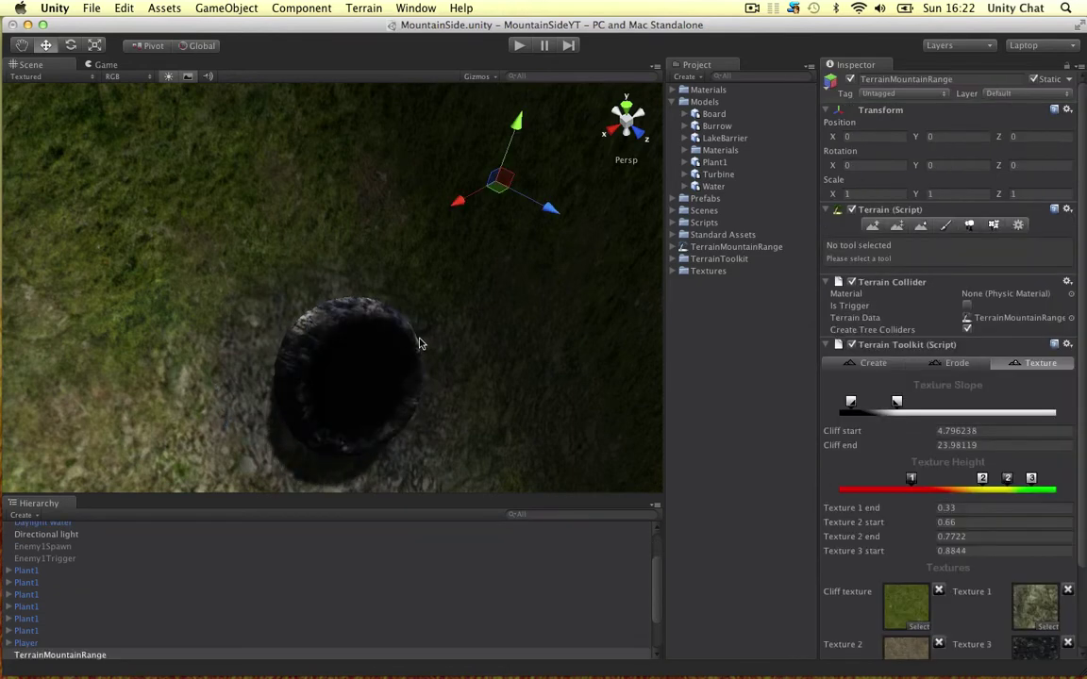
left_click(346, 303)
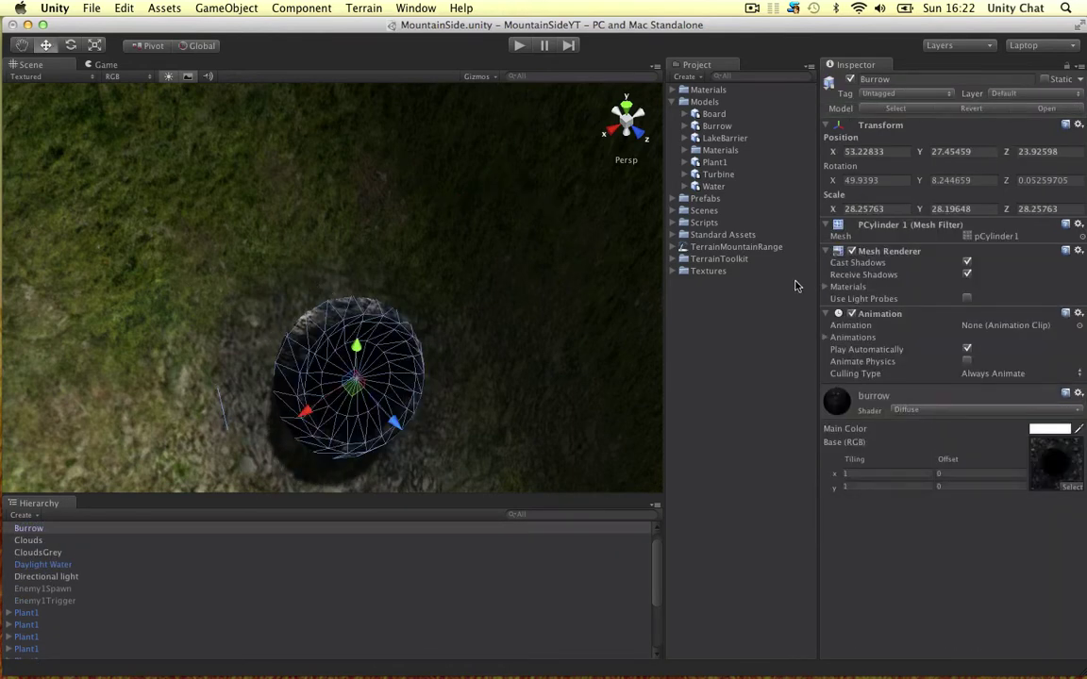
Paint the grey rock texture on the terrain above the Burrow with brush size 11, raising opacity to 69 and target strength to 0.711
left_click(425, 245)
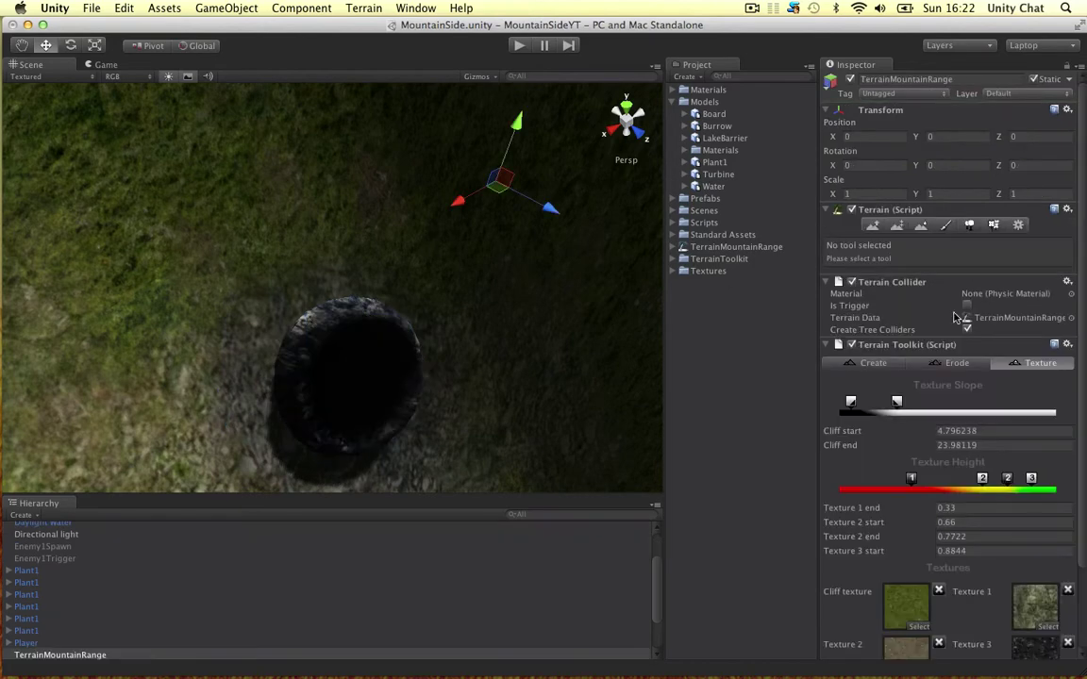
left_click(945, 224)
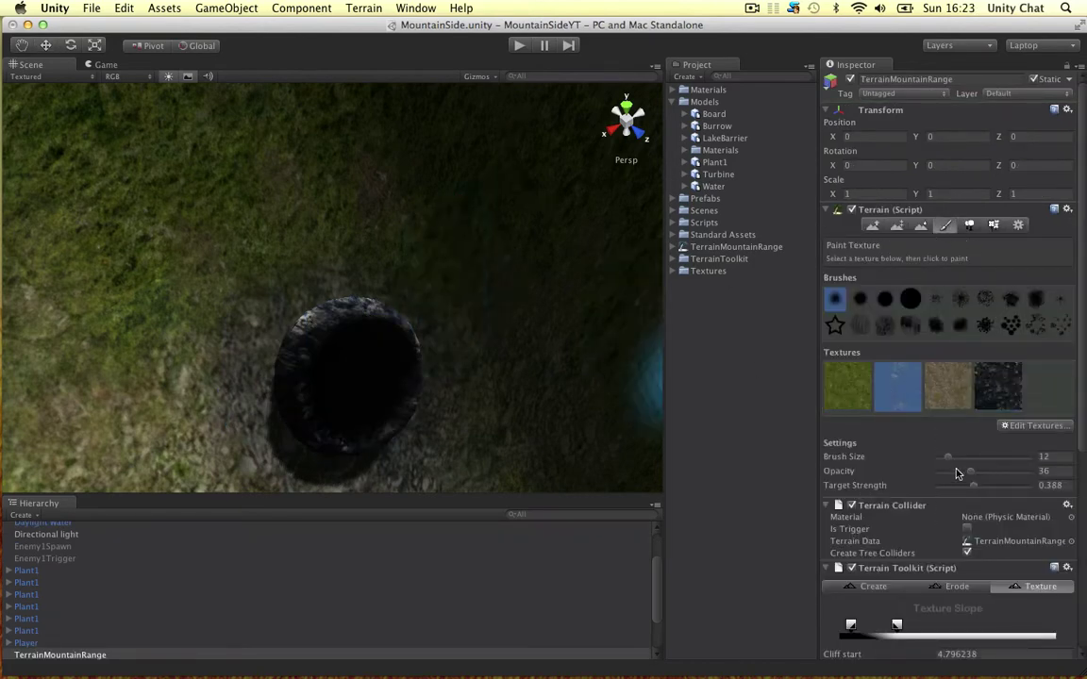
left_click_drag(947, 461, 947, 460)
mouse_move(421, 321)
left_mouse_down()
mouse_move(399, 306)
mouse_move(317, 303)
mouse_move(279, 314)
left_mouse_up()
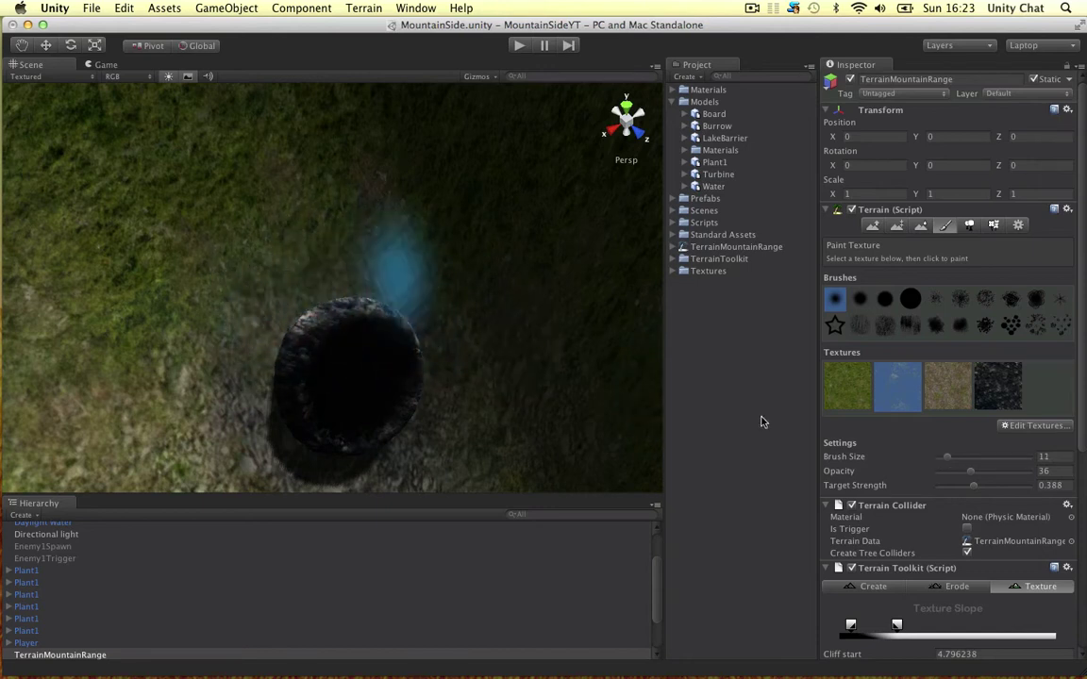
left_click_drag(973, 485, 1004, 487)
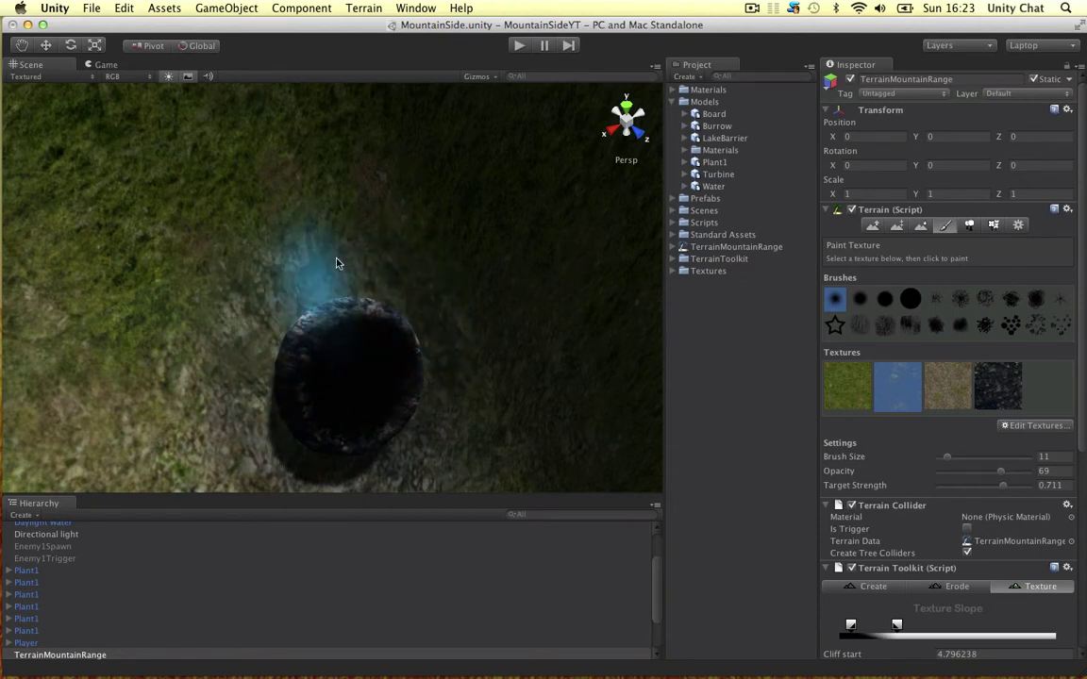
Paint the brown ground texture on the terrain above the Burrow, and dab the soil texture around its rim
left_click(964, 384)
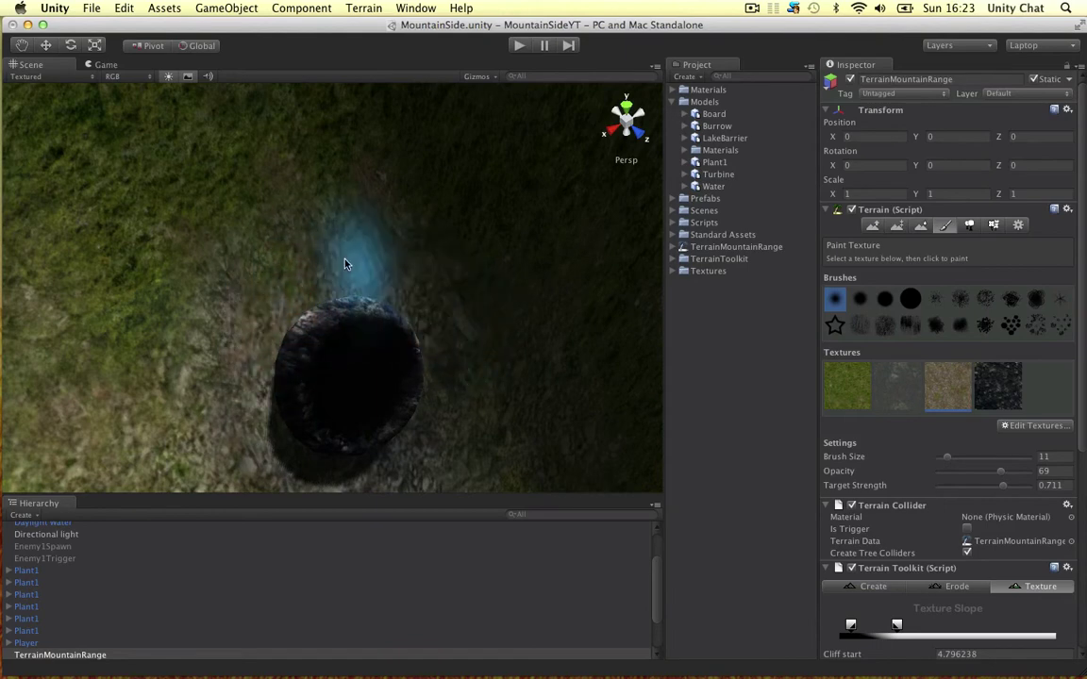
mouse_move(467, 400)
left_mouse_down("alt")
mouse_move(415, 365)
mouse_move(473, 349)
left_mouse_up("alt")
scroll(474, 351, "up", 3)
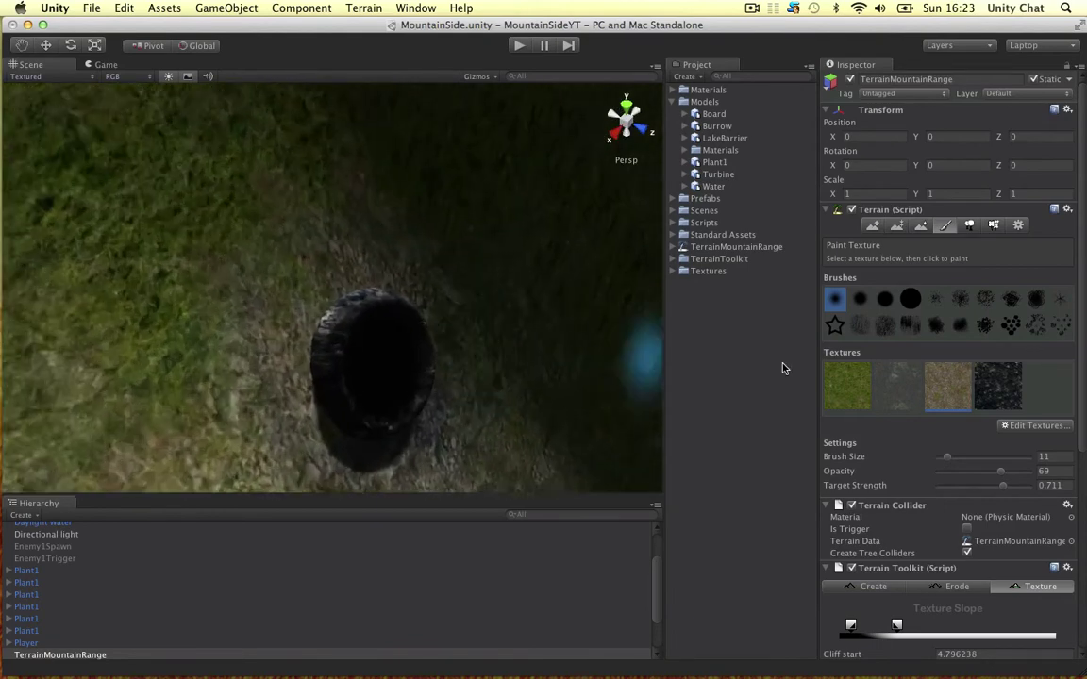
left_click(991, 379)
mouse_move(364, 312)
left_mouse_down()
mouse_move(347, 298)
mouse_move(421, 297)
mouse_move(359, 315)
left_mouse_up()
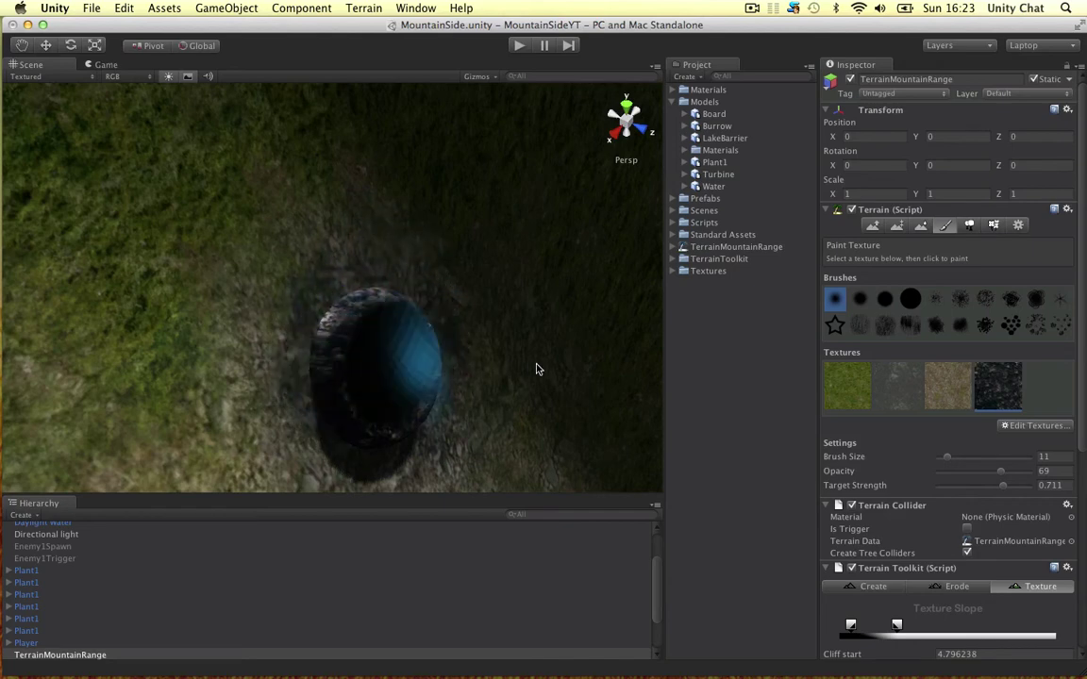
Examine from a distance and several angles how the Burrow and its painted surroundings blend into the mountainside
mouse_move(529, 368)
left_mouse_down("alt")
mouse_move(495, 356)
mouse_move(447, 269)
left_mouse_up("alt")
scroll(468, 290, "down", 10)
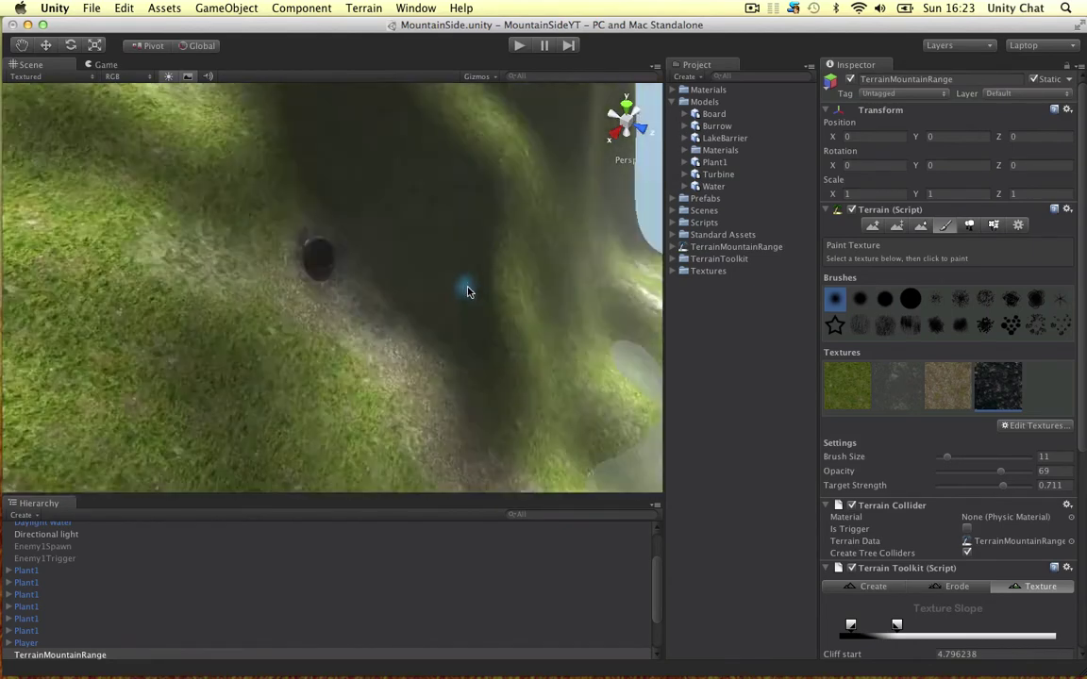
left_click_drag(393, 367, 441, 365, "alt")
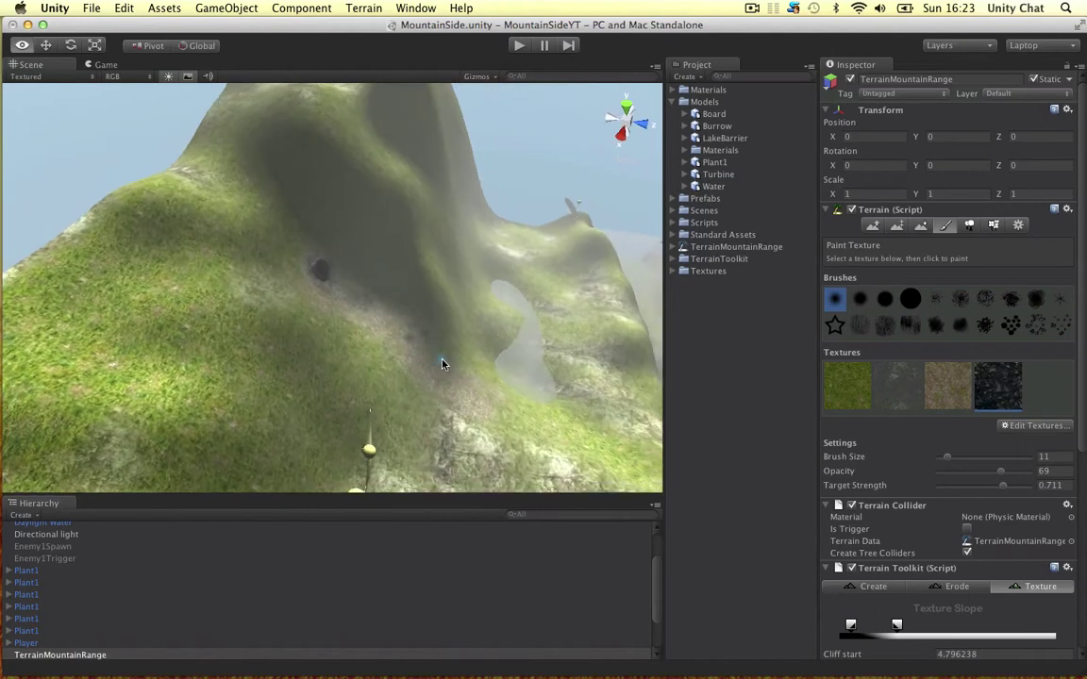
left_click_drag(526, 371, 386, 295, "alt")
key("w")
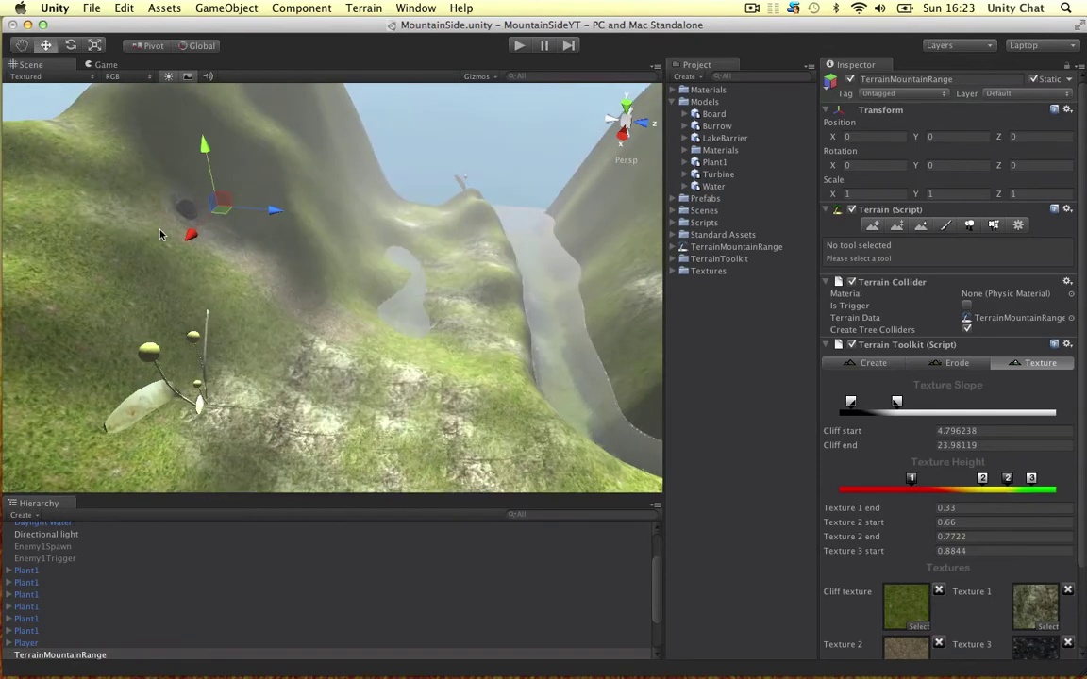
left_click(418, 266)
scroll(421, 224, "down", 5)
left_click(480, 252)
left_click_drag(480, 253, 406, 81, "alt")
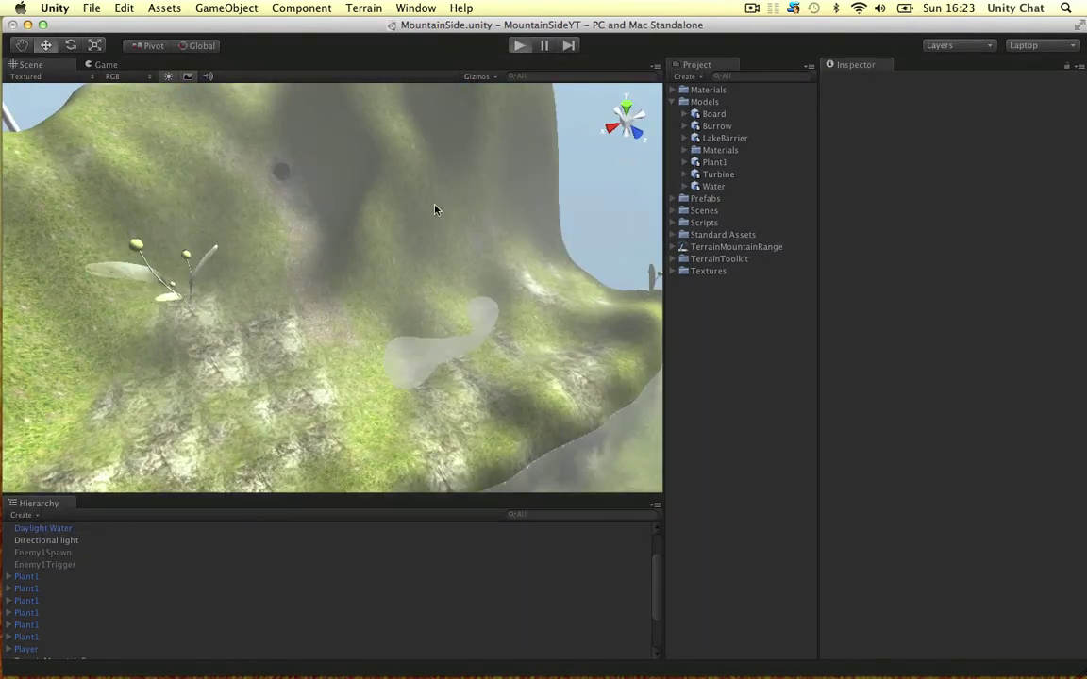
Play-test the scene, walk the player across the mountain terrain and stop the game
key("super+p")
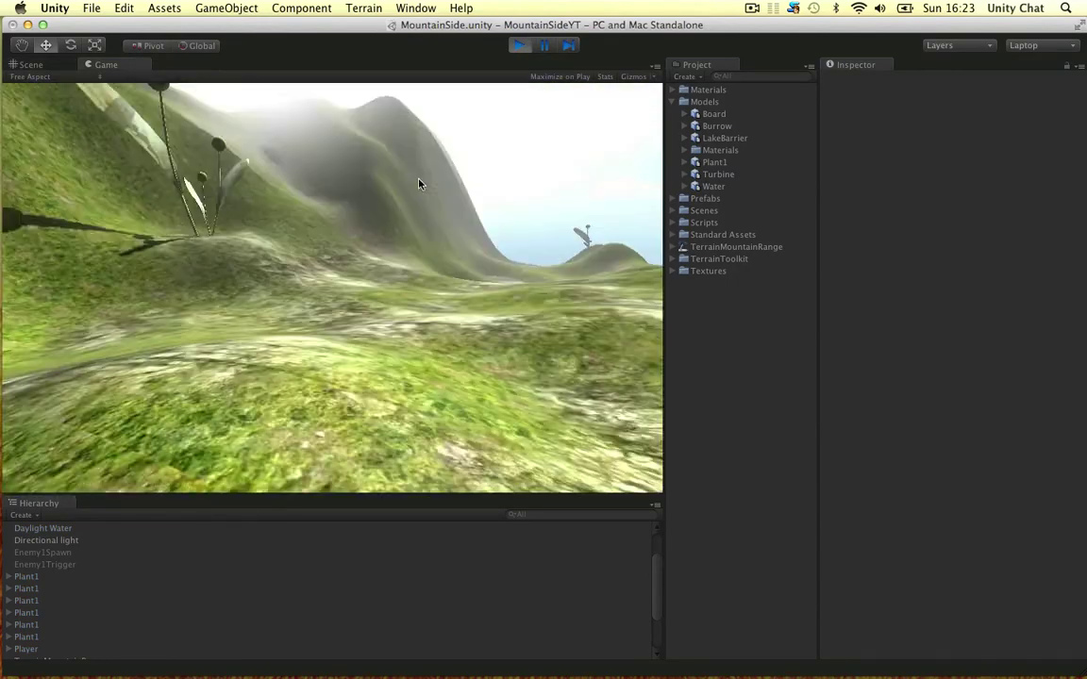
key("w")
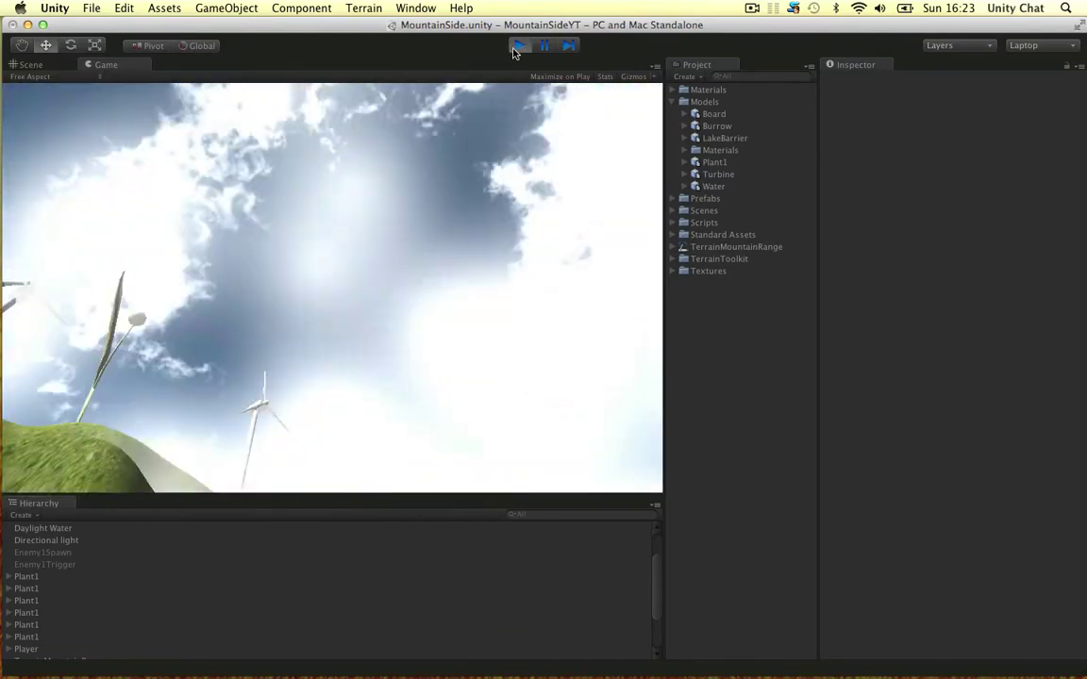
left_click(519, 45)
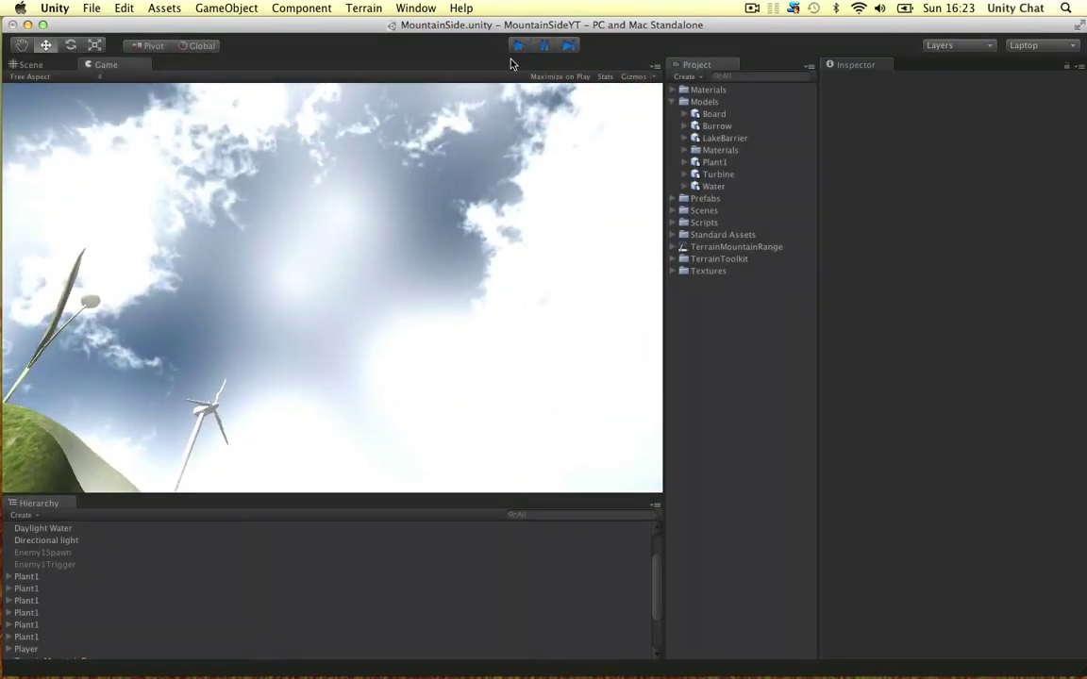
Select the Burrow, open its material's main color and inspect the opening up close
scroll(370, 247, "up", 3)
left_click(274, 148)
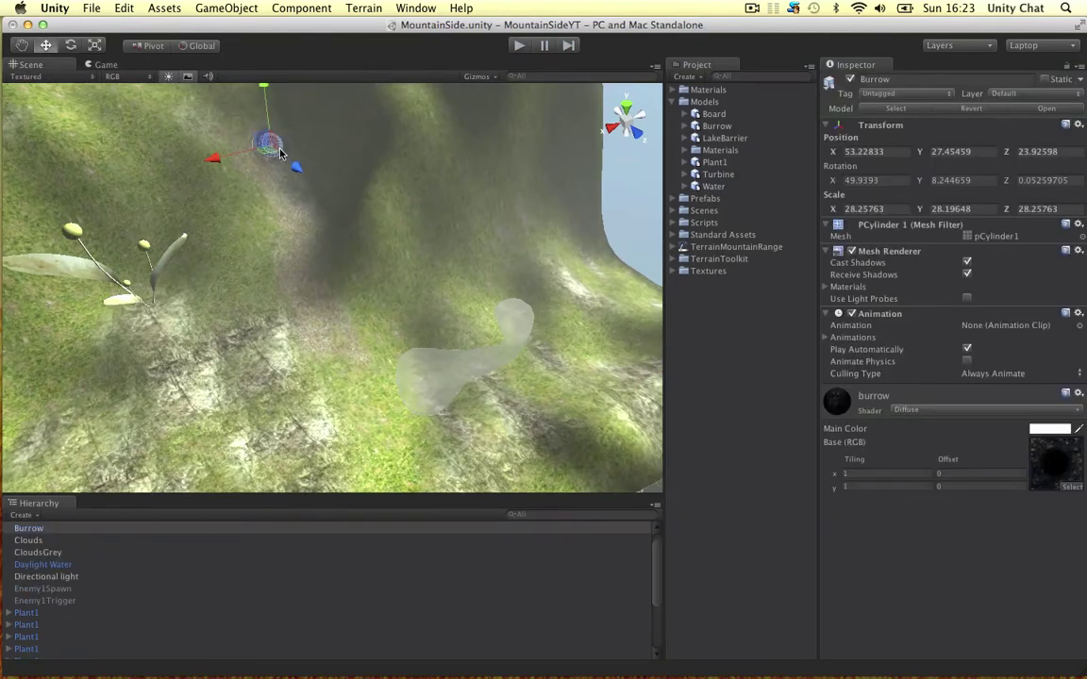
key("f")
left_click(1047, 429)
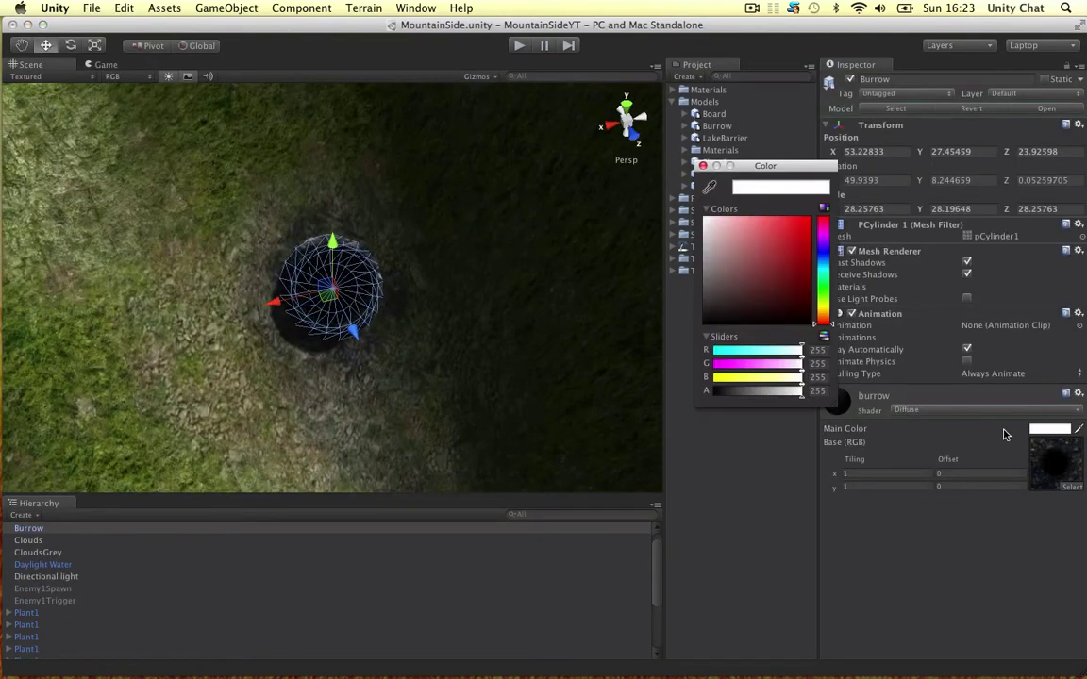
scroll(471, 283, "up", 6)
left_click(471, 257, "alt")
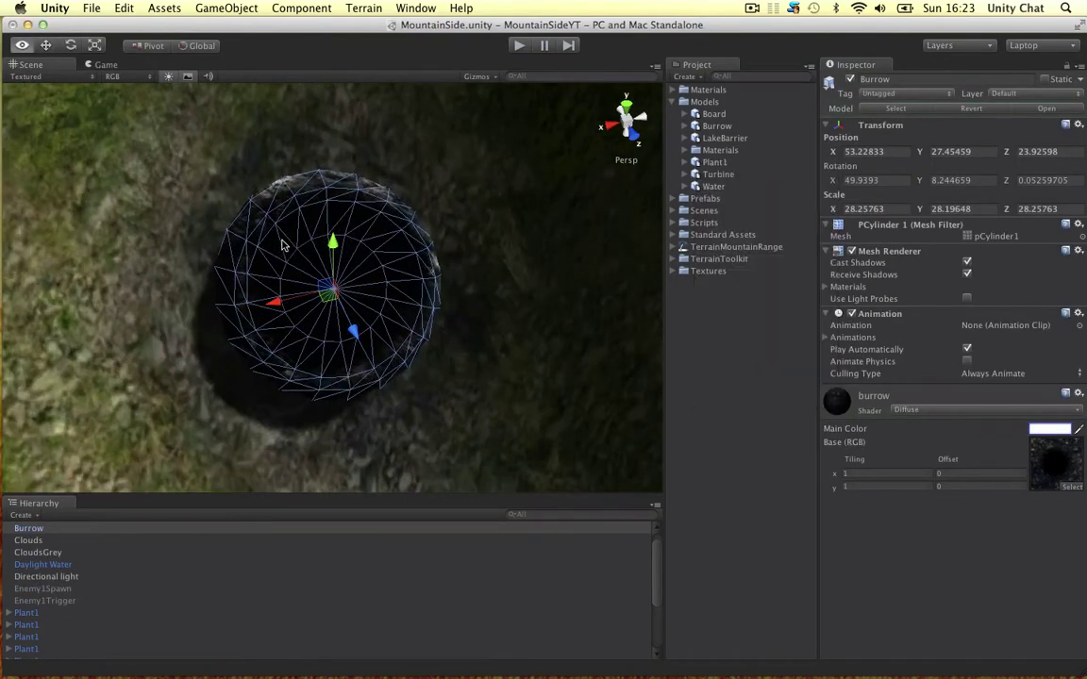
Darken the burrow material's main color to a brownish grey with RGB 91, 81, 69
left_click_drag(427, 225, 274, 194, "alt")
left_click(1049, 429)
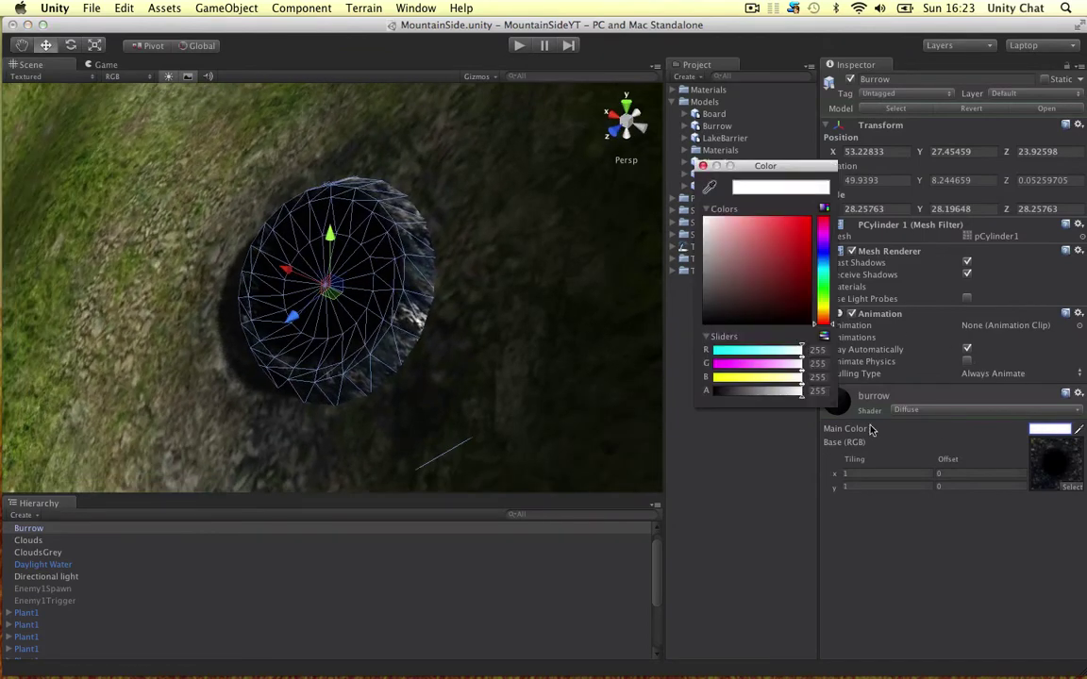
mouse_move(823, 322)
left_mouse_down()
mouse_move(757, 276)
mouse_move(718, 274)
mouse_move(726, 289)
left_mouse_up()
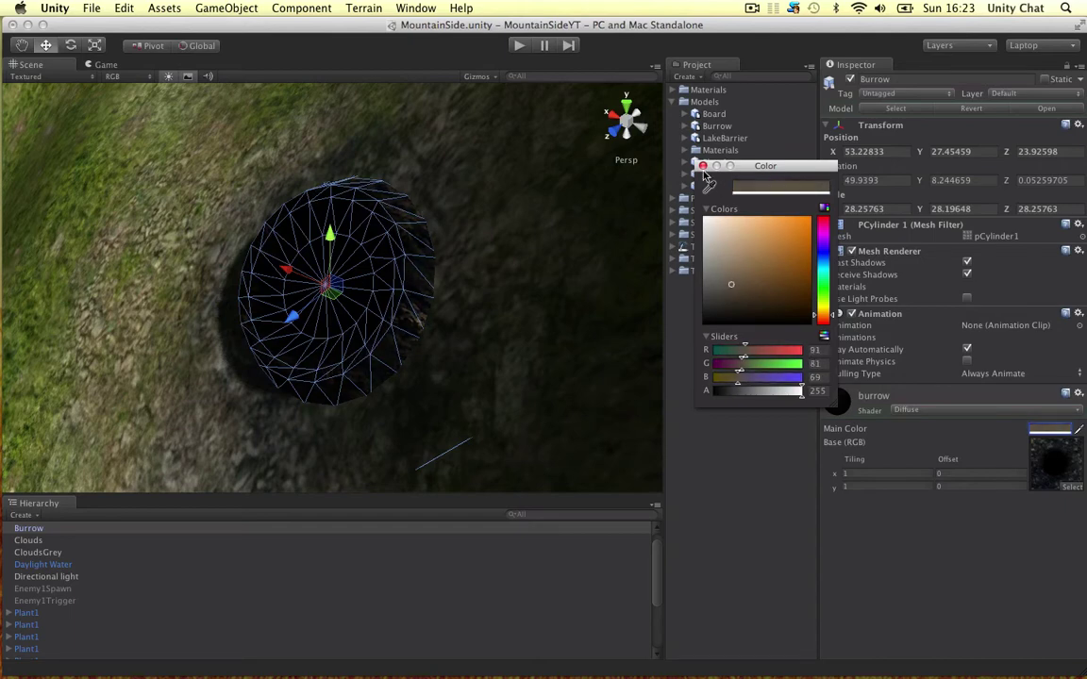
left_click(702, 167)
Turn off Receive Shadows for the Burrow and check it against the mountainside from a distance
left_click(442, 280)
left_click_drag(438, 282, 592, 315, "alt")
left_click(319, 283)
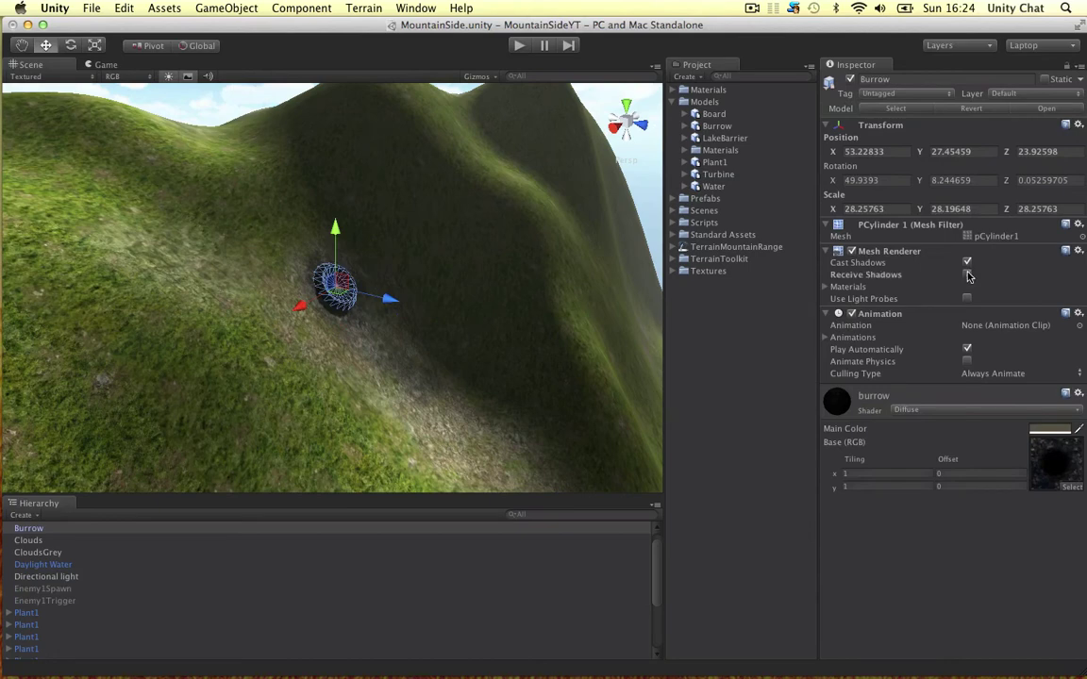
left_click_drag(590, 301, 422, 262, "alt")
left_click(420, 306)
Revisit the textured burrow model in Maya and the burrowing bees reference page in Chrome, and return to Unity
key("ctrl+Right")
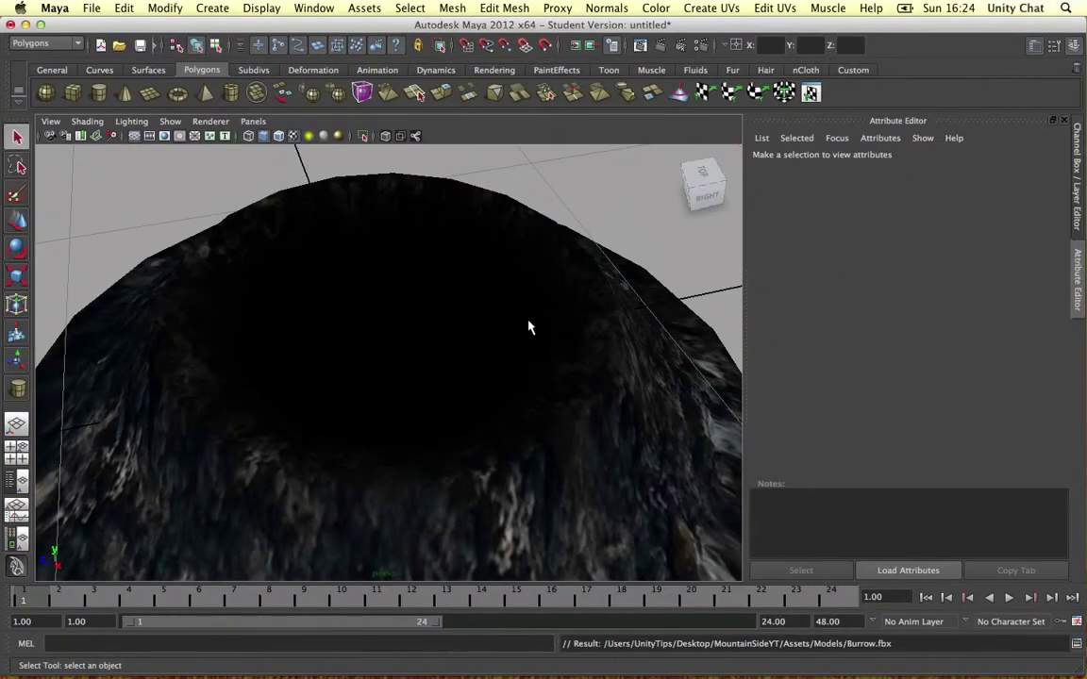
right_click_drag(529, 325, 422, 316, "alt")
scroll(422, 316, "down", 5)
key("ctrl+Left")
key("ctrl+Left")
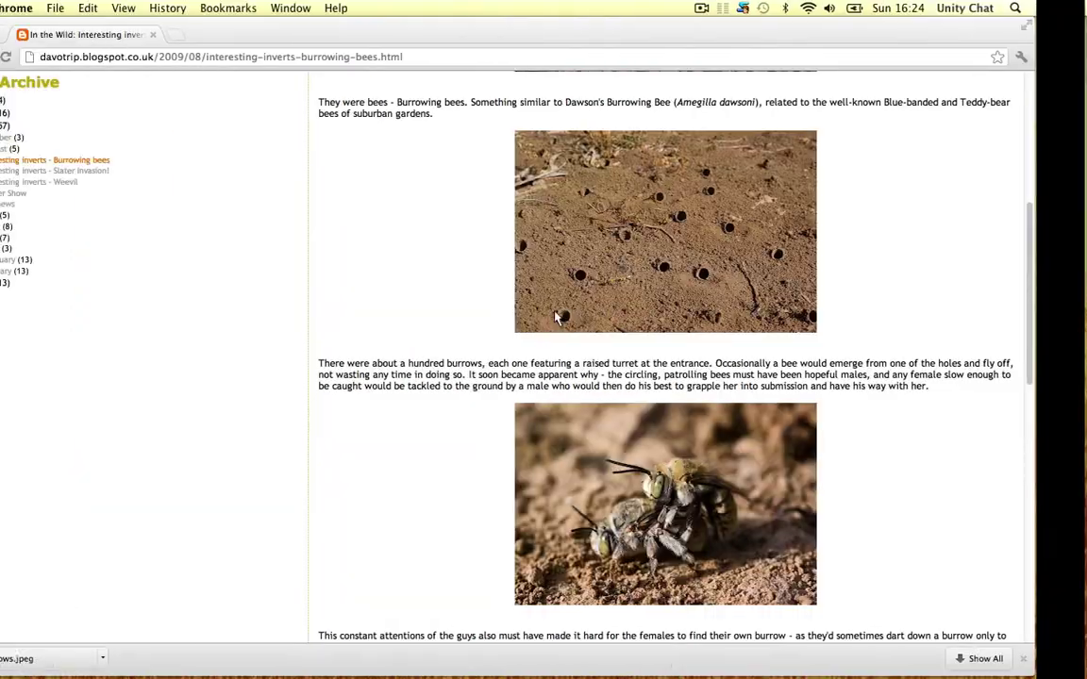
key("ctrl+Right")
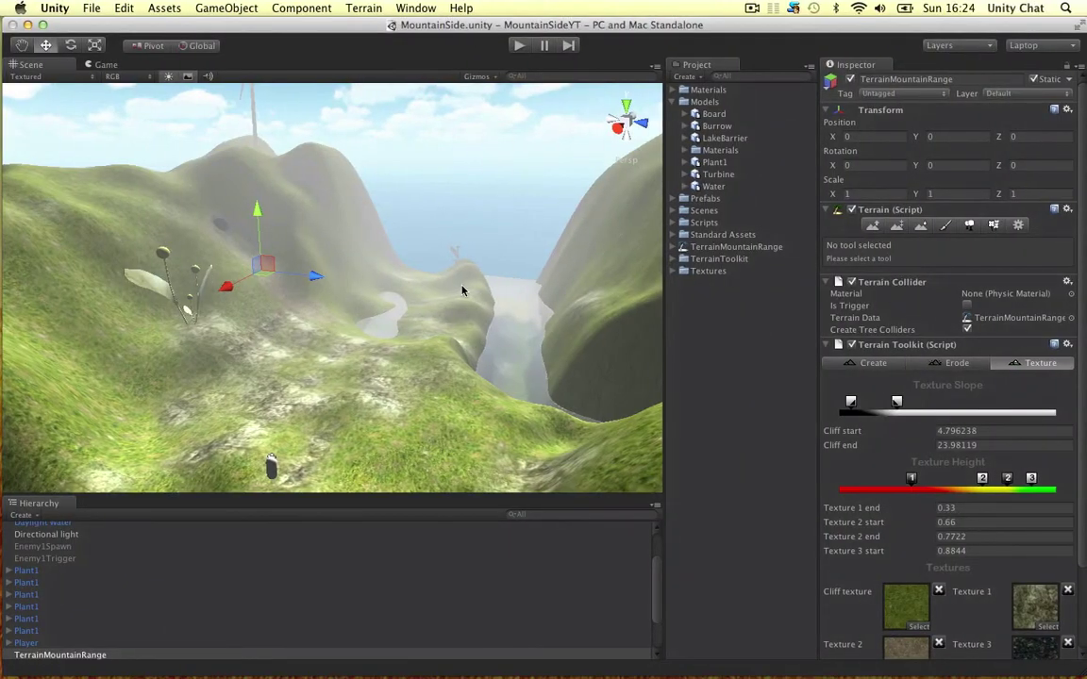
Deselect the terrain and examine from afar how the finished Burrow sits in the mountainside
left_click(394, 195)
left_click_drag(427, 288, 368, 293, "alt")
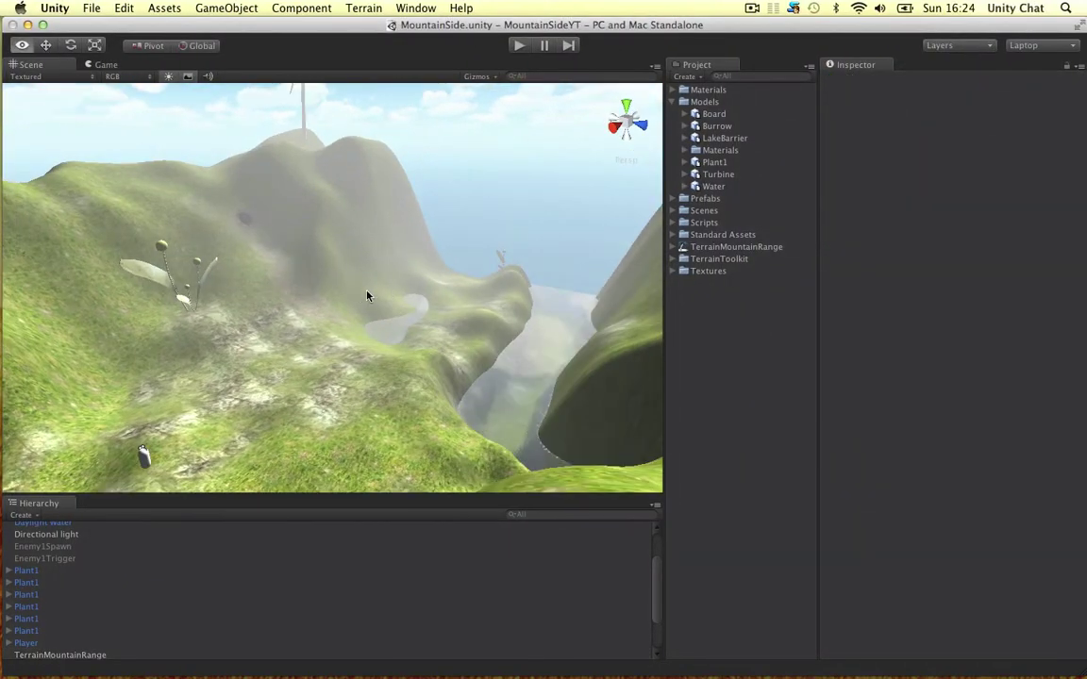
middle_click_drag(368, 294, 422, 321)
scroll(438, 315, "up", 2)
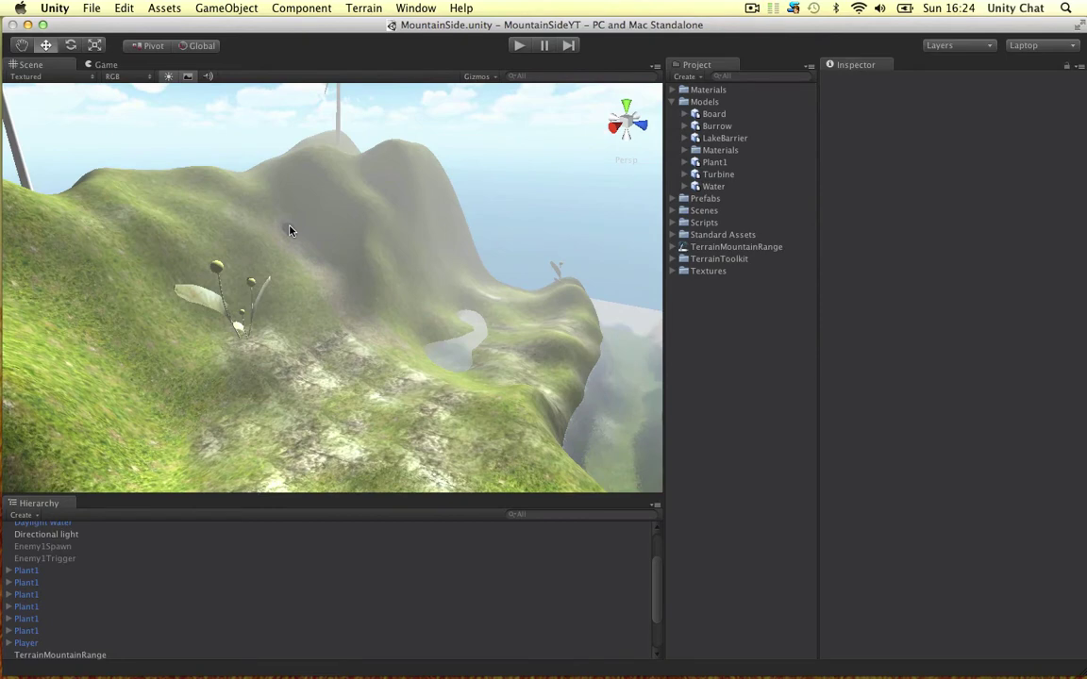
scroll(358, 309, "down", 1)
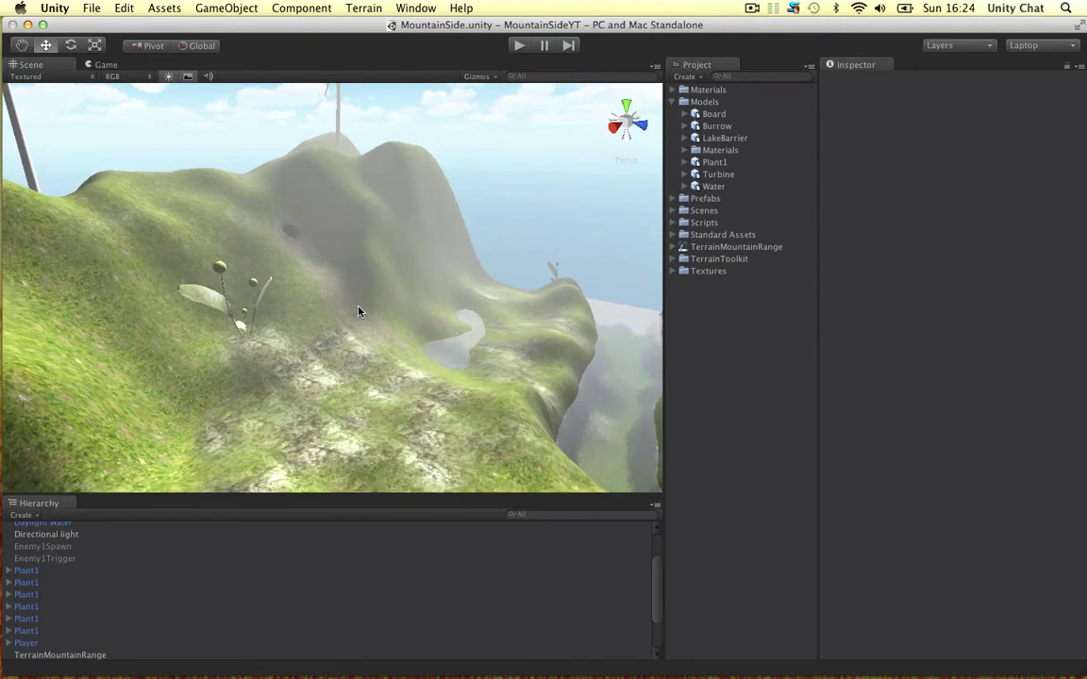
right_click_drag(411, 325, 286, 308)
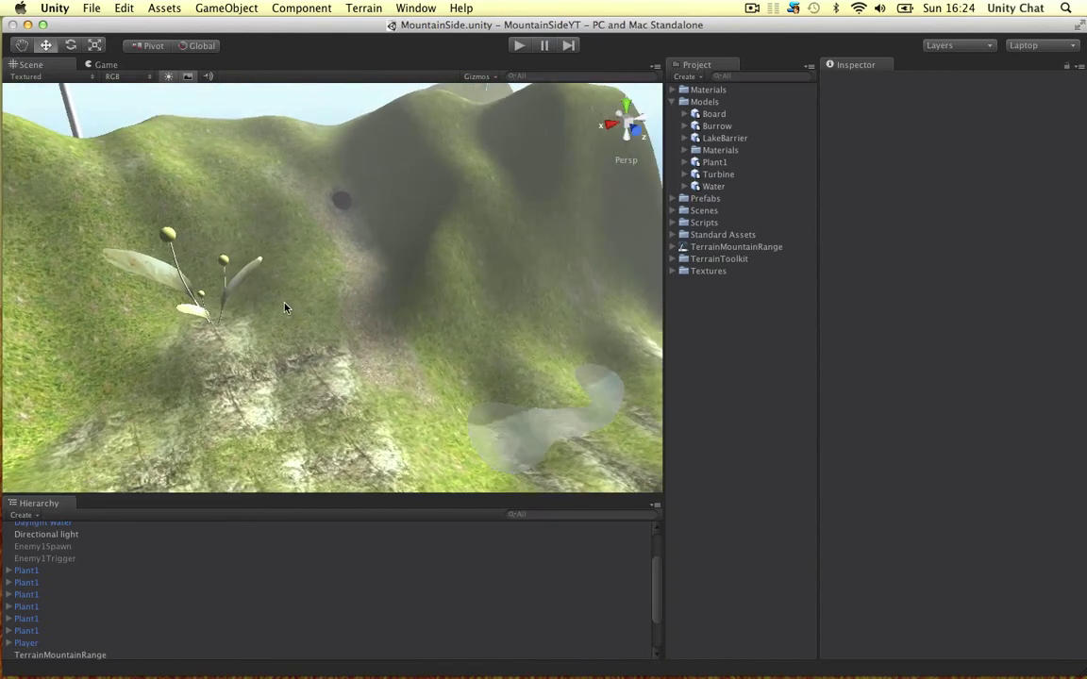